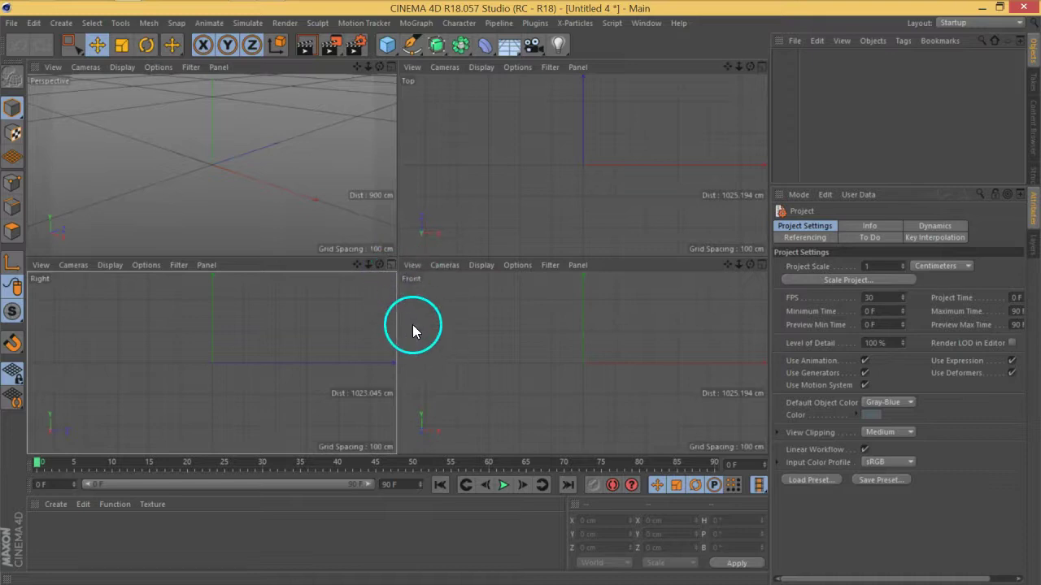
- Draw an open four-point U-shaped Bezier spline in the Right view, about 30 cm long and 9 cm high, with its closed end toward negative Z
left_click(413, 45)
scroll(455, 233, "up", 3)
scroll(471, 209, "up", 2)
scroll(379, 348, "up", 4)
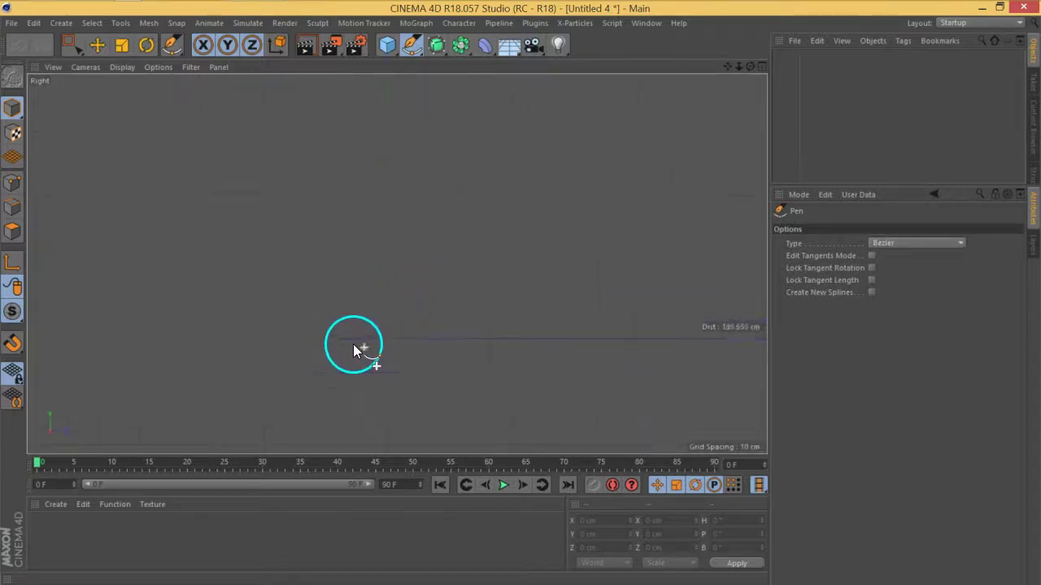
scroll(351, 329, "up", 3)
scroll(410, 335, "up", 2)
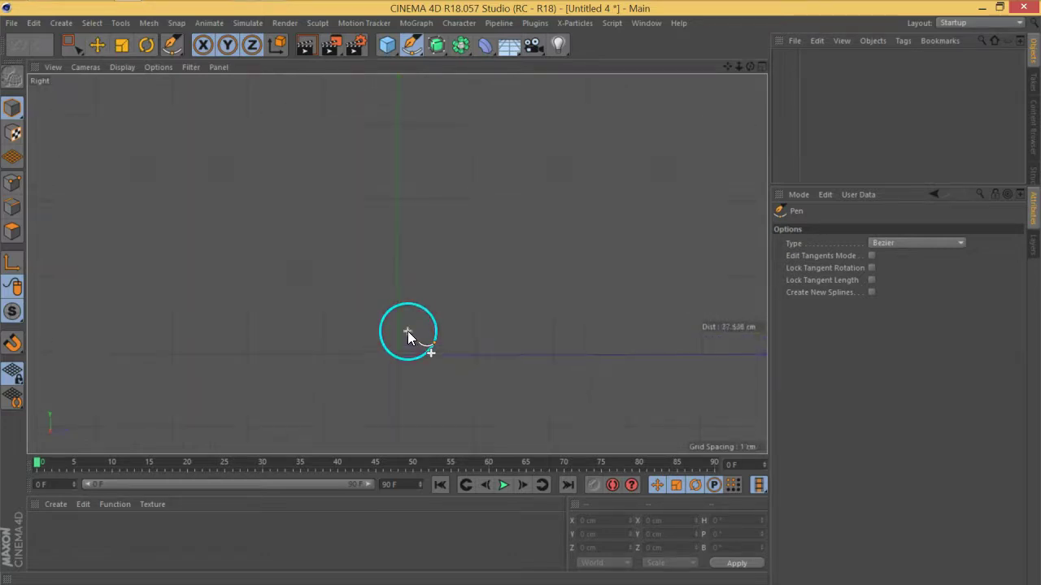
middle_click_drag(409, 245, 392, 254, "alt")
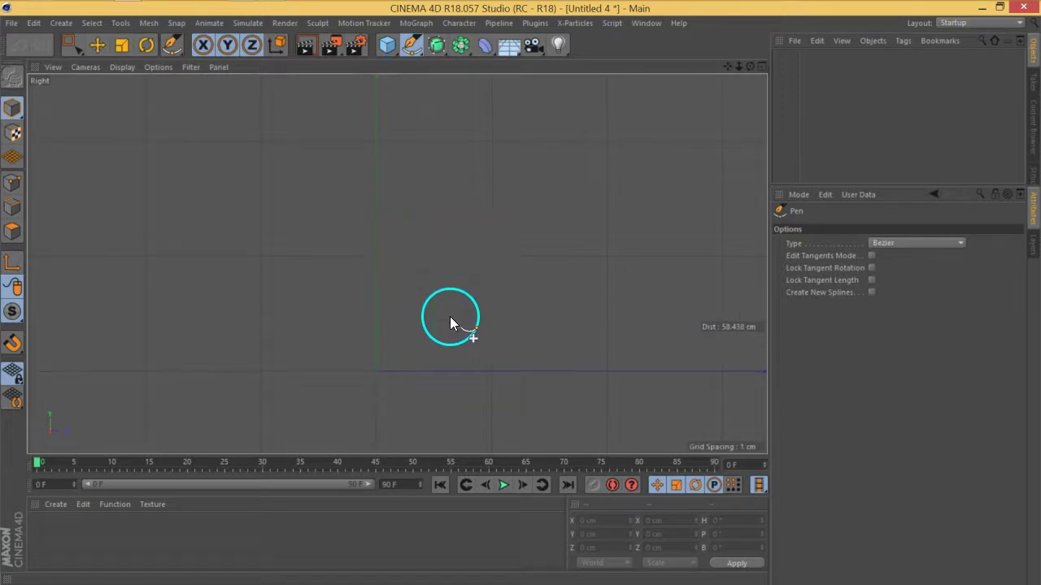
middle_click_drag(428, 349, 609, 255, "alt")
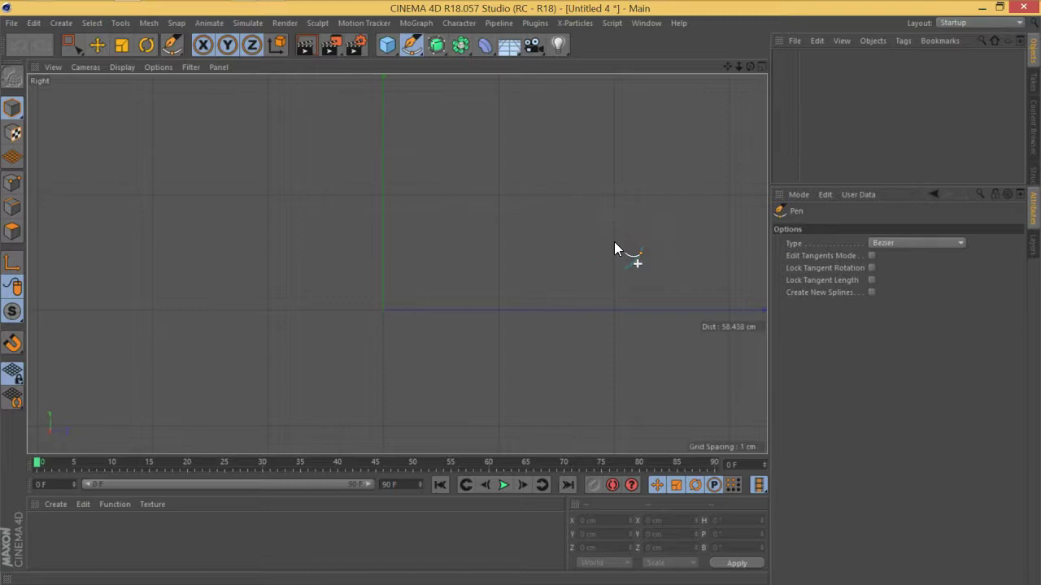
left_click(614, 241)
left_click(268, 242)
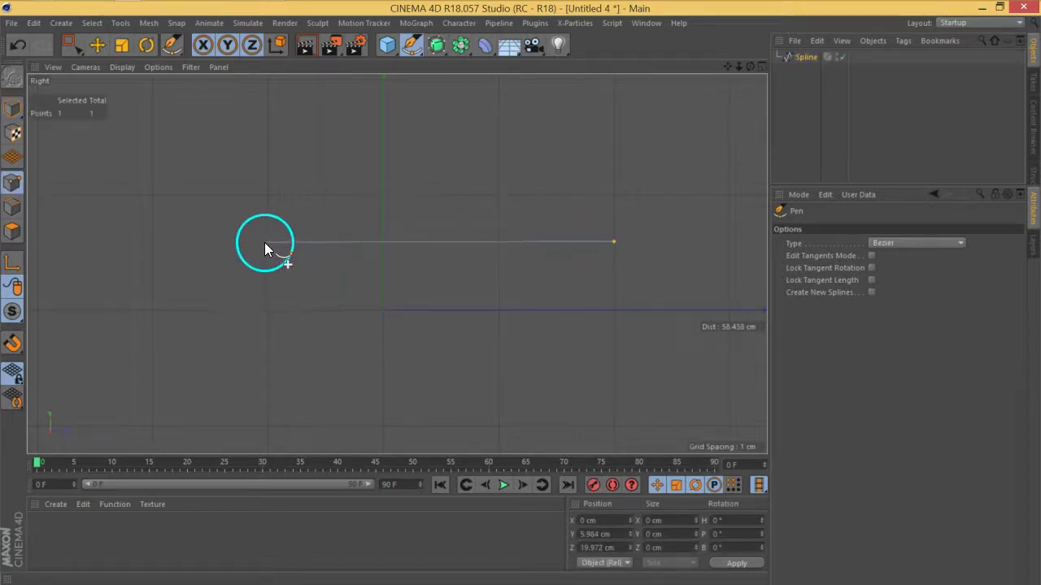
left_click(264, 242)
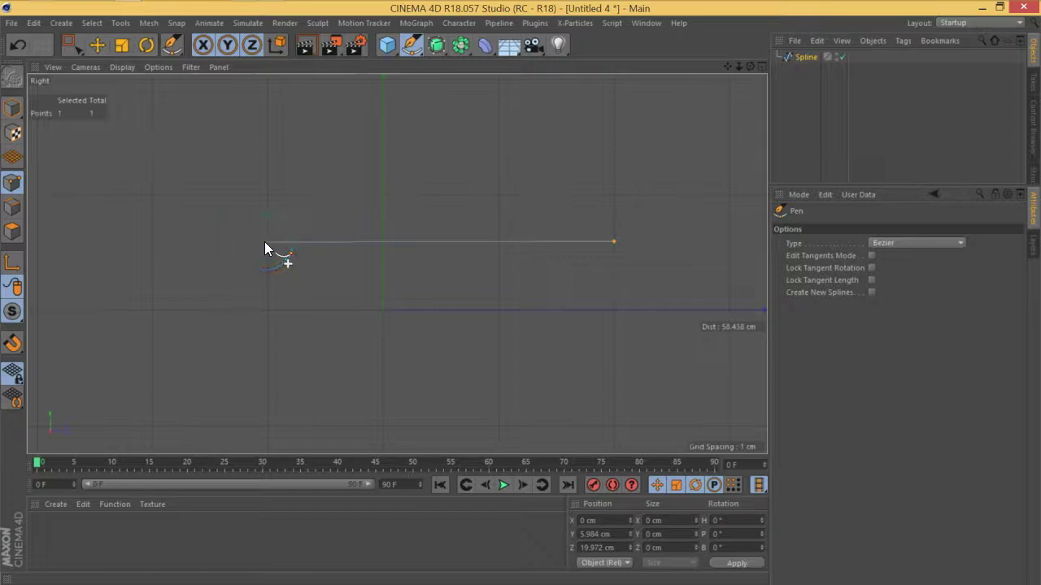
left_click(262, 344)
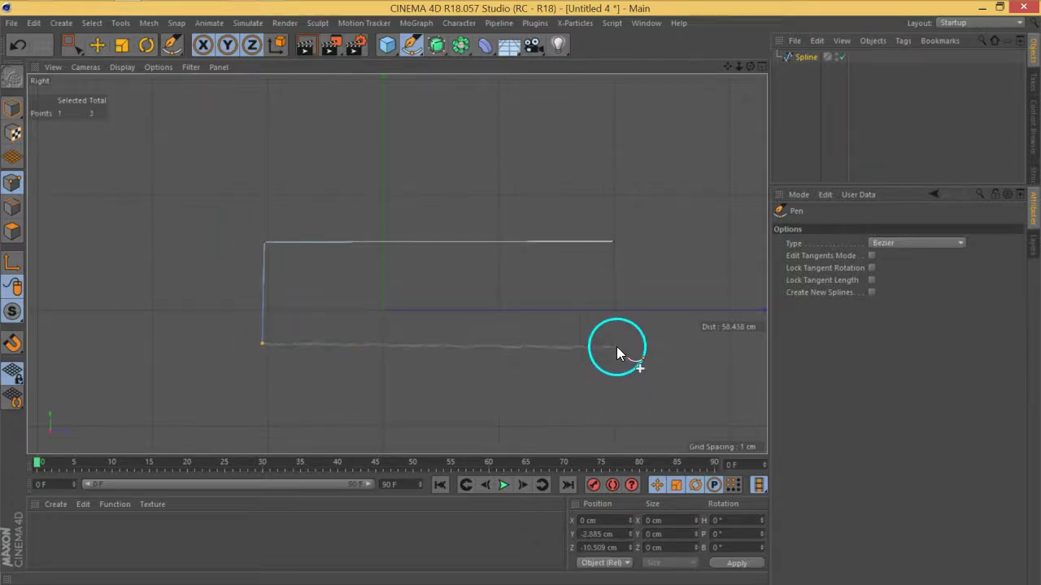
left_click(613, 344)
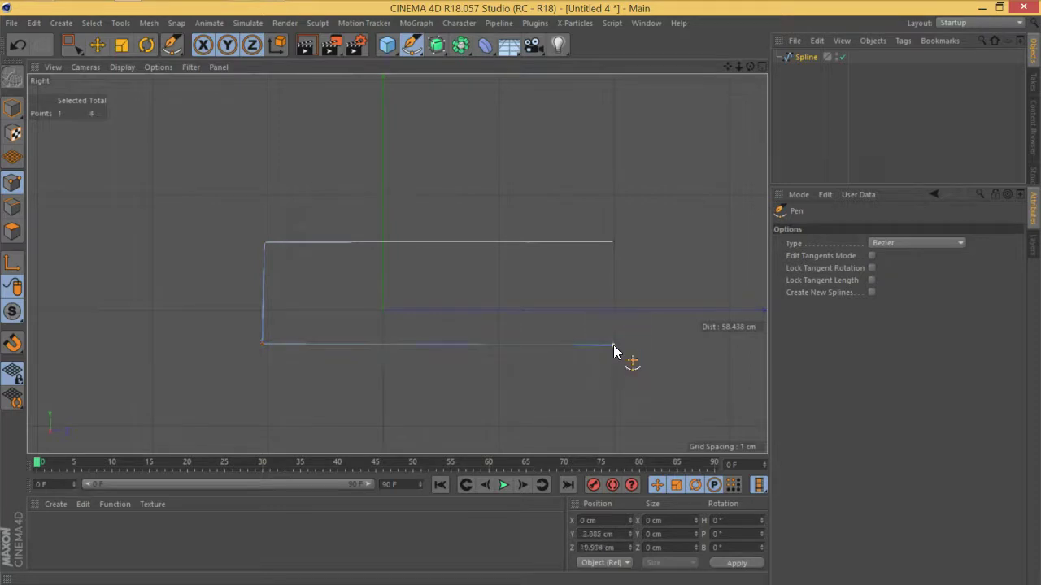
- Align the two closed-end points vertically, and likewise the two open-end points, by scaling each pair to zero width along Z
left_click_drag(71, 49, 161, 84)
left_click_drag(244, 192, 302, 409)
left_click(121, 45)
left_click_drag(352, 306, 263, 290)
left_click(69, 45)
left_click_drag(680, 182, 580, 418)
left_click(121, 44)
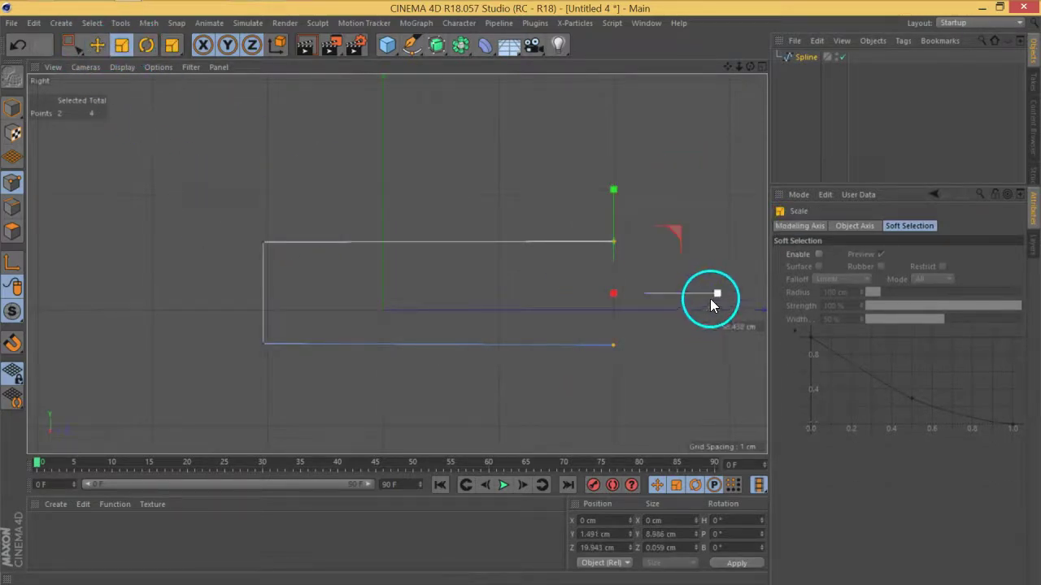
left_click_drag(718, 294, 617, 294)
- Level the upper pair and the lower pair of spline points by scaling each to zero height along Y
left_click(69, 45)
left_click_drag(103, 155, 671, 295)
left_click(123, 46)
left_click_drag(439, 138, 438, 241)
left_click(81, 56)
left_click_drag(144, 292, 679, 417)
left_click(122, 47)
left_click_drag(438, 242, 438, 347)
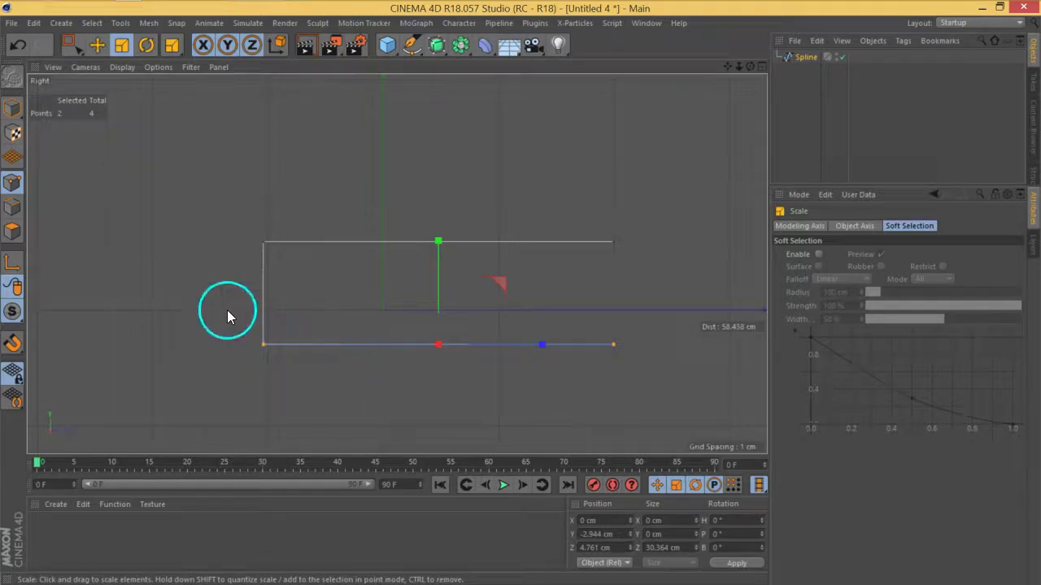
- Make a vertical Line Cut through both long sides of the spline near its closed end
right_click(330, 306)
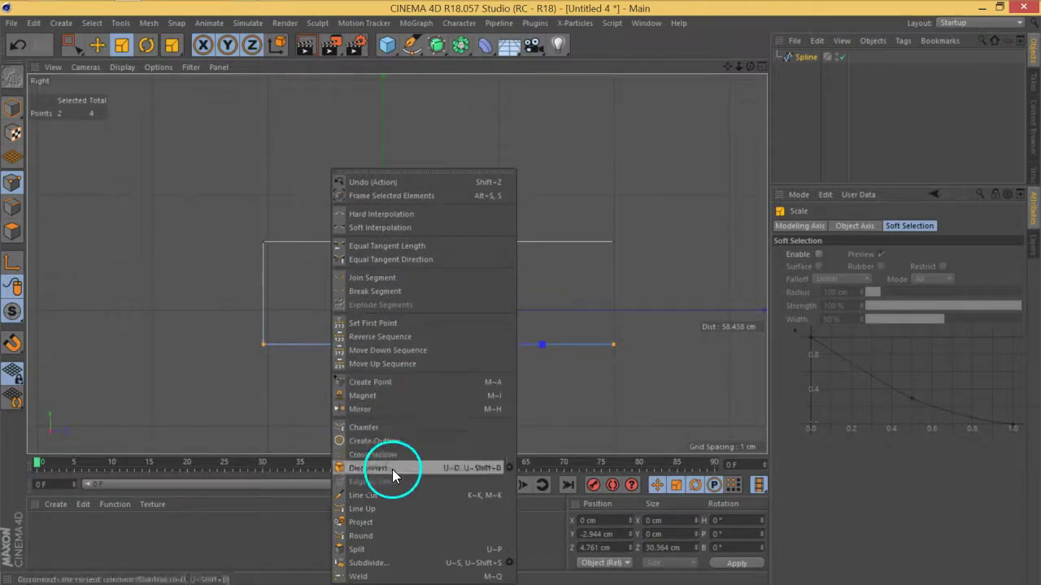
left_click(392, 495)
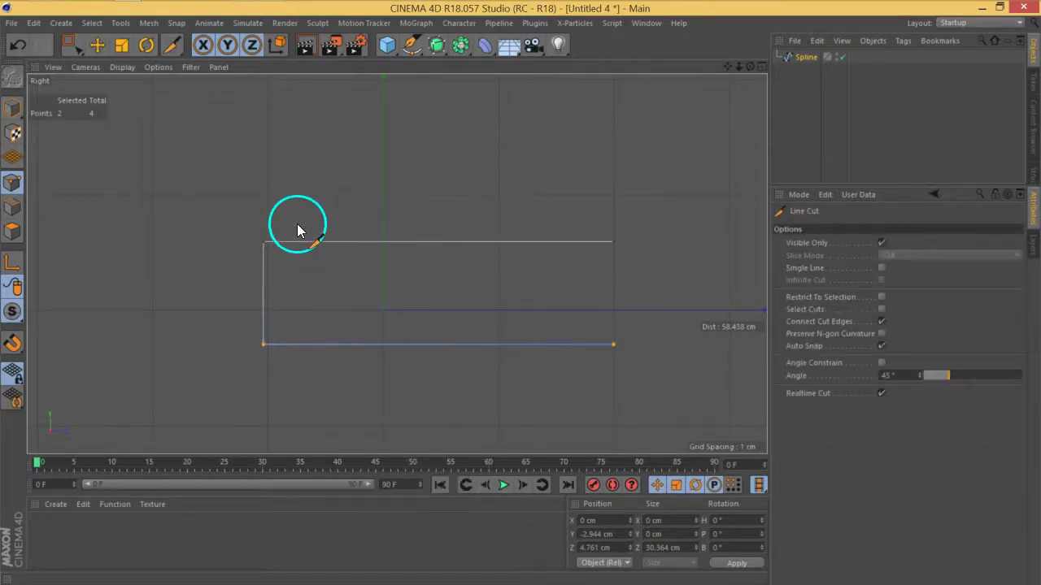
left_click(296, 400)
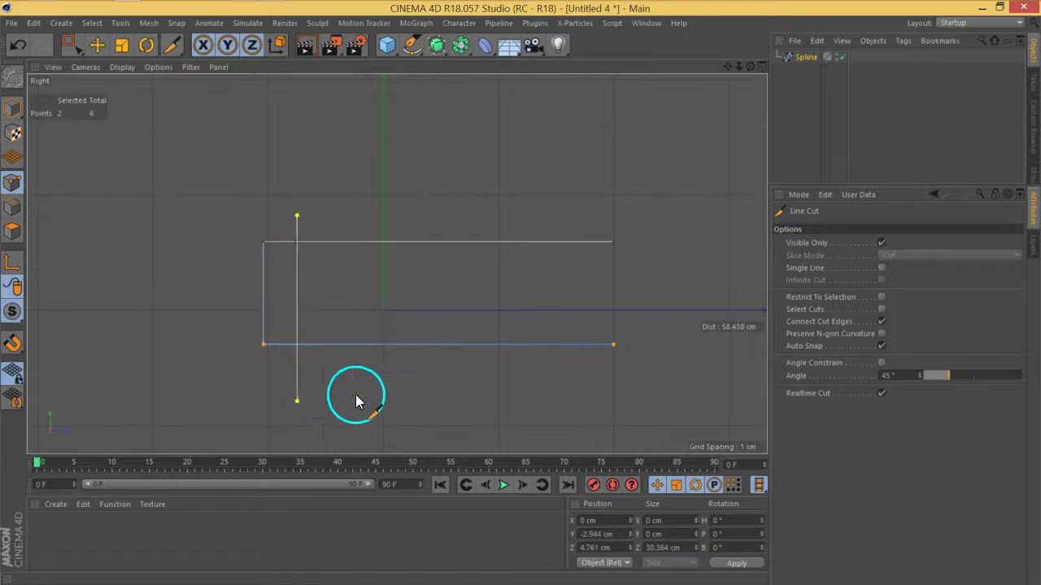
key("Escape")
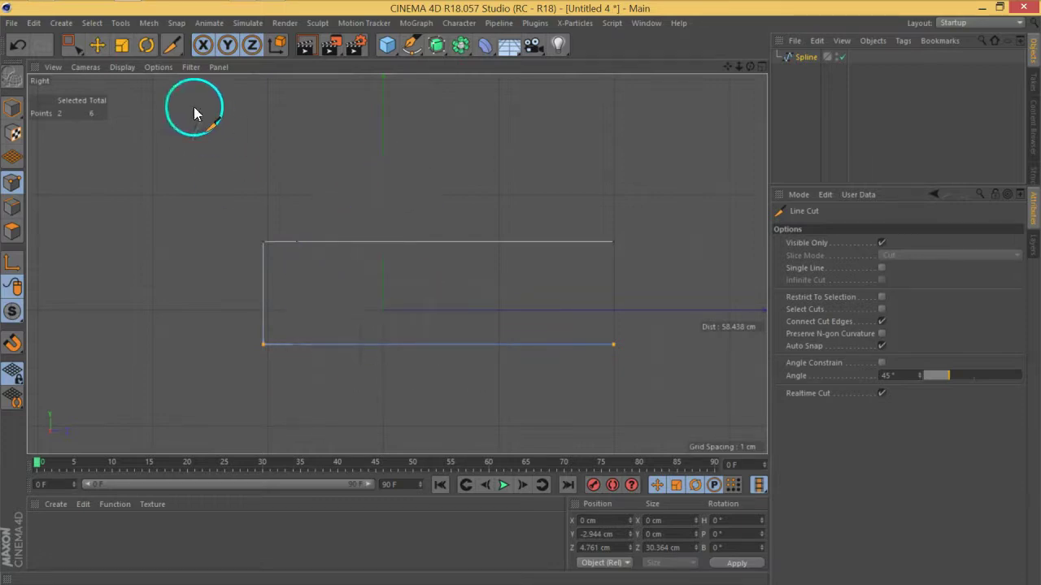
- Make a second vertical Line Cut through both long sides, about 1.3 cm from the first toward the open end
left_click(69, 46)
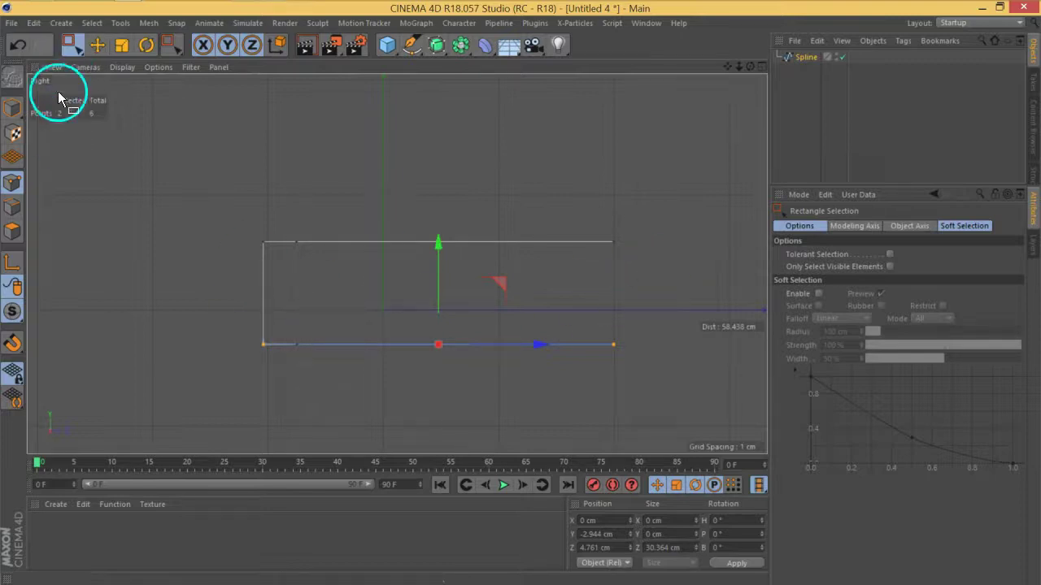
right_click(302, 248)
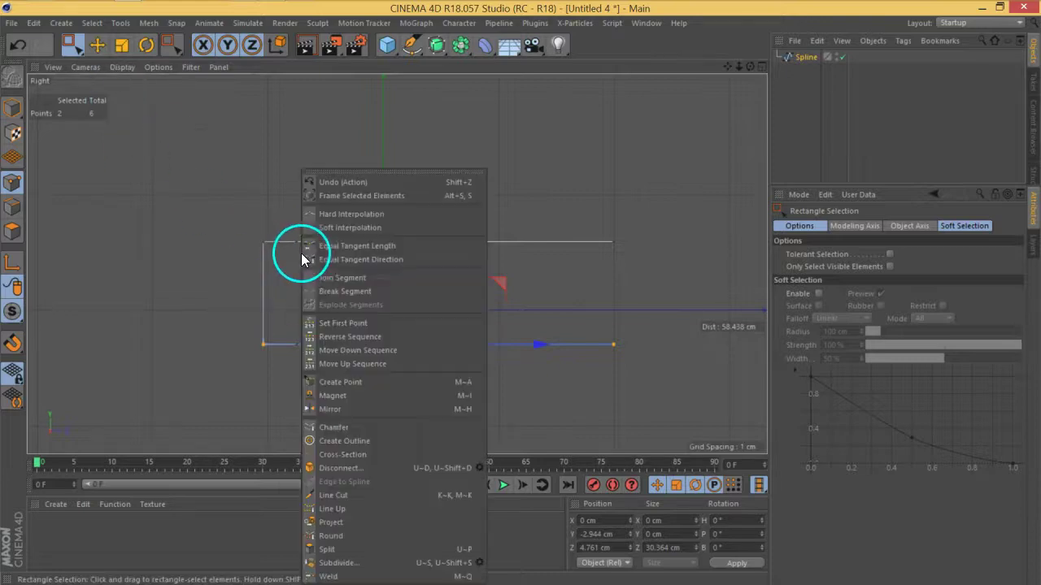
left_click(333, 495)
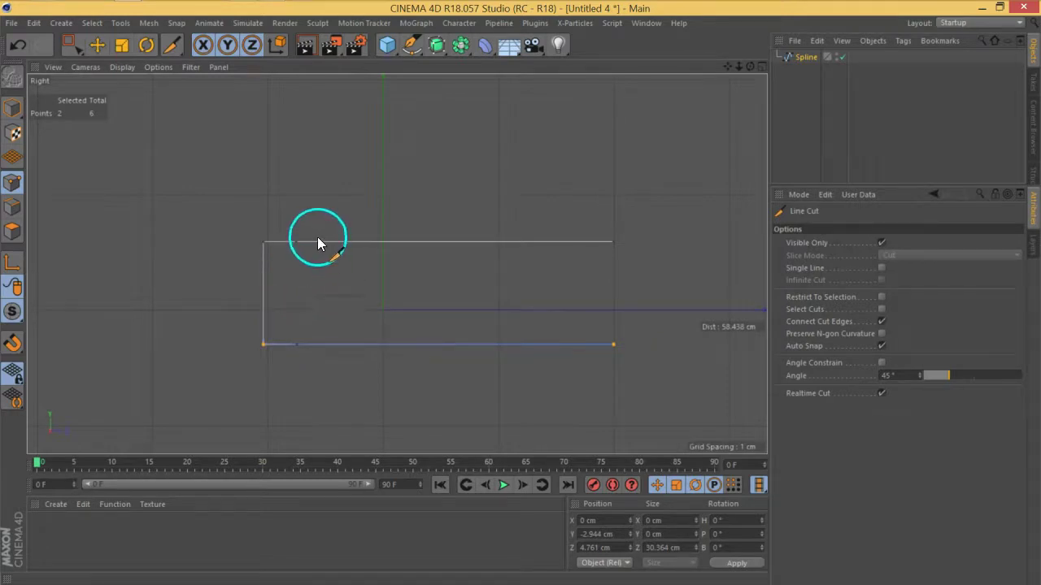
left_click_drag(312, 237, 324, 439)
- Select the four points added by the cuts and shift them about 1.6 cm along Z toward the closed end
left_click(70, 43)
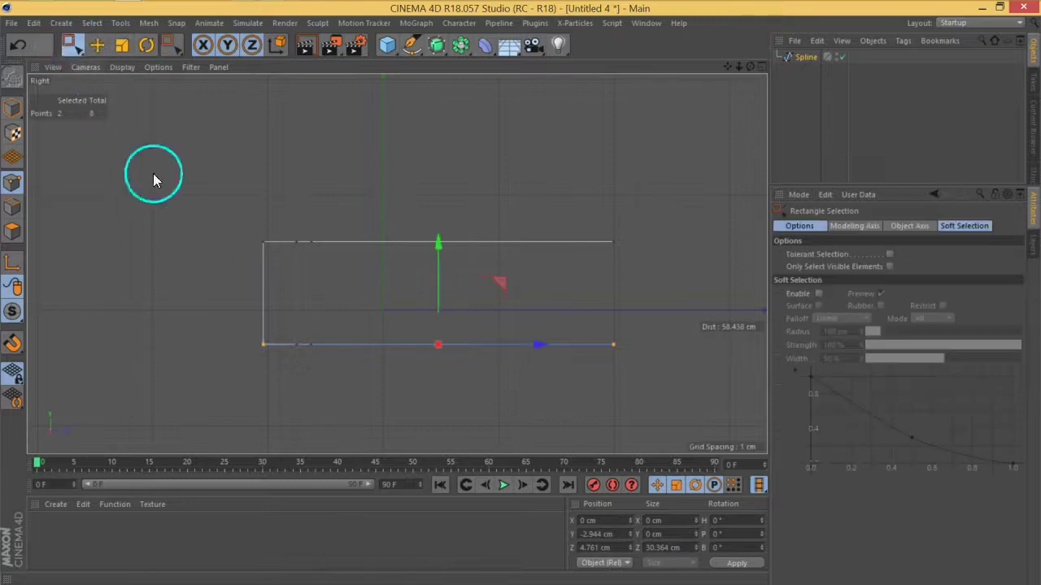
left_click_drag(288, 231, 327, 386)
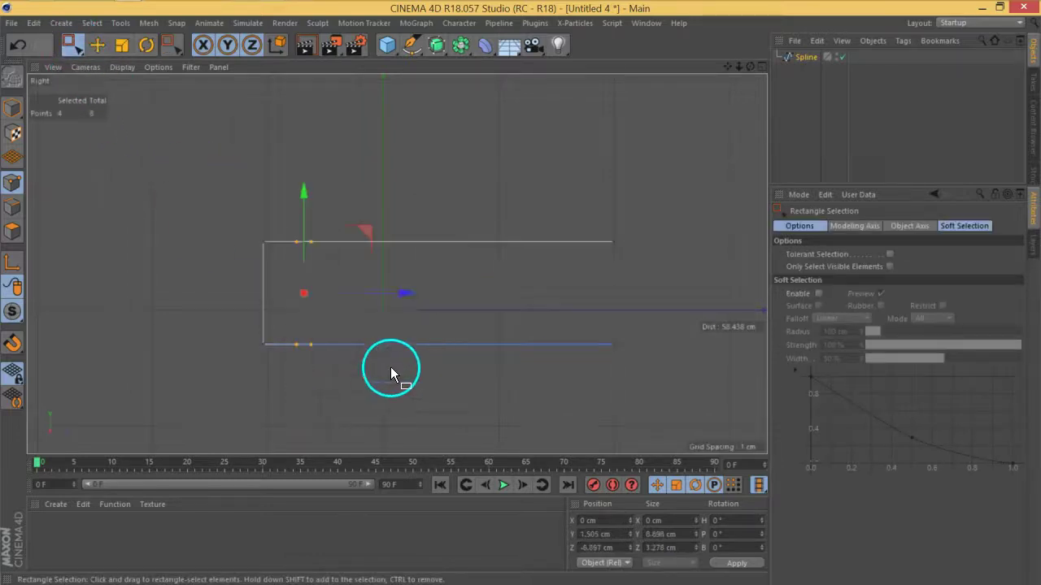
left_click_drag(398, 299, 379, 295)
left_click(12, 108)
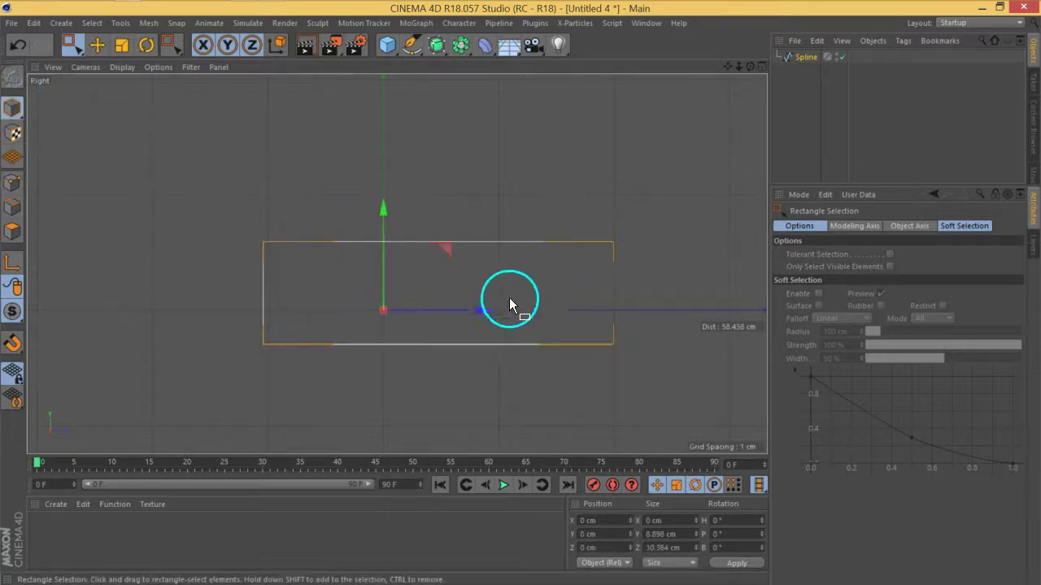
right_click(539, 252)
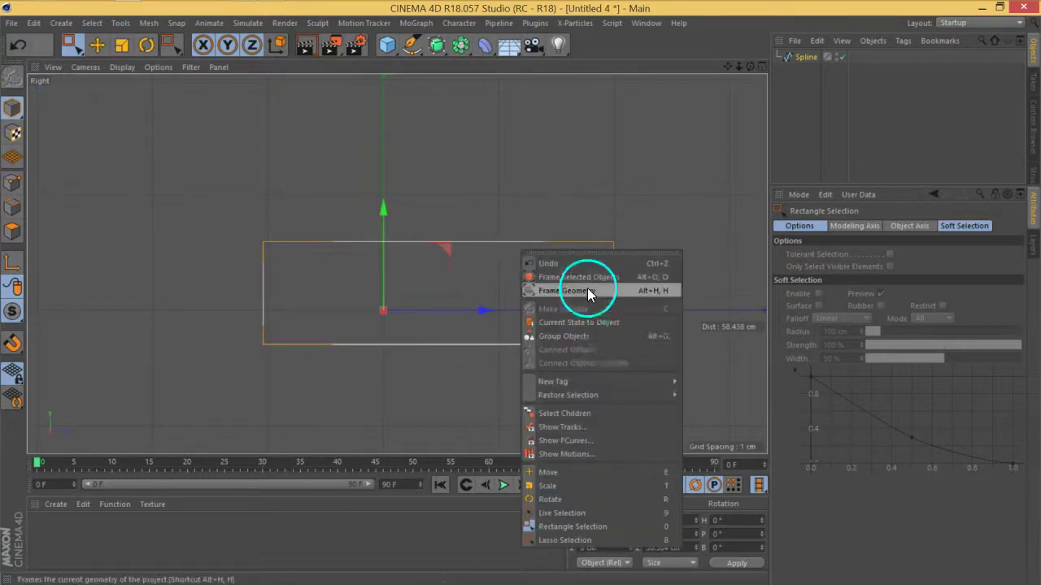
left_click(16, 110)
right_click(478, 246)
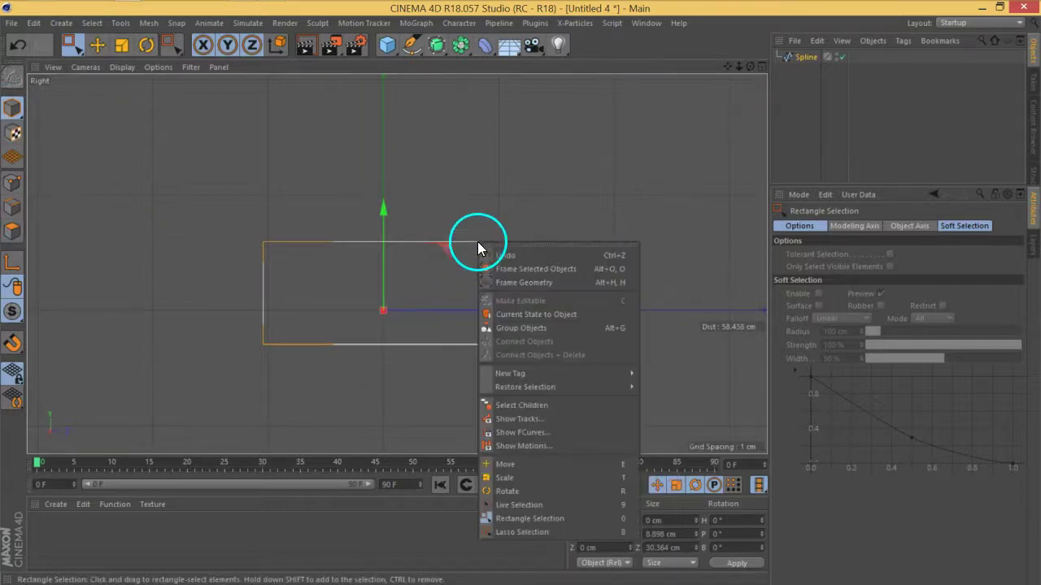
left_click(87, 54)
left_click_drag(73, 45, 110, 70)
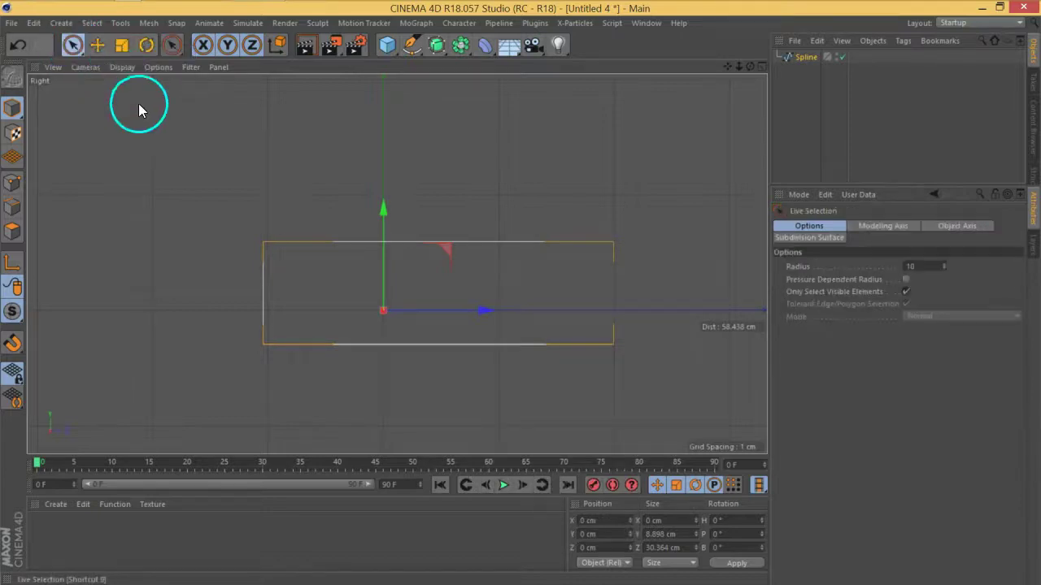
left_click(139, 104)
left_click(307, 243)
right_click(306, 243)
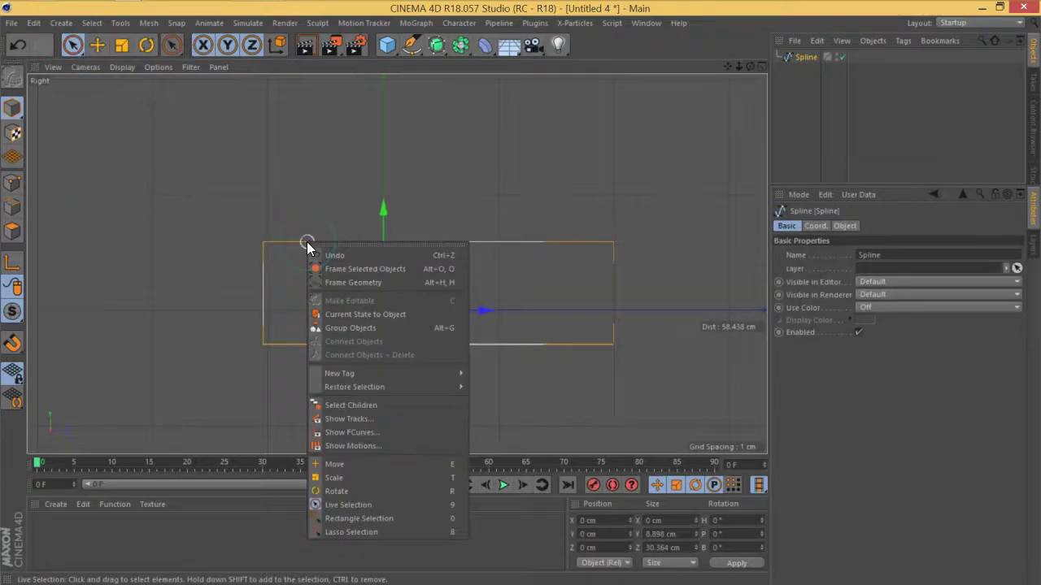
- Deselect all the spline's points and create an outline offset about 1 cm inward along the whole spline
left_click(13, 184)
left_click(227, 214)
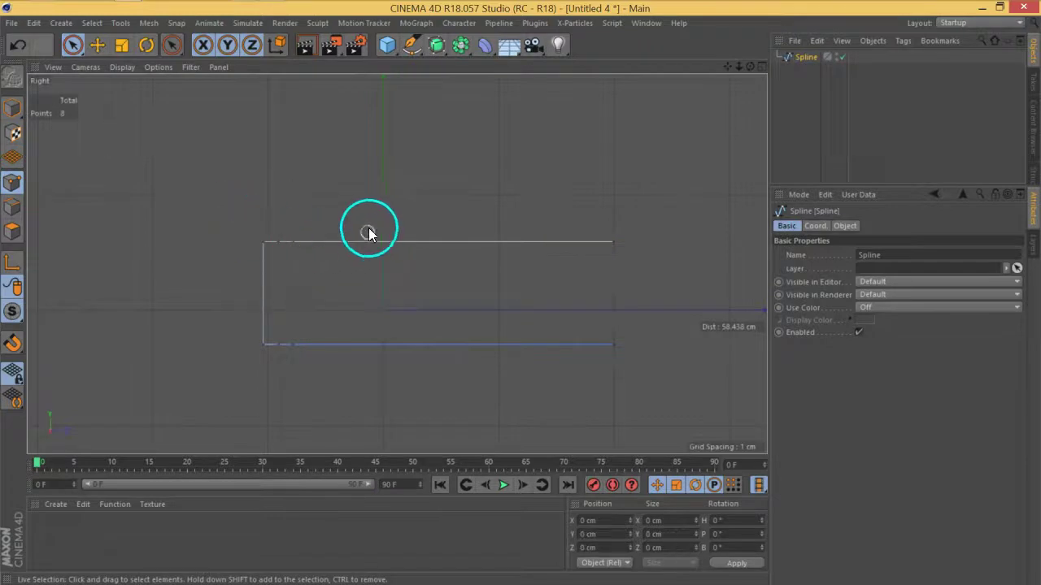
right_click(370, 222)
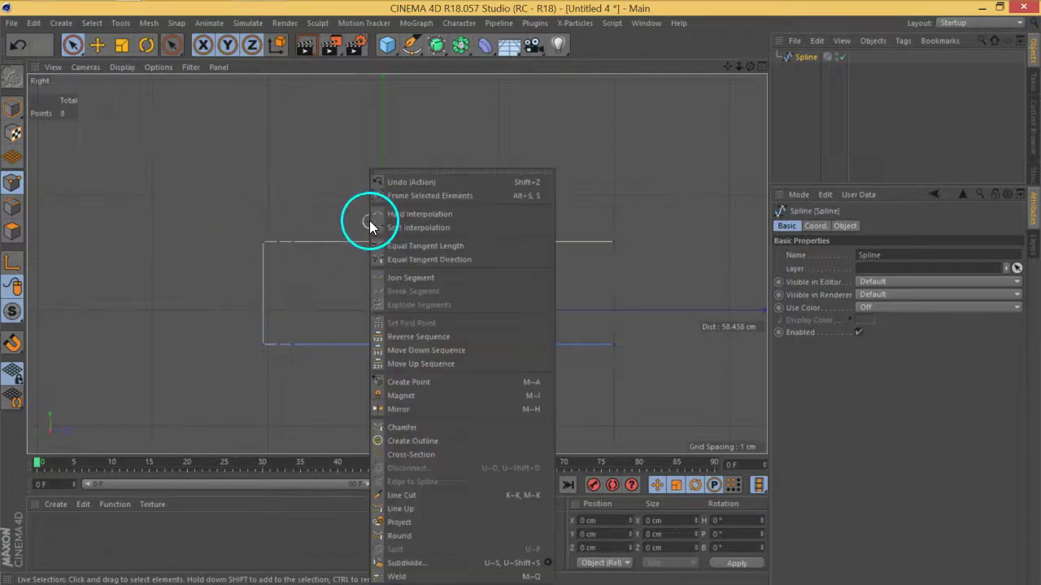
left_click(413, 440)
left_click_drag(527, 292, 528, 294)
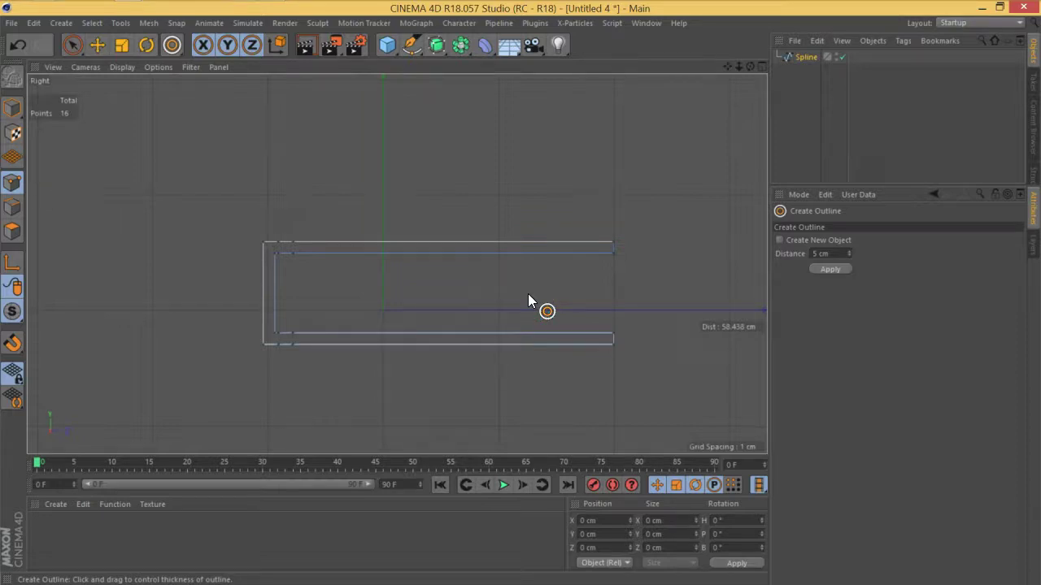
- Delete the four extra cut points from the inner outline near the closed end
scroll(258, 262, "up", 5)
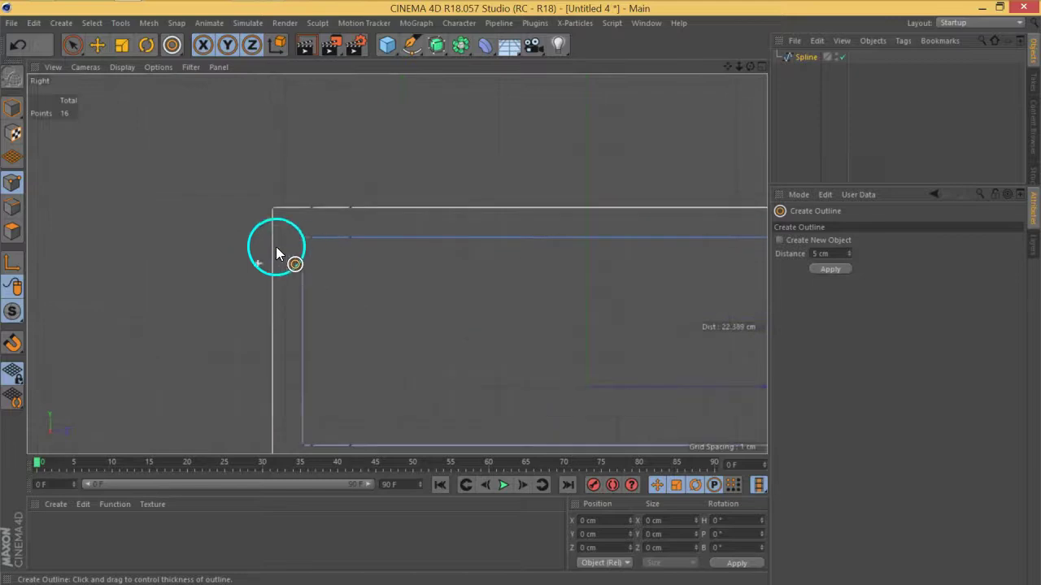
left_click(73, 45)
left_click(311, 237)
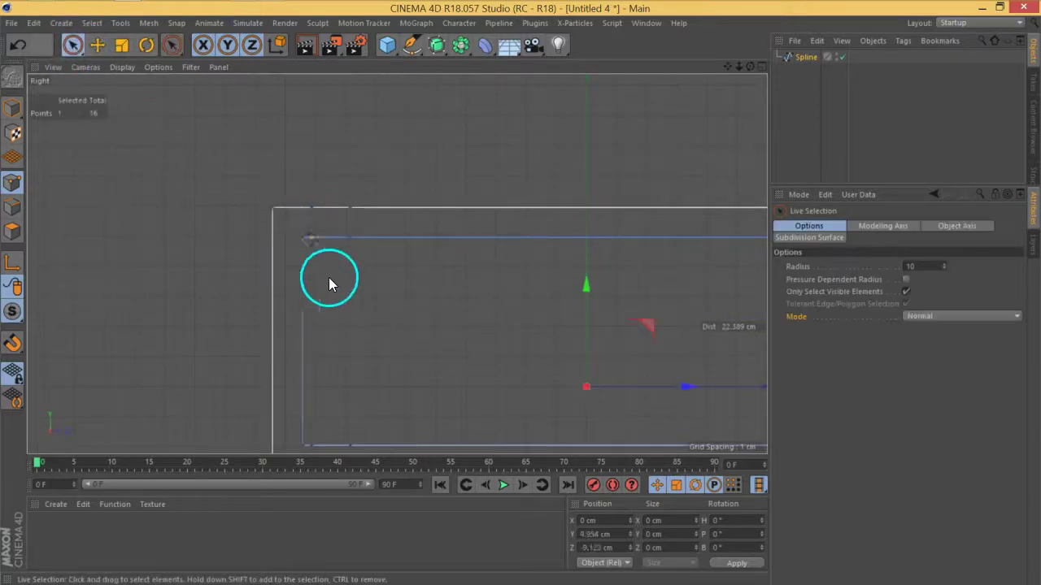
left_click(349, 239)
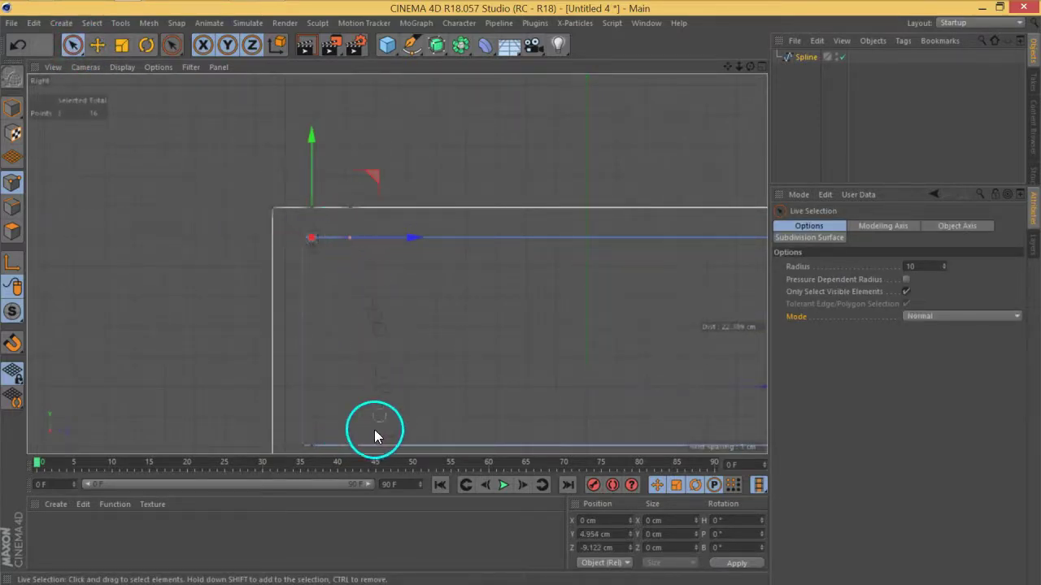
mouse_move(375, 436)
left_mouse_down("shift")
mouse_move(313, 441)
mouse_move(325, 435)
left_mouse_up("shift")
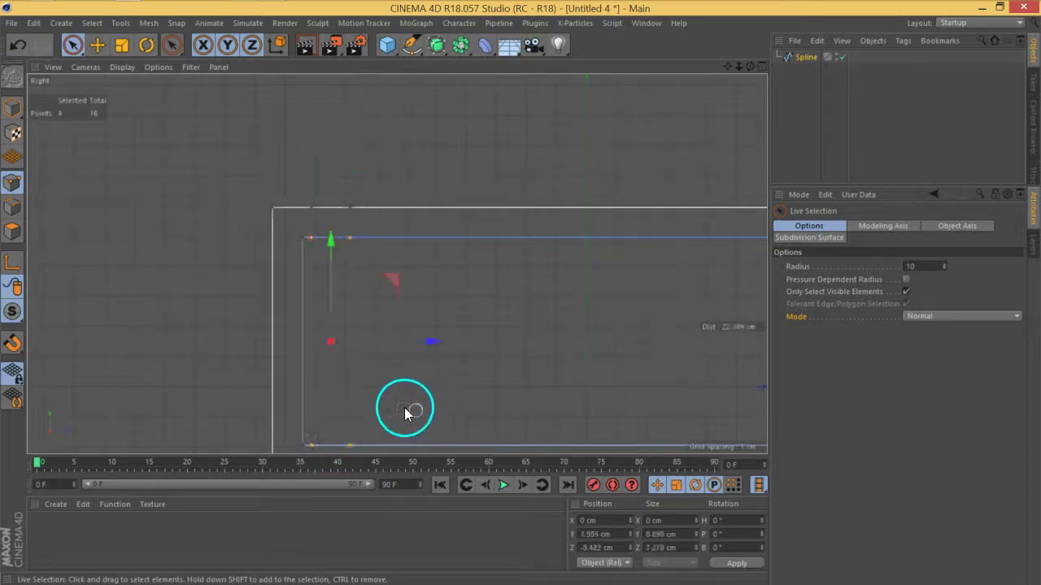
key("Delete")
scroll(393, 345, "down", 1)
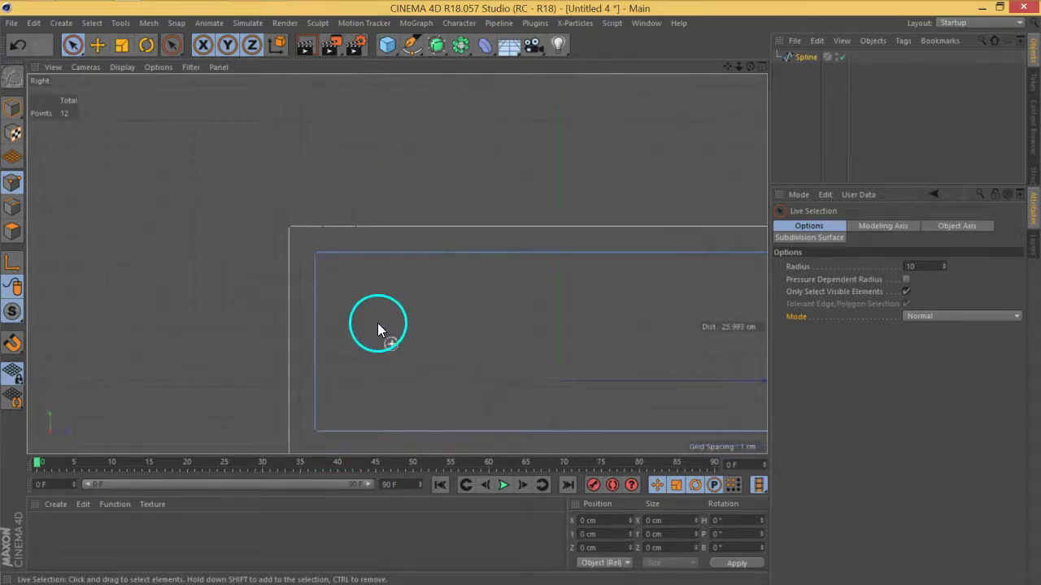
- Scale the two outer cut points nearest the closed end inward along Y to about 7.94 cm apart, forming a V-shaped groove
left_click(325, 234)
middle_click_drag(446, 386, 446, 290, "alt")
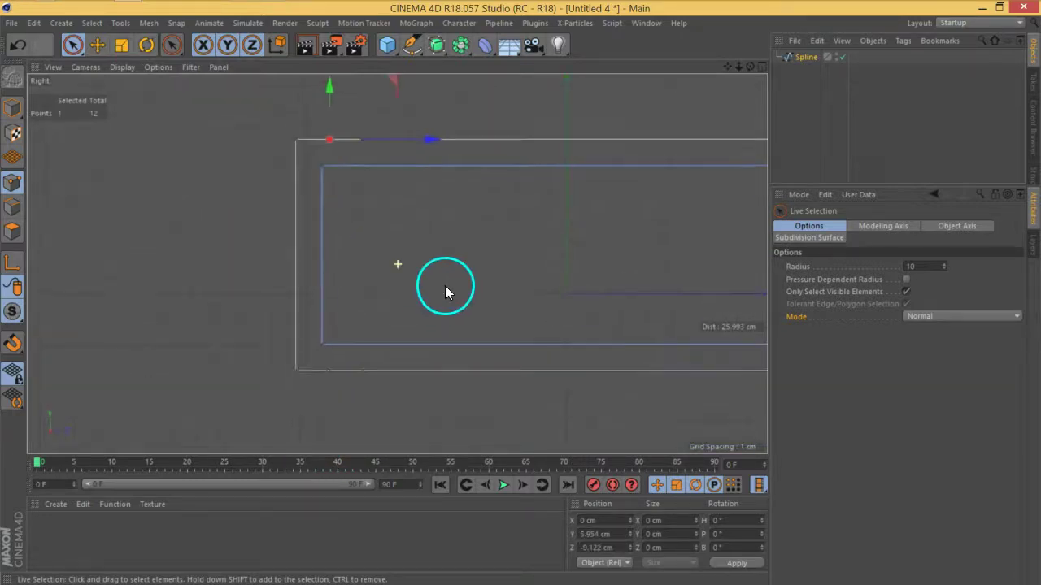
left_click(327, 369, "shift")
left_click(122, 46)
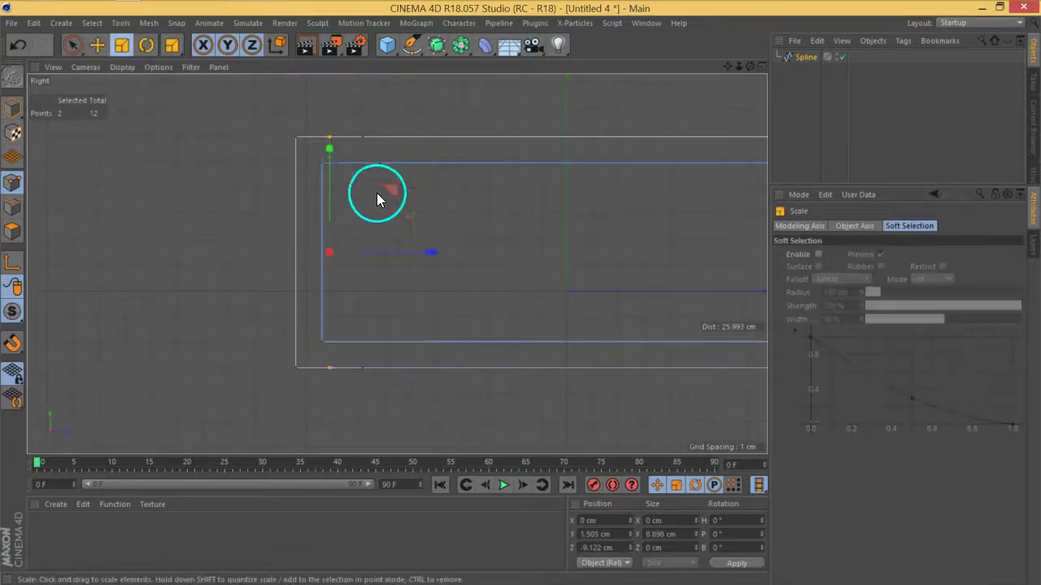
left_click_drag(328, 154, 328, 162)
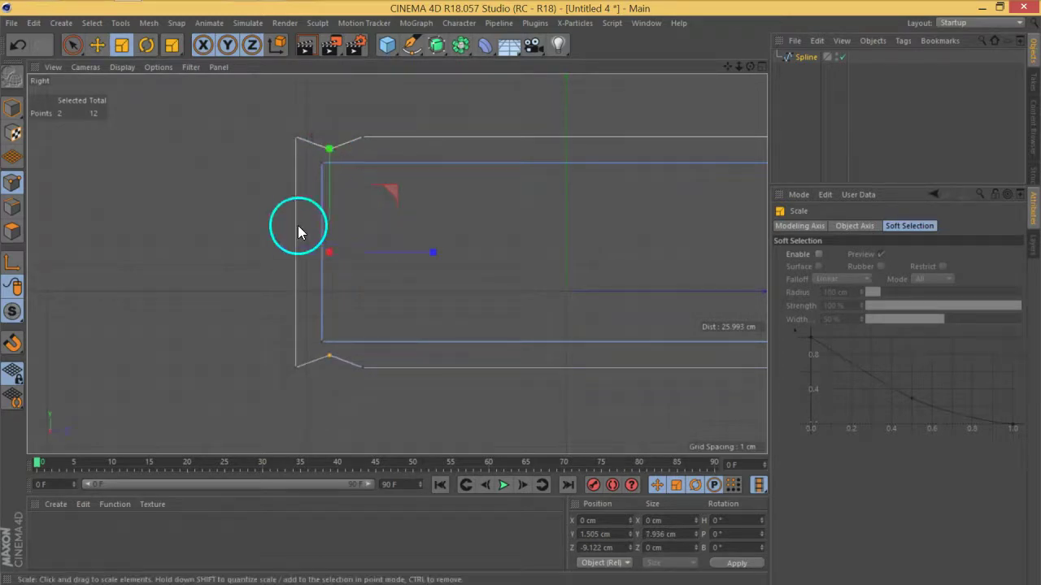
- Select the six outer groove and corner points plus the two inner corners at the closed end and chamfer them with a 0.21 cm radius
left_click(295, 137)
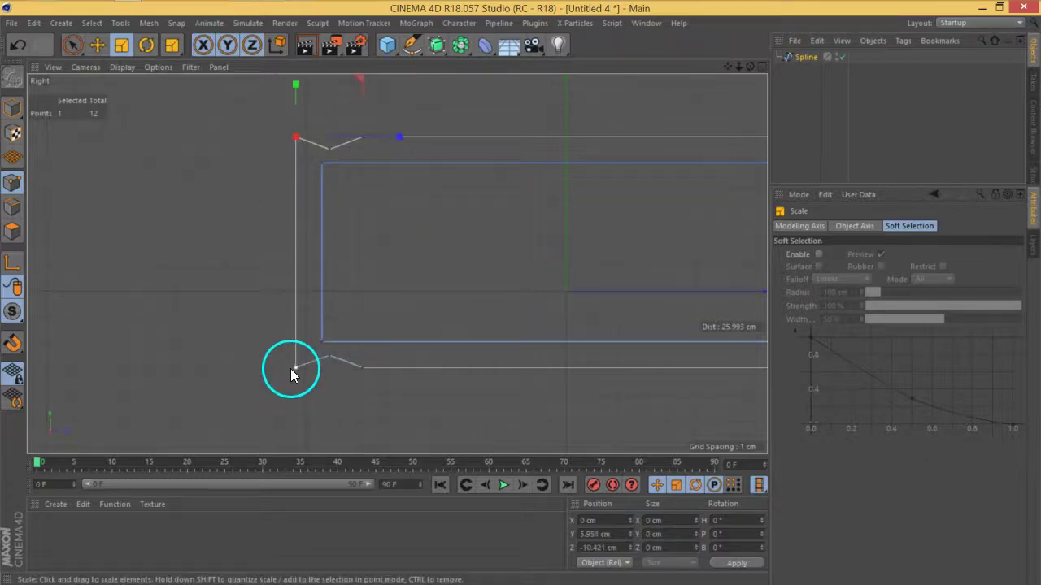
mouse_move(72, 45)
left_mouse_down()
mouse_move(135, 76)
mouse_move(136, 65)
left_mouse_up()
left_click_drag(363, 135, 293, 147)
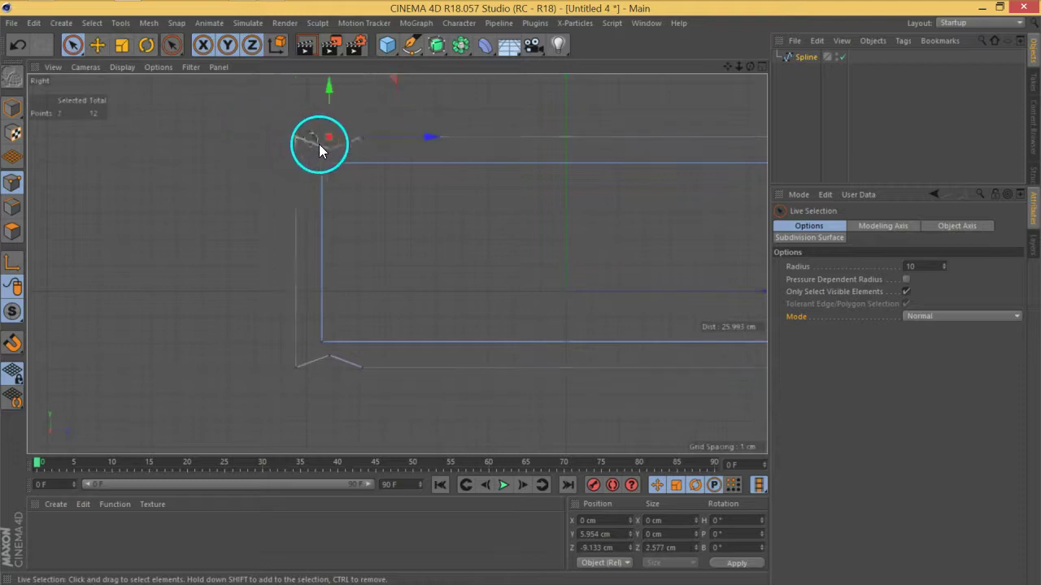
mouse_move(363, 136)
left_mouse_down("shift")
mouse_move(338, 155)
mouse_move(315, 306)
mouse_move(341, 367)
mouse_move(288, 369)
mouse_move(299, 374)
left_mouse_up("shift")
right_click(299, 374)
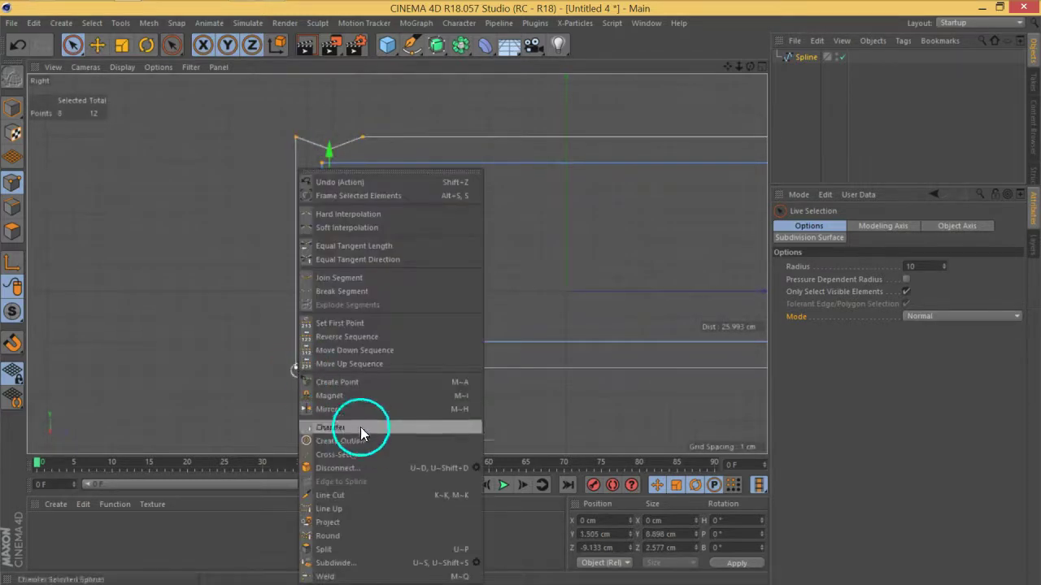
left_click(345, 427)
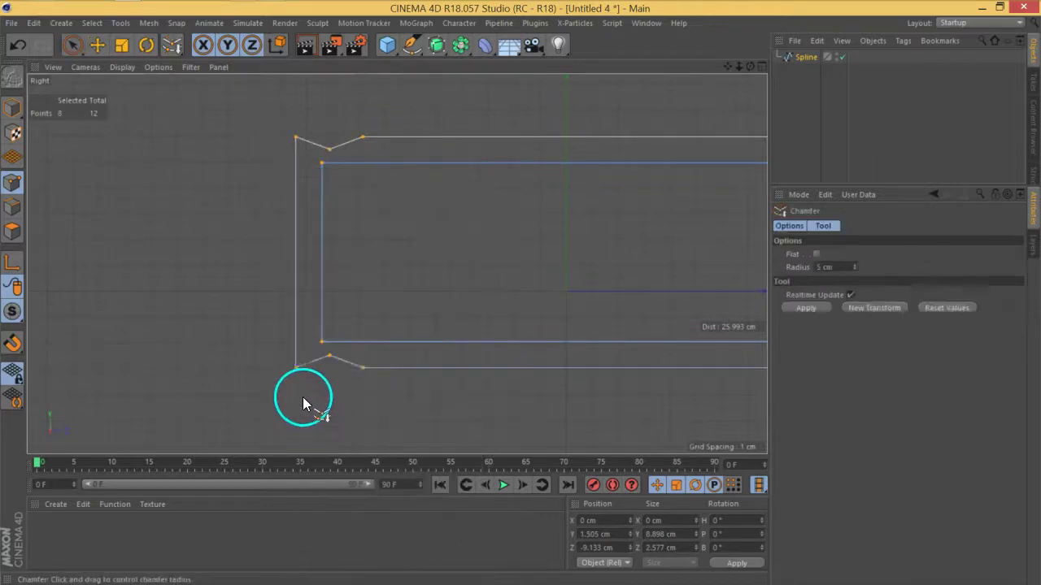
mouse_move(294, 369)
left_mouse_down()
mouse_move(325, 370)
mouse_move(311, 369)
left_mouse_up()
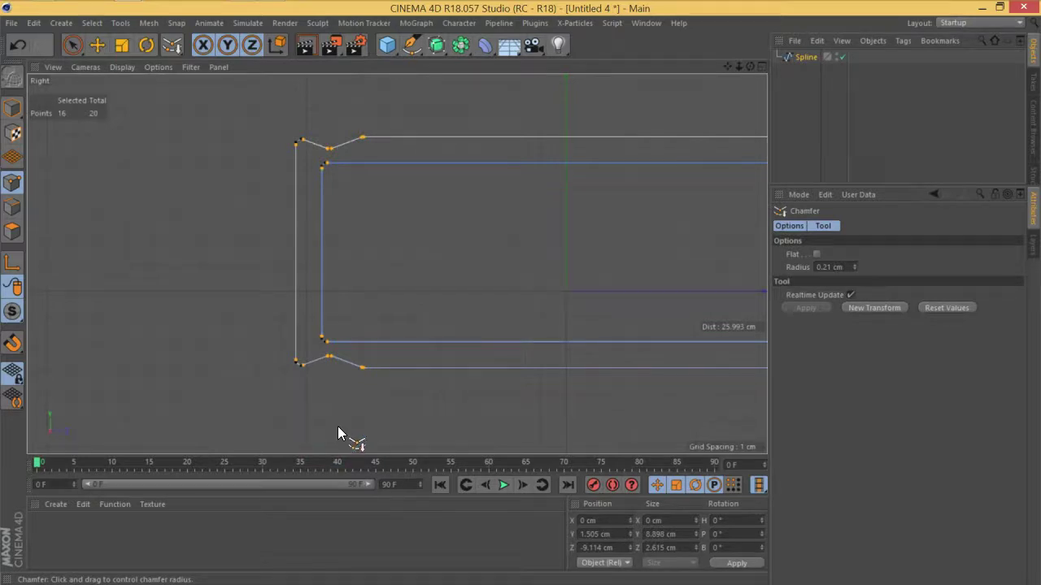
- Deselect all points and line-cut horizontally across the outer and inner outlines near the middle of the closed end
left_click(72, 45)
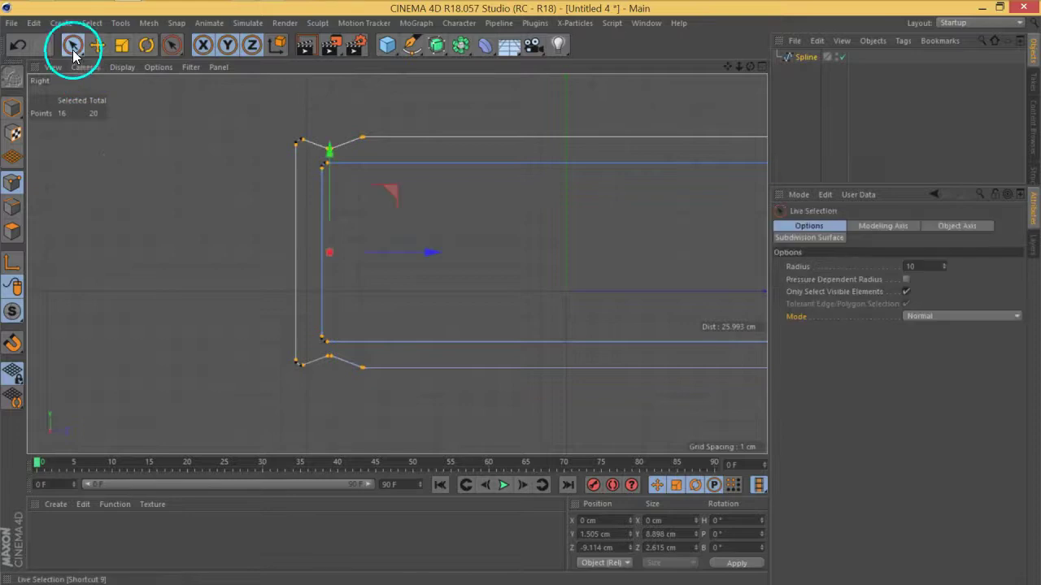
left_click(291, 225)
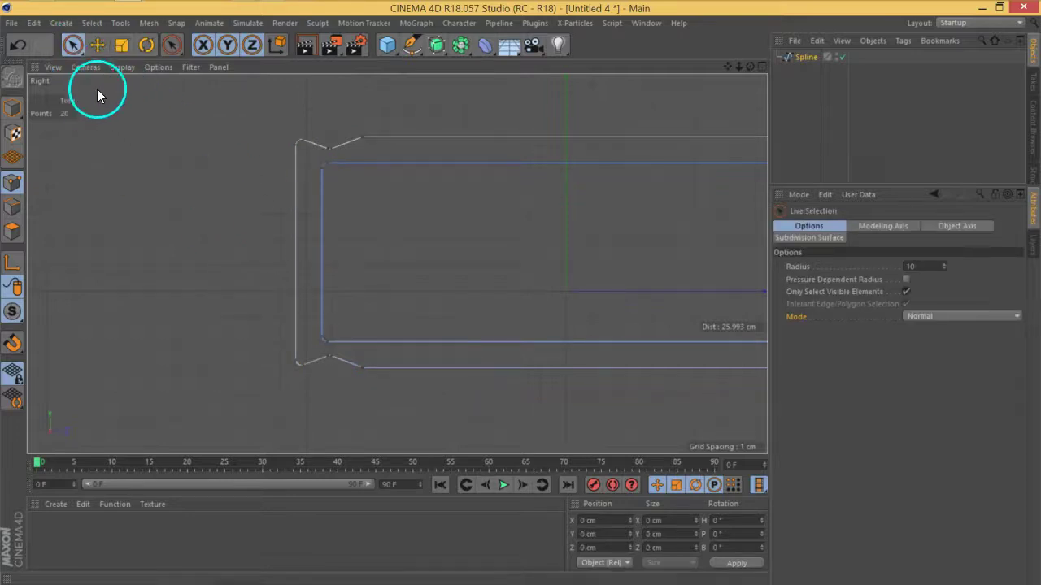
right_click(300, 259)
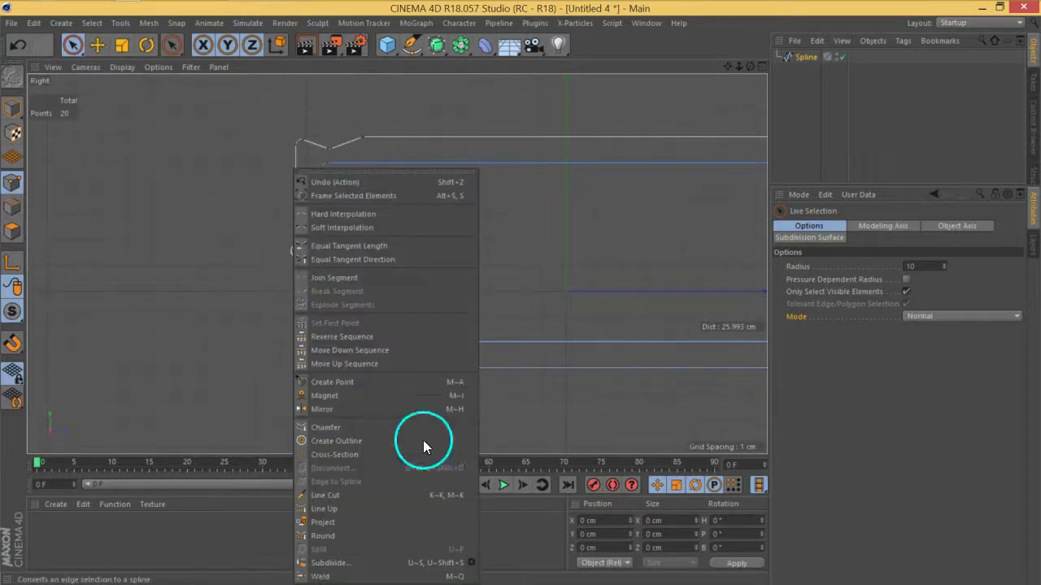
left_click(342, 499)
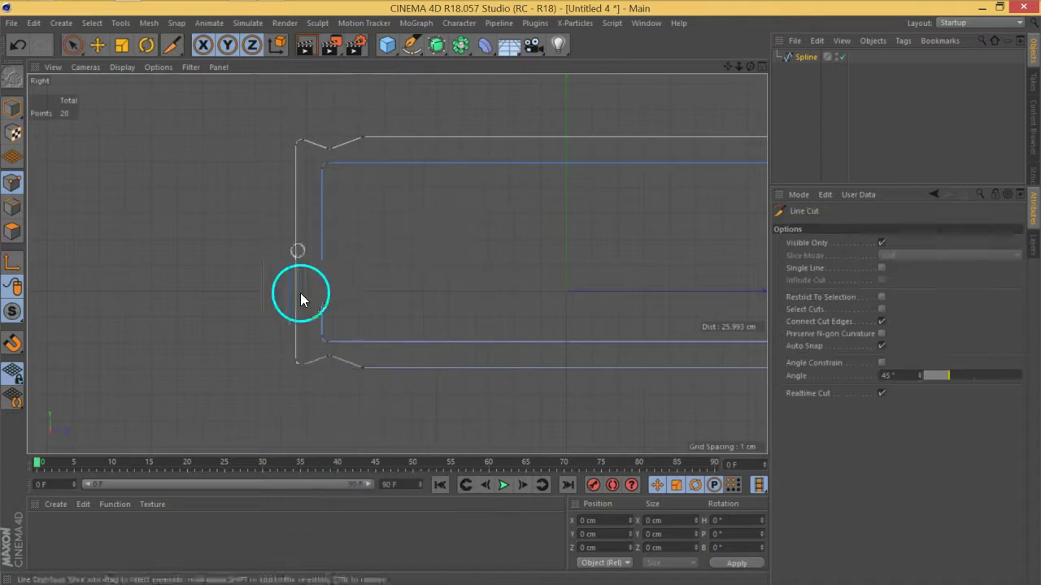
left_click(398, 245)
left_click(173, 244)
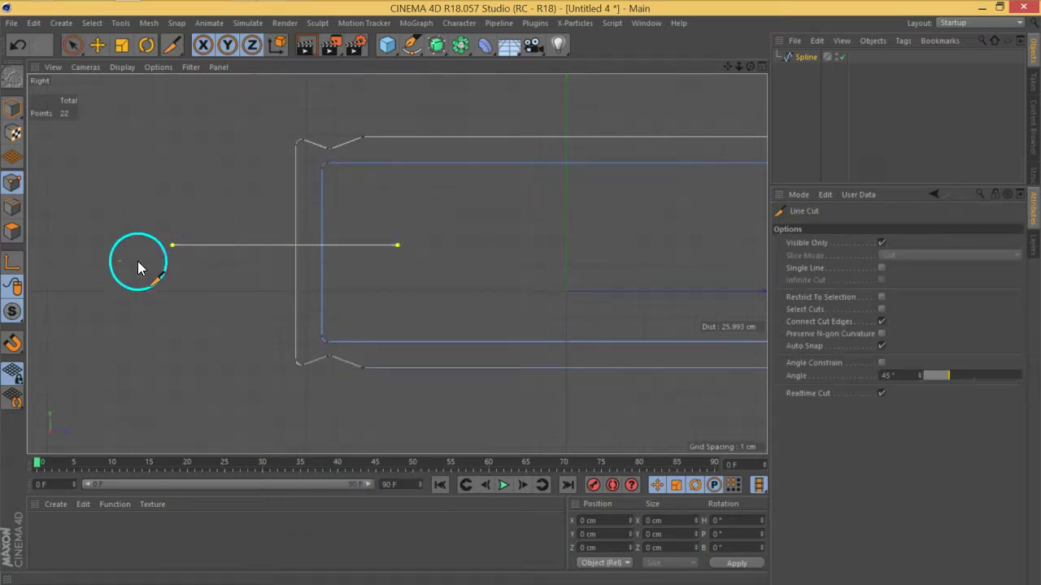
key("Escape")
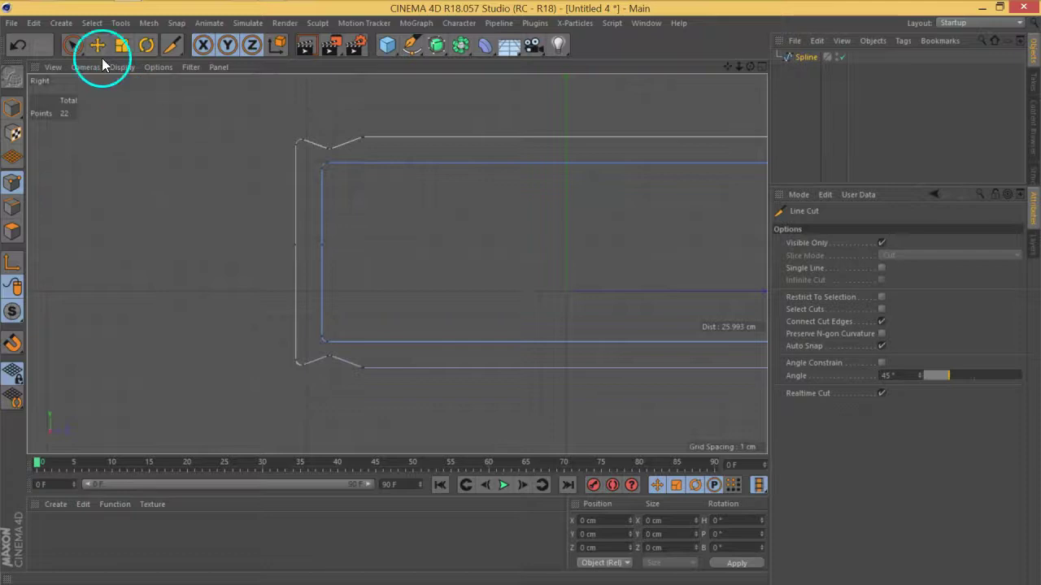
- Select the two new points midway along the closed end and move them about 1.4 cm outward along Z
left_click(73, 44)
left_click(294, 244)
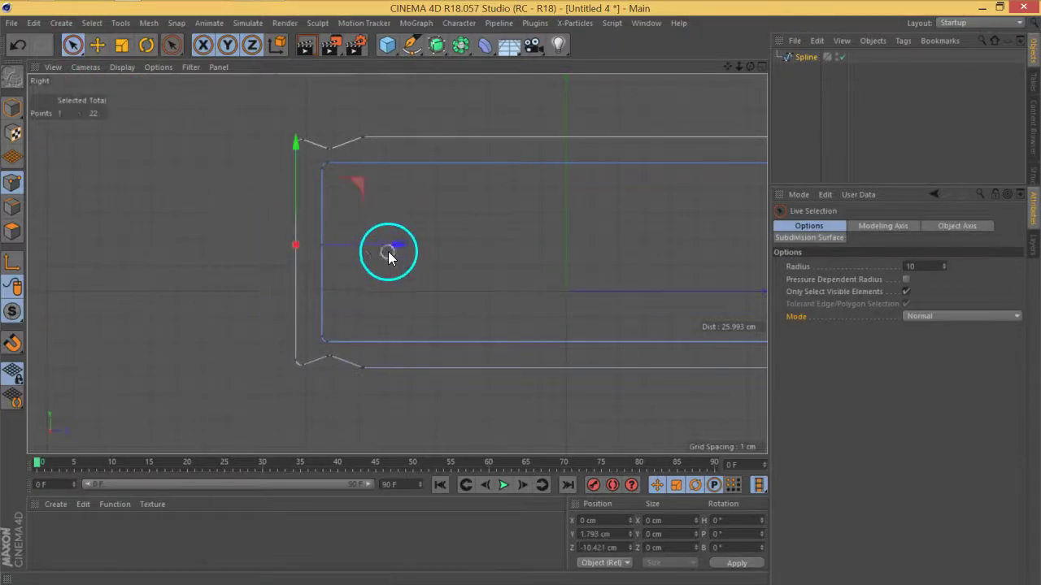
left_click(325, 246, "shift")
left_click_drag(392, 245, 357, 245)
- Chamfer the two midpoints into a rounded closed end with an 11.92 cm radius and deselect the spline
right_click(351, 262)
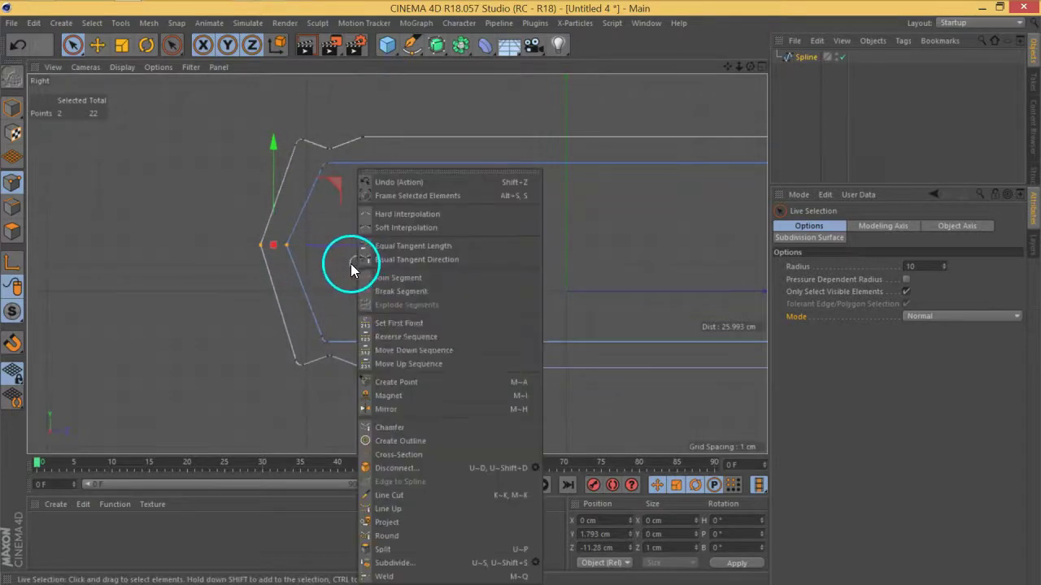
left_click(407, 428)
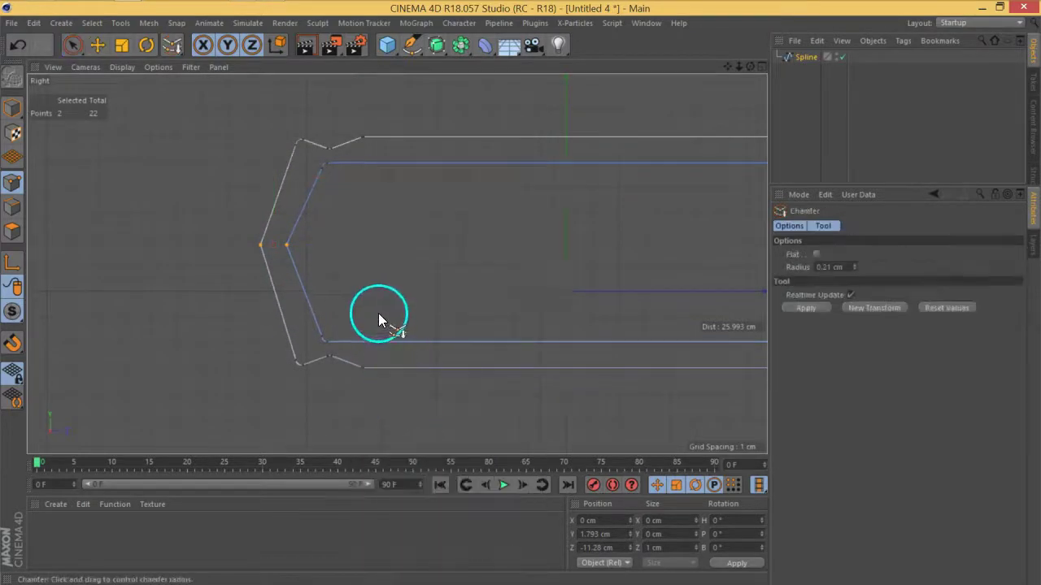
left_click_drag(375, 279, 1040, 3)
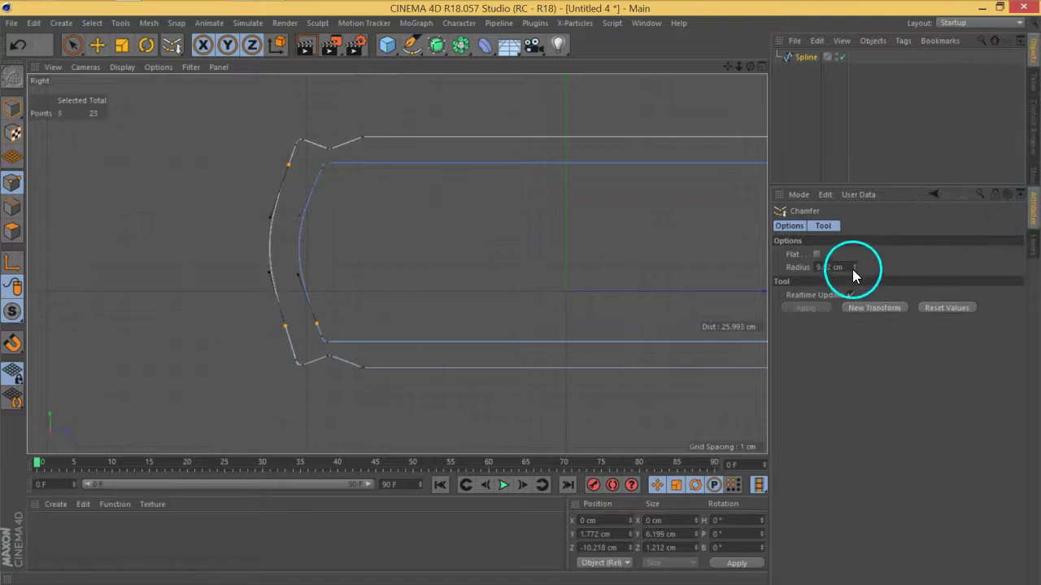
left_click_drag(852, 271, 854, 263)
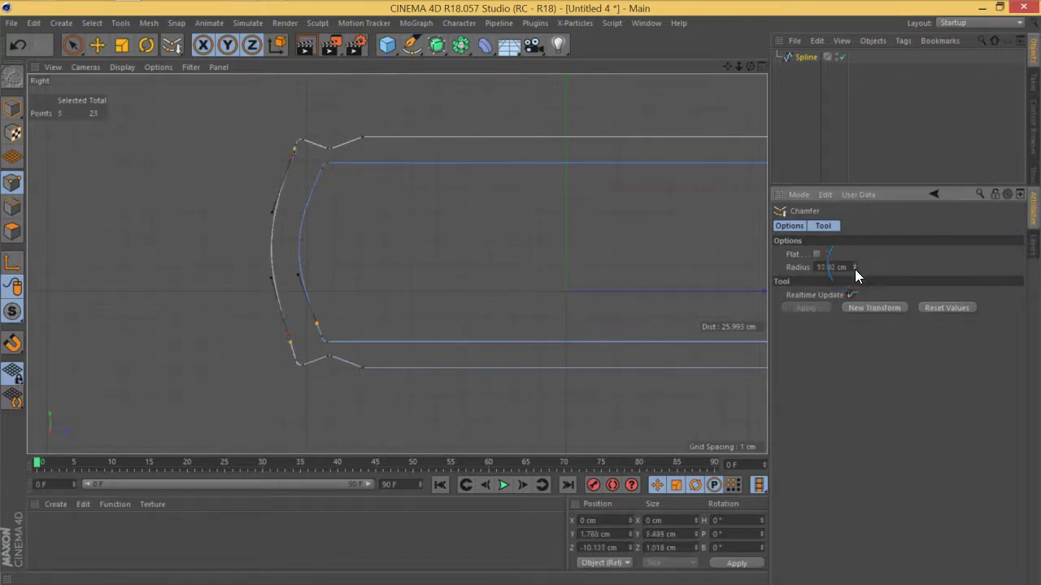
left_click(836, 167)
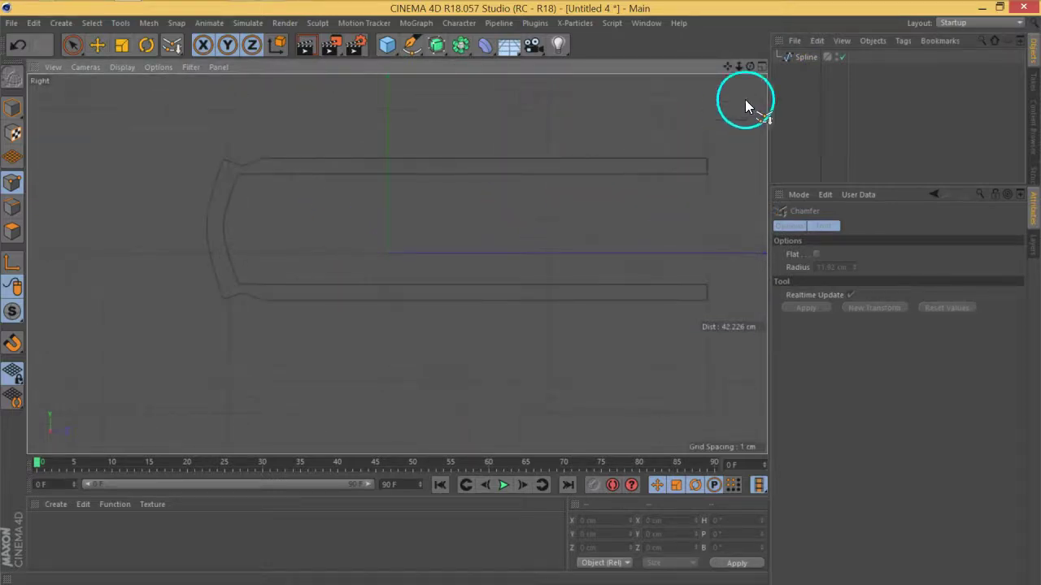
- In the Perspective view, add an Extrude generator and place the profile spline inside it
left_click(758, 66)
left_click(386, 82)
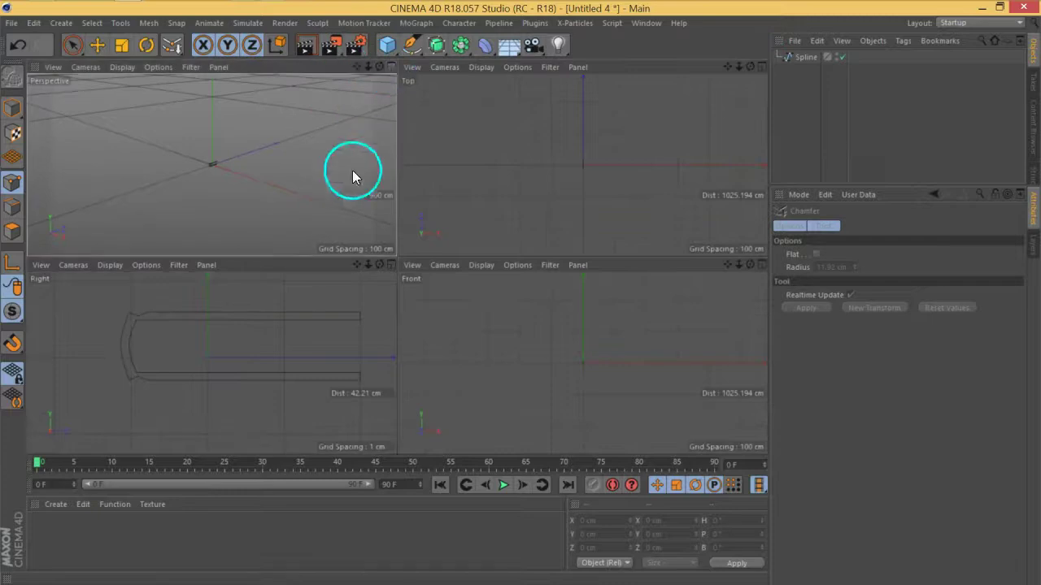
middle_click(224, 180)
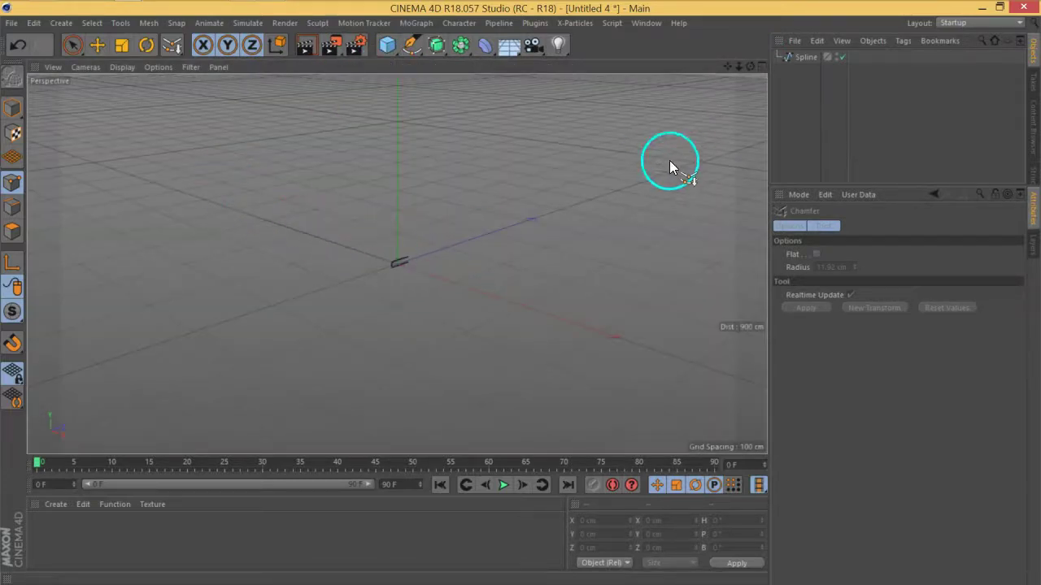
key("h")
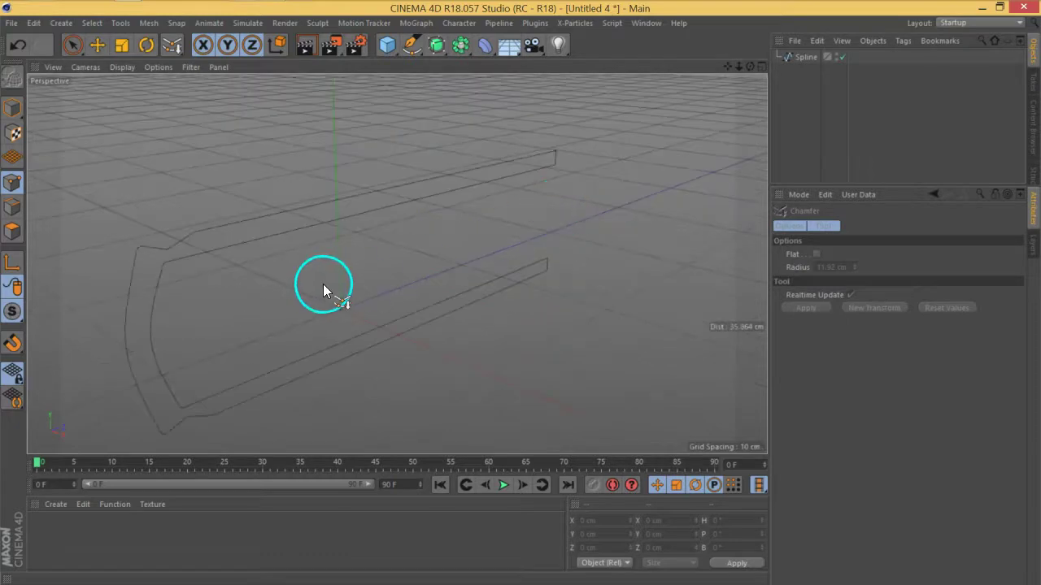
left_click_drag(382, 279, 423, 277, "alt")
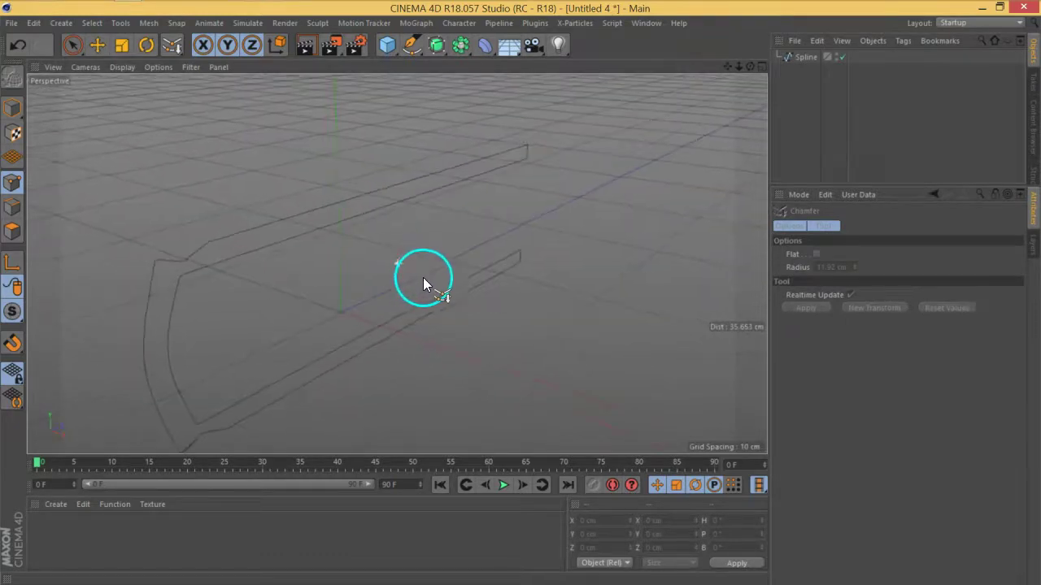
left_click(799, 57)
left_click(437, 47)
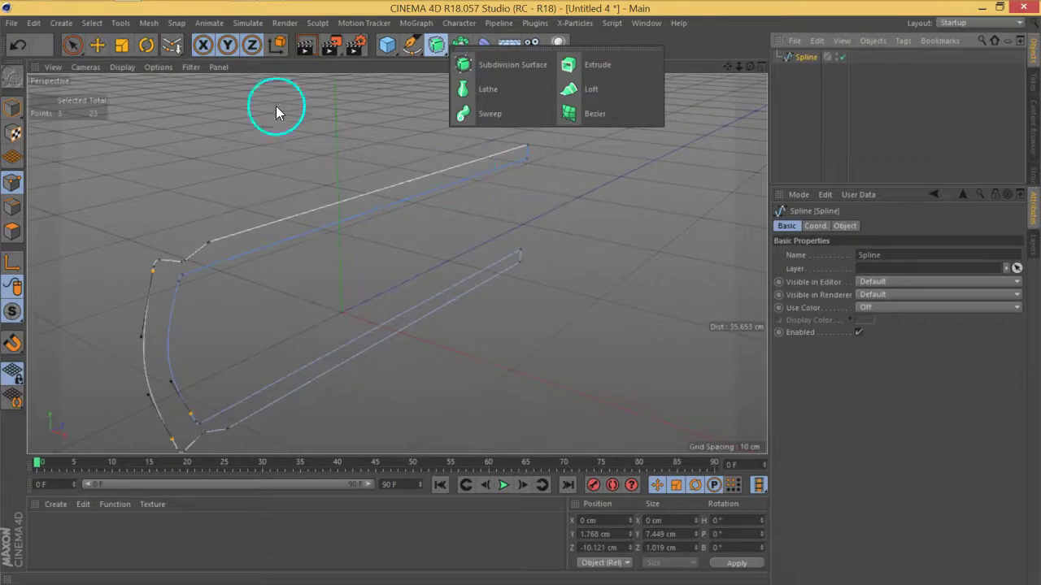
left_click(459, 47)
left_click(441, 44)
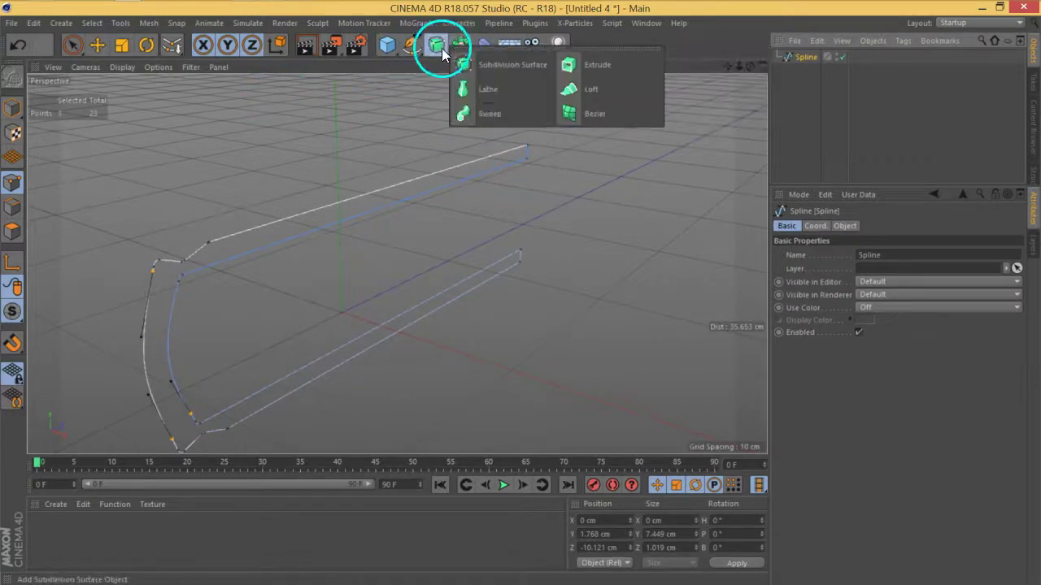
left_click(585, 73)
left_click_drag(813, 61, 810, 59)
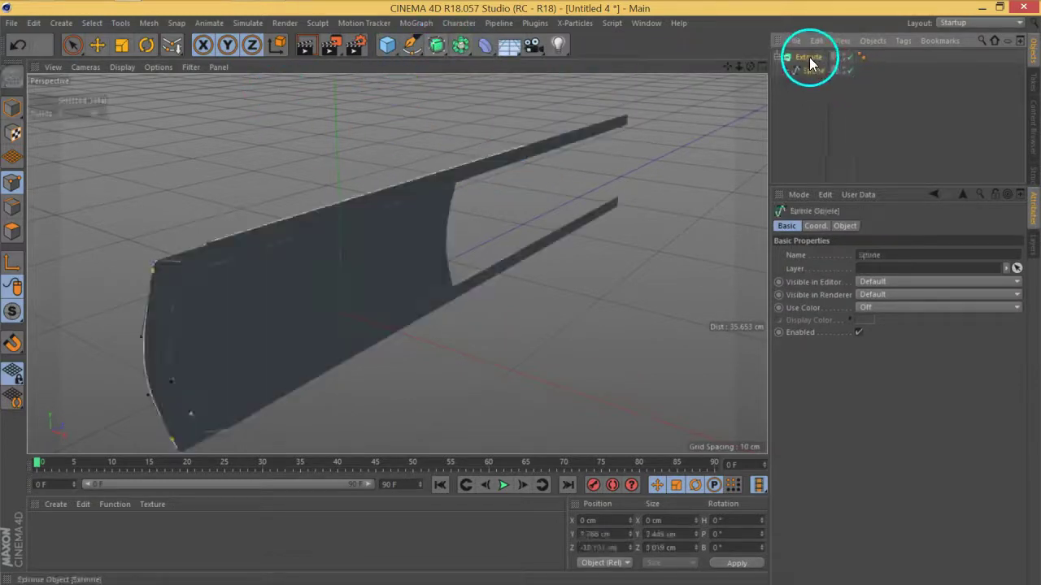
- Set the Extrude object's movement to 20 cm along X and 0 cm along Z
left_click(845, 226)
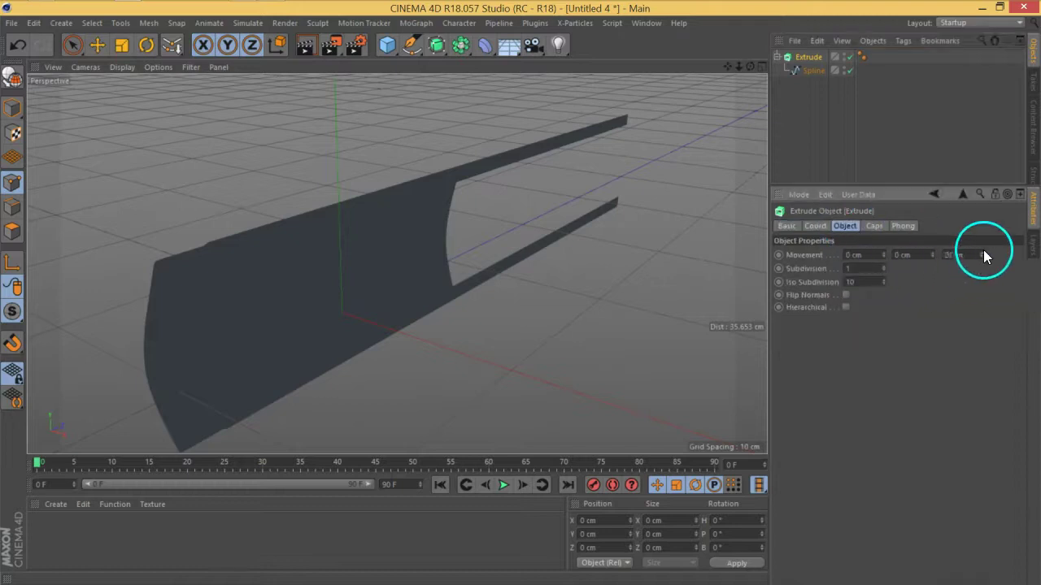
left_click_drag(975, 255, 883, 240)
type("0")
key("Return")
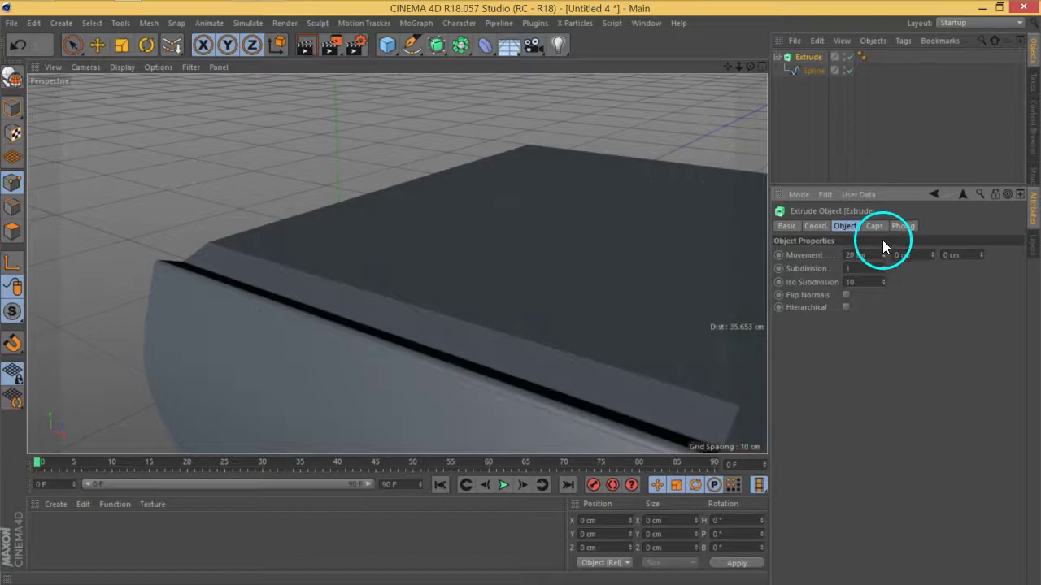
scroll(479, 308, "down", 5)
left_click_drag(610, 294, 503, 283, "alt")
middle_click_drag(592, 295, 539, 296, "alt")
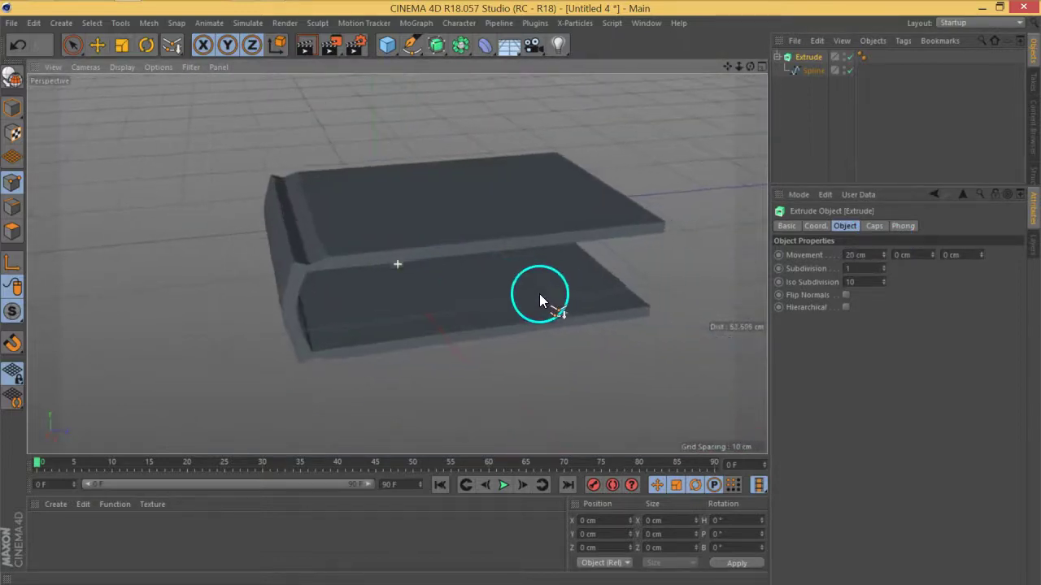
- Set the Extrude object's X movement to 30 cm
left_click_drag(877, 255, 793, 258)
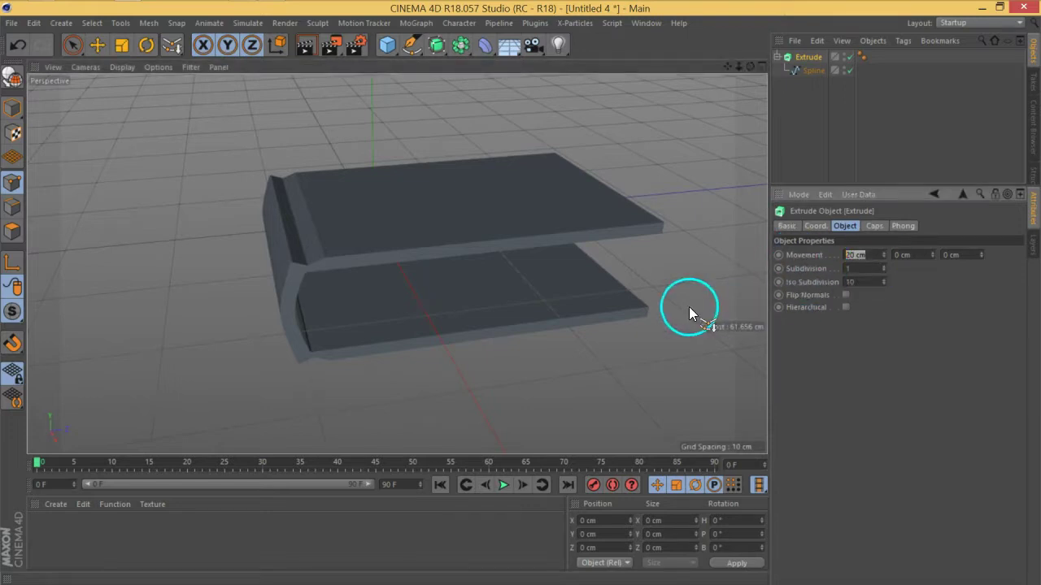
type("30")
key("Return")
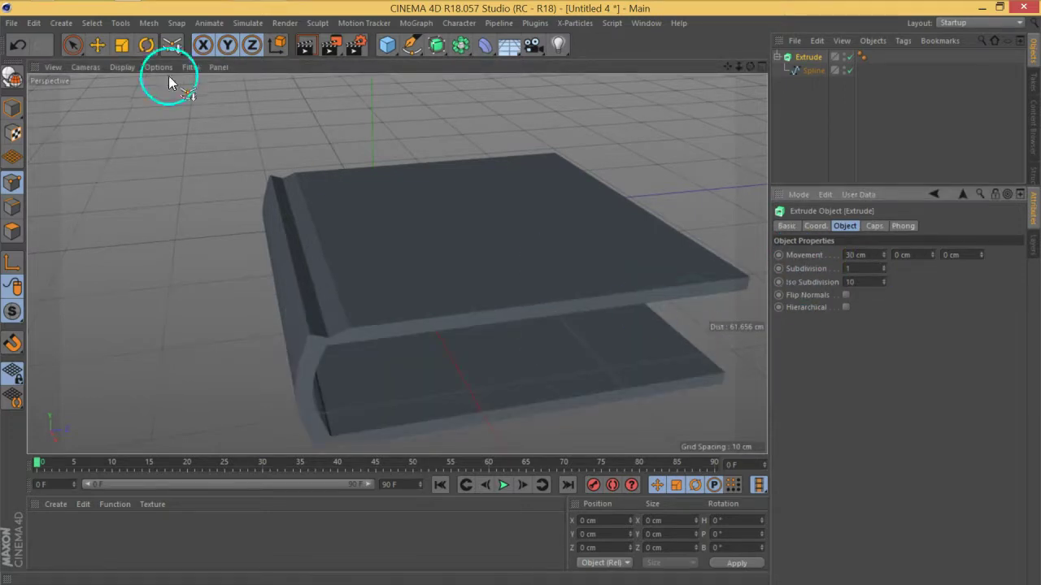
- Move the extruded object upward along Y above the ground plane
left_click(96, 44)
left_click_drag(371, 149, 378, 103)
scroll(390, 191, "down", 3)
left_click_drag(511, 232, 479, 204, "alt")
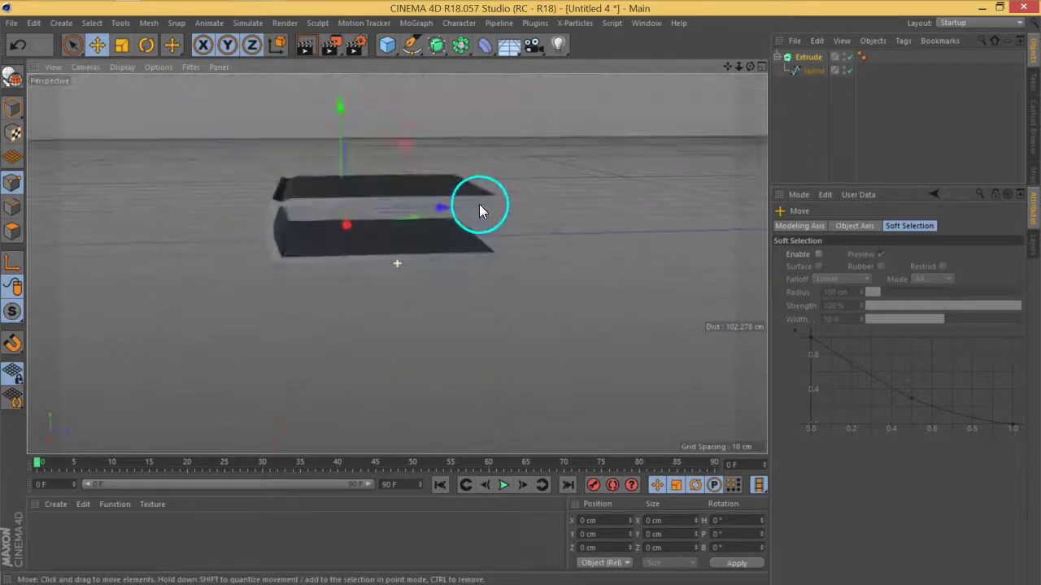
- Maximize the Right view around the extruded profile and start the Measure & Construction tool
left_click(764, 67)
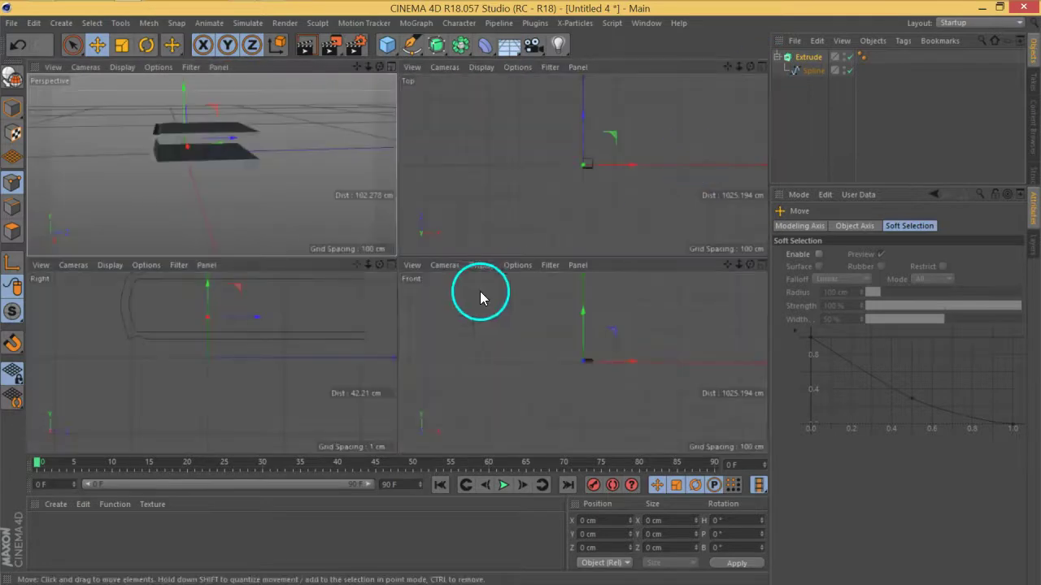
left_click(382, 286)
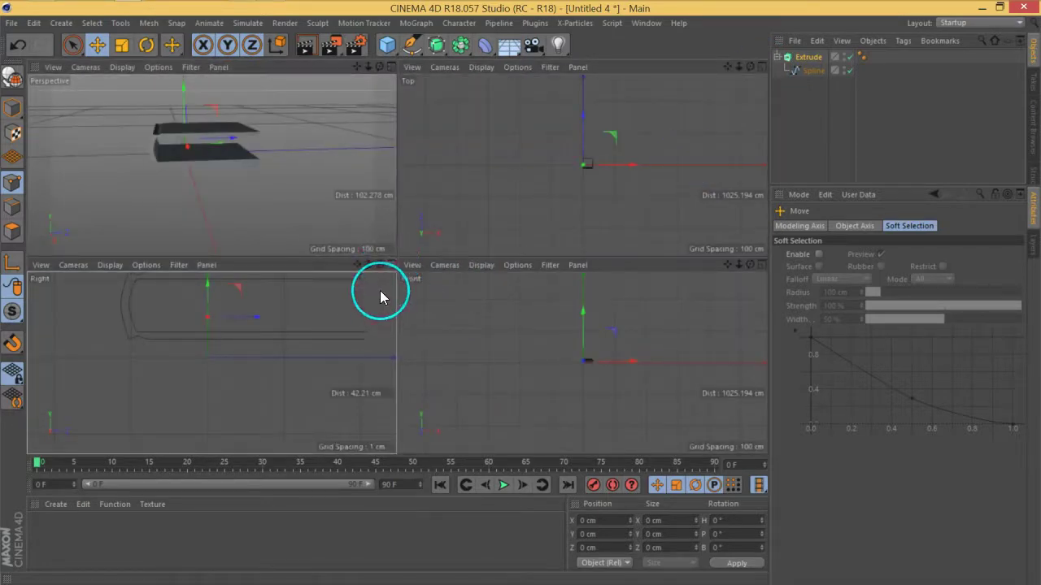
middle_click(380, 290)
scroll(393, 288, "down", 3)
middle_click_drag(466, 196, 452, 225, "alt")
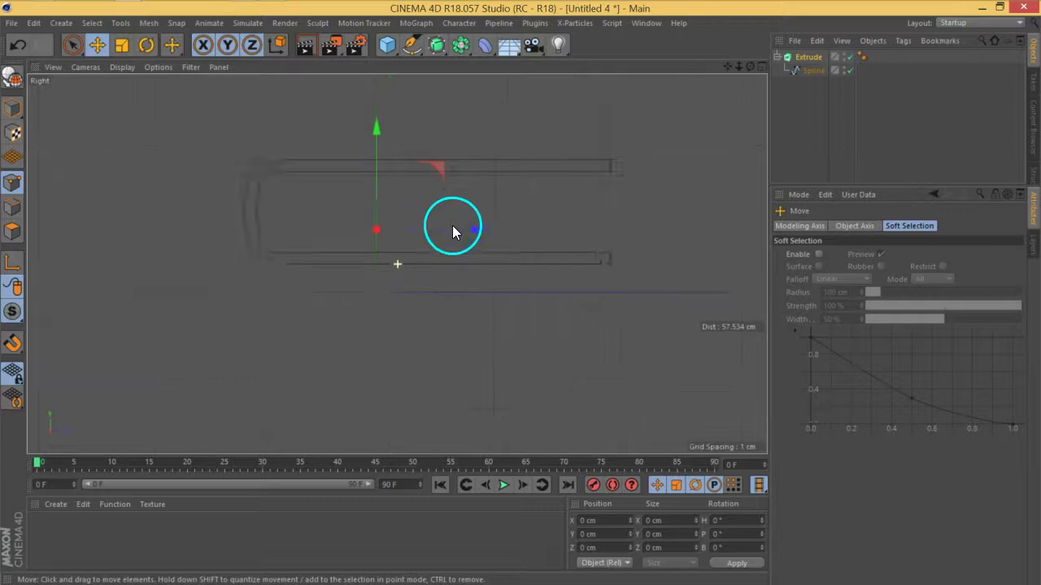
left_click(119, 23)
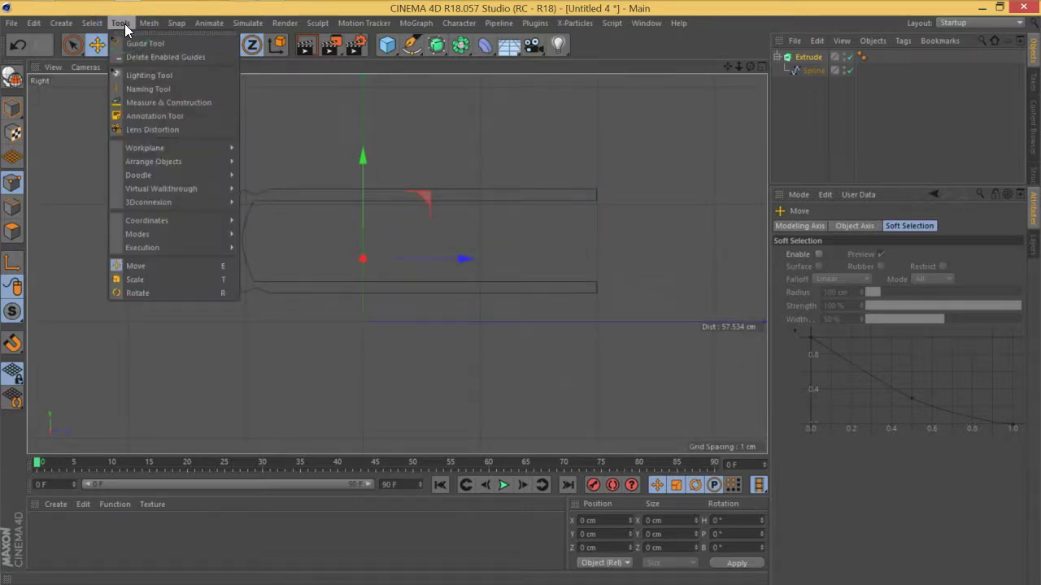
left_click(183, 103)
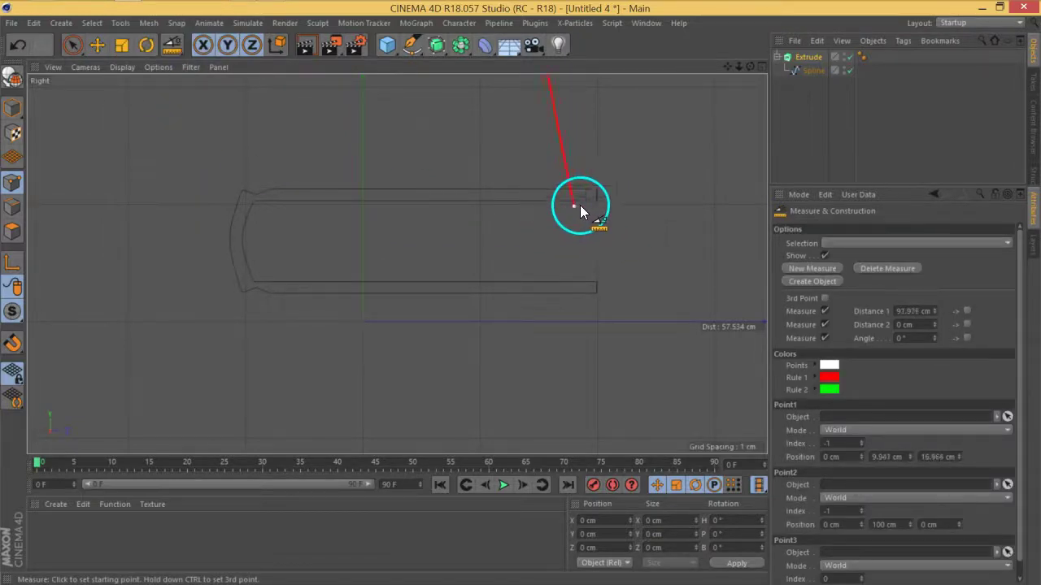
- Place the measurement's start point at the open end of the upper cover in the Right view
scroll(597, 202, "down", 3)
middle_click_drag(561, 222, 551, 322, "alt")
scroll(541, 257, "down", 3)
scroll(541, 257, "down", 6)
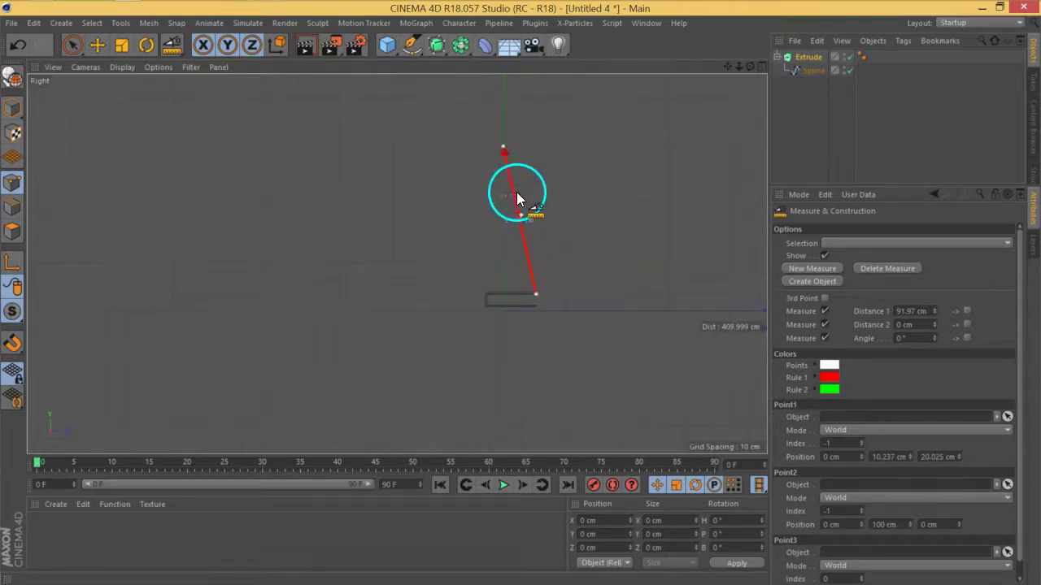
left_click_drag(502, 143, 498, 210)
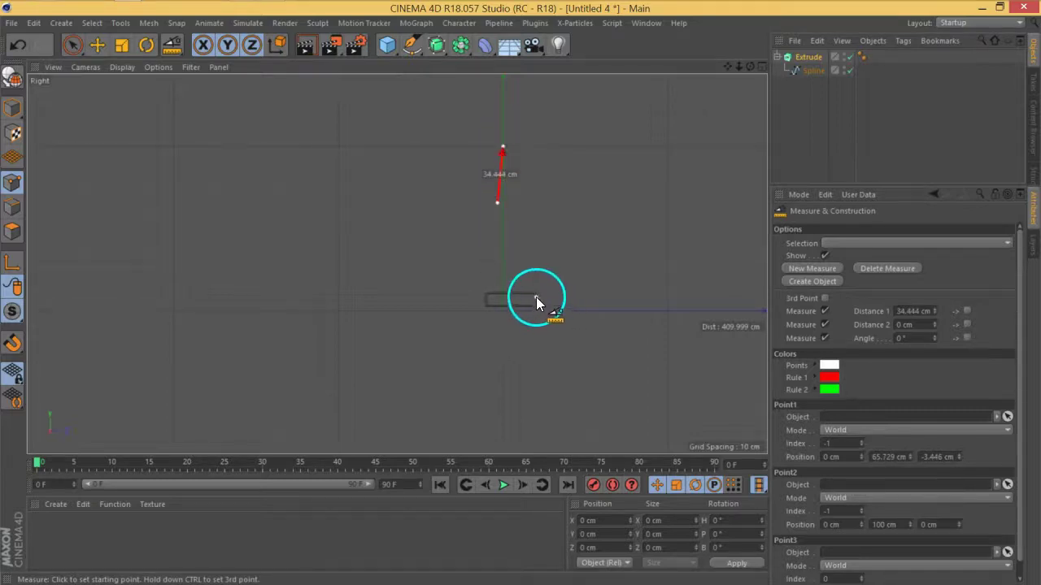
mouse_move(536, 299)
left_mouse_down()
mouse_move(522, 294)
mouse_move(534, 298)
left_mouse_up()
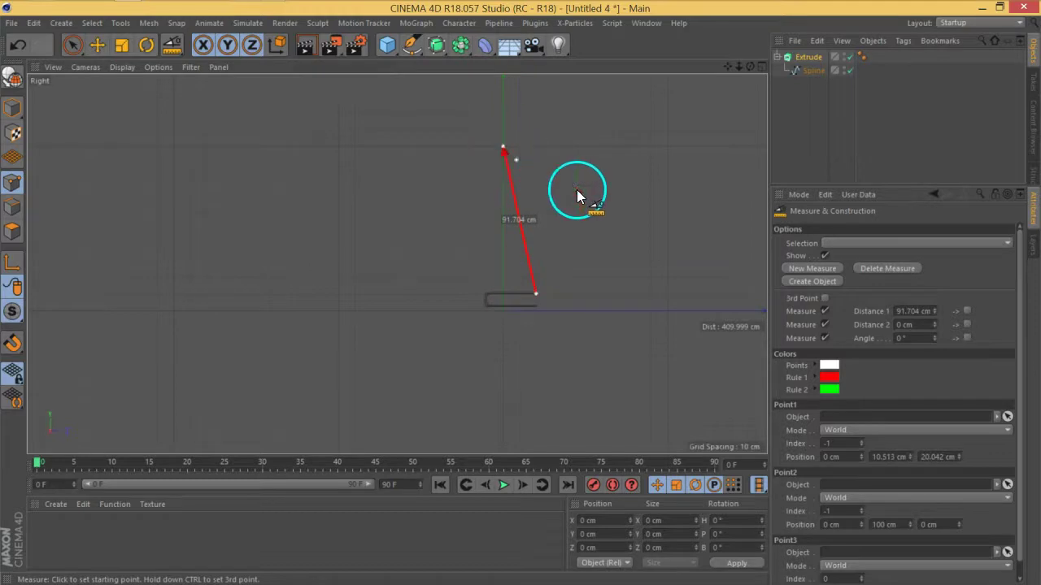
- Leave the measuring tool, undo the last upward move of the extruded object, and deselect it
left_click(72, 44)
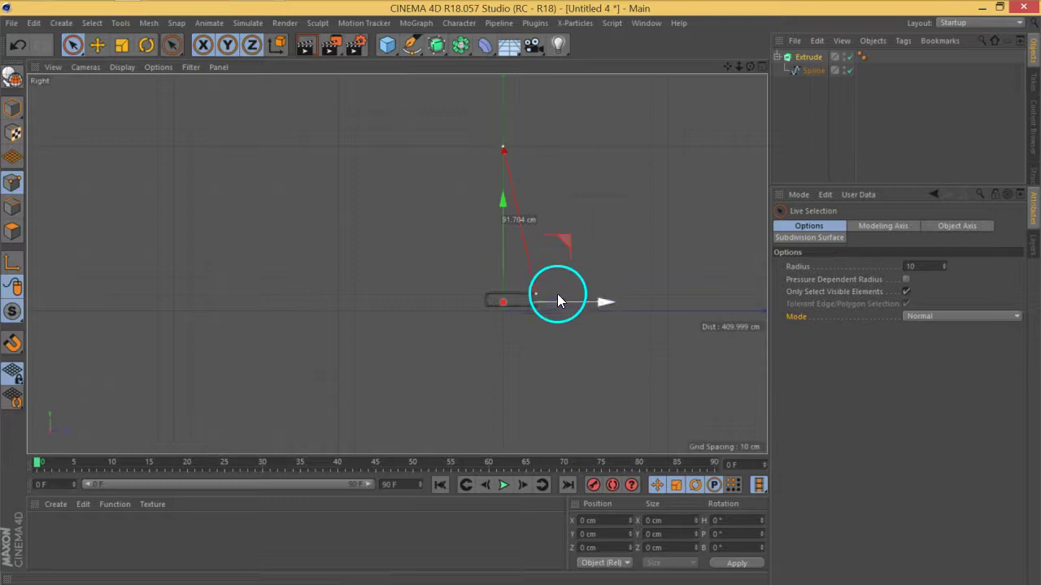
key("ctrl+z")
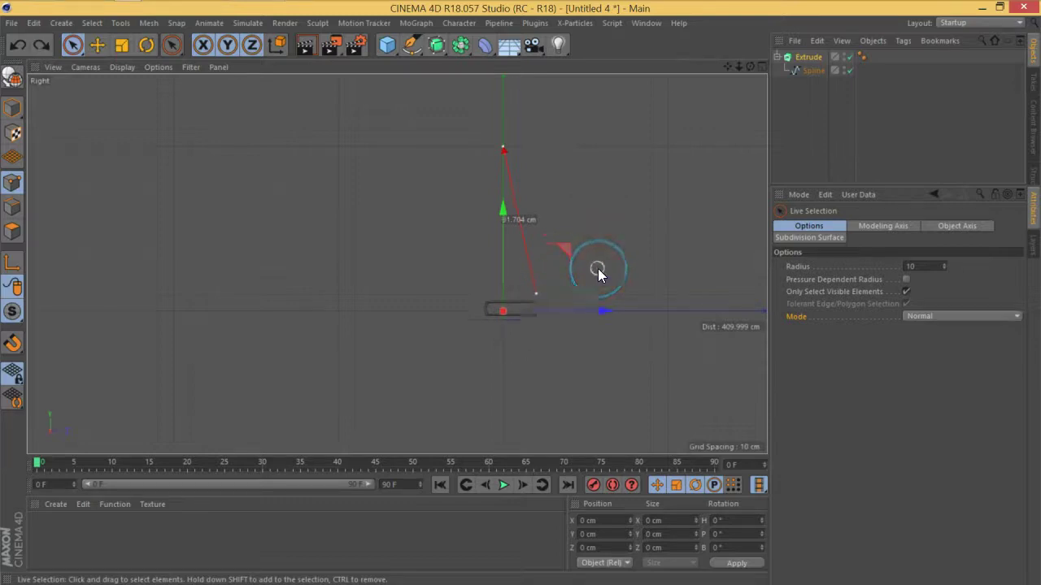
left_click(791, 150)
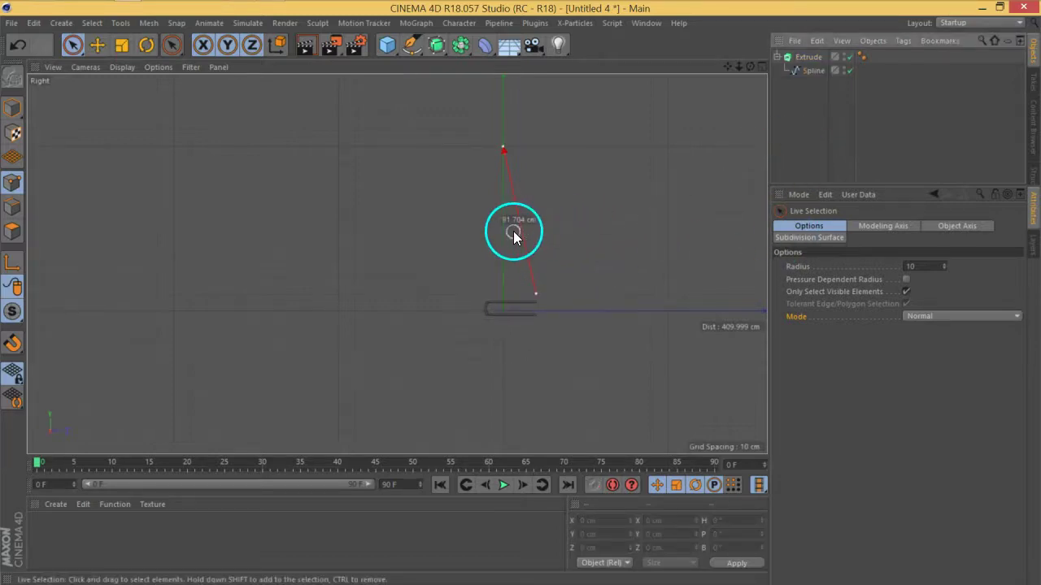
- Reactivate Measure & Construction and place its start point on the outer corner of the upper cover's open end
left_click(171, 45)
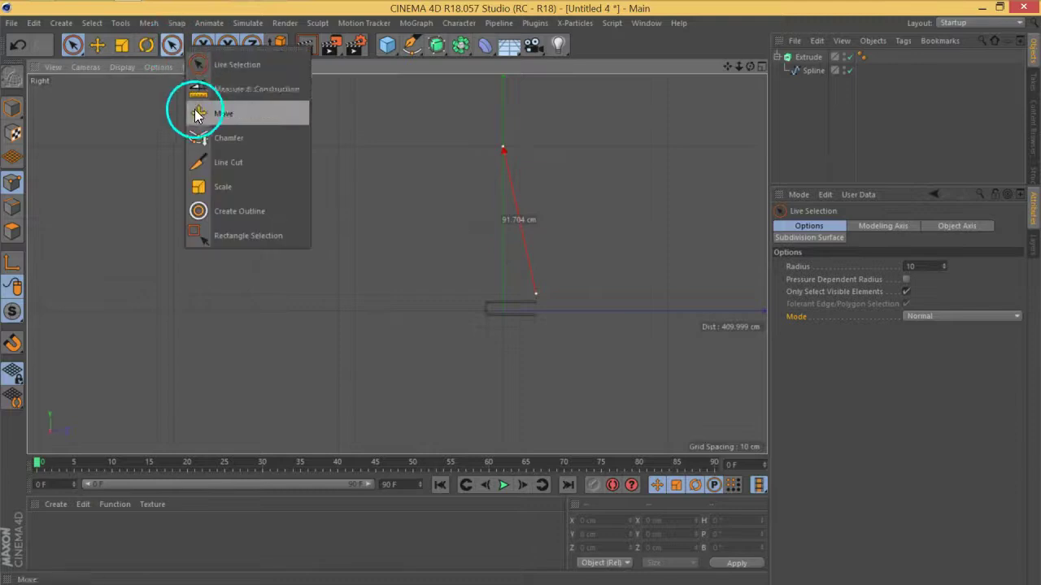
left_click(221, 88)
scroll(545, 307, "up", 3)
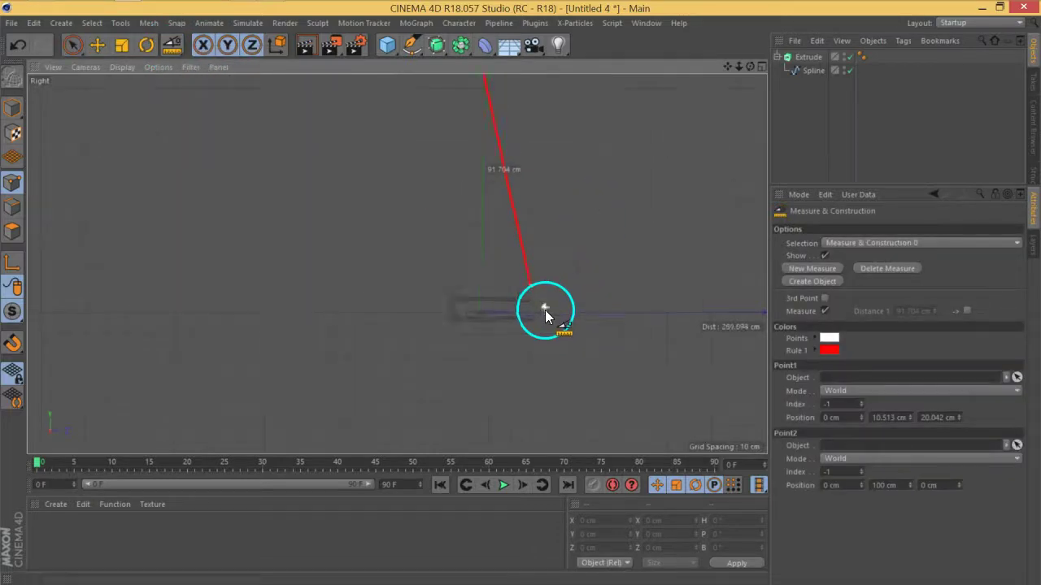
left_click(534, 298)
left_click_drag(533, 298, 456, 297)
middle_click_drag(527, 188, 484, 248, "alt")
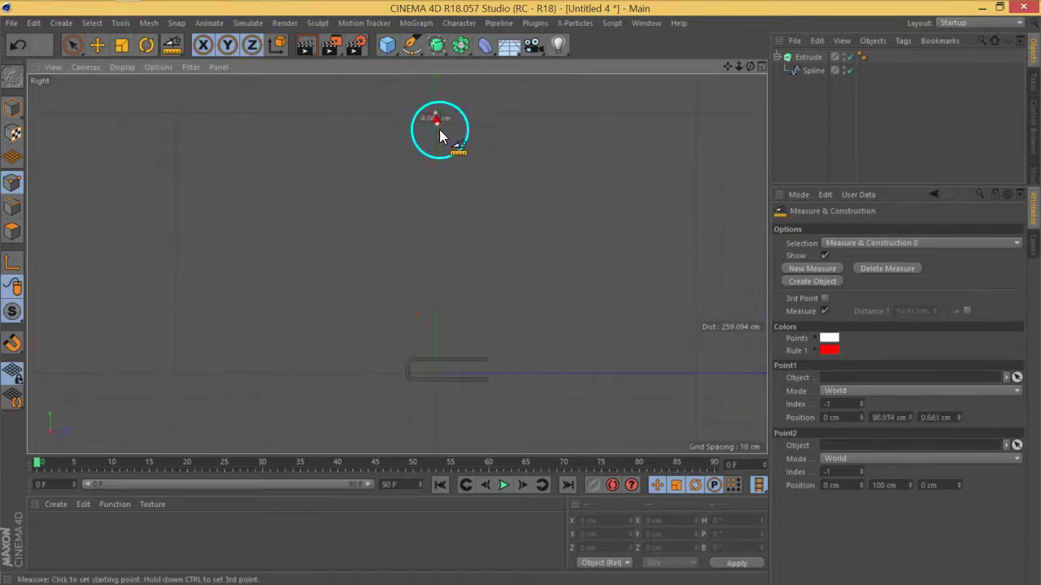
left_click_drag(494, 355, 487, 360)
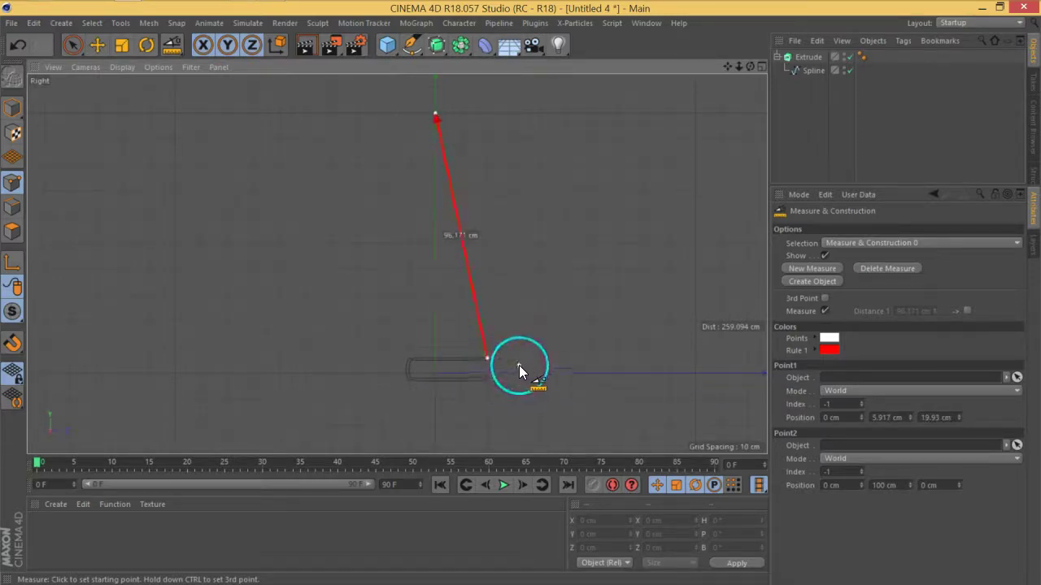
- Set the measurement's second point to index 6 and its Y position to 6 cm
left_click(865, 474)
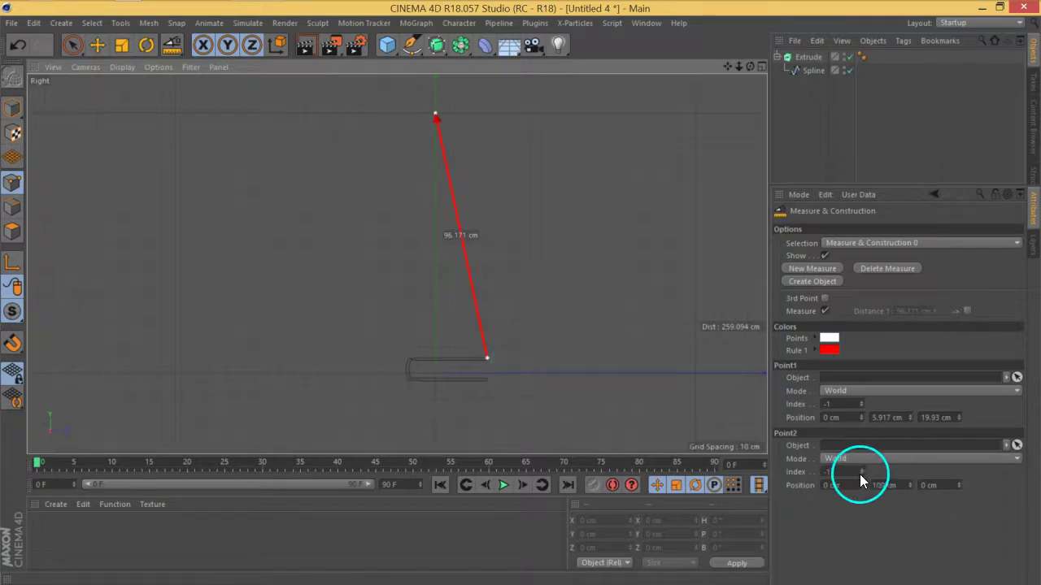
left_click(861, 474)
left_click(861, 474)
left_click(861, 474)
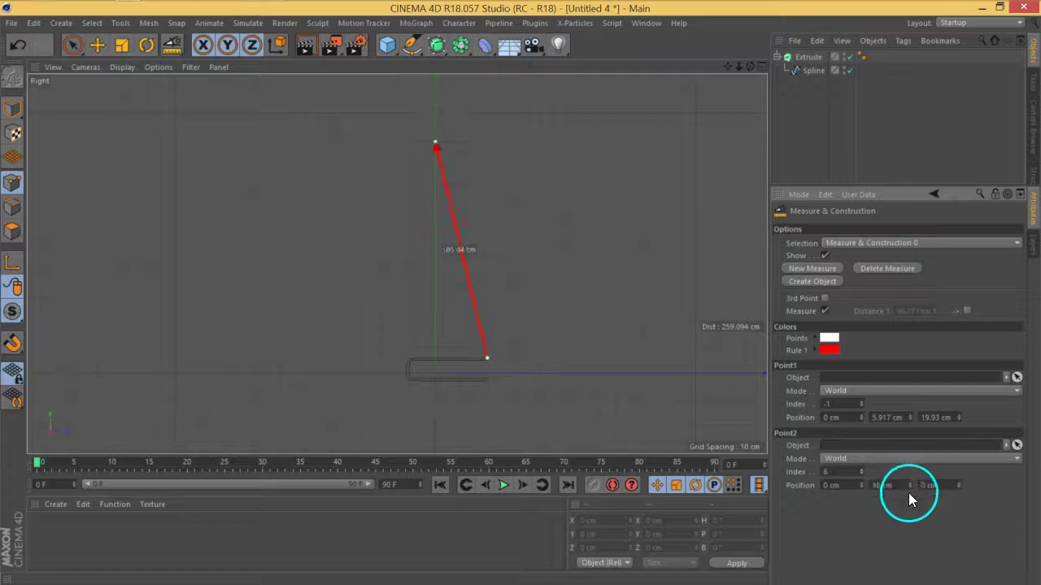
left_click(899, 546)
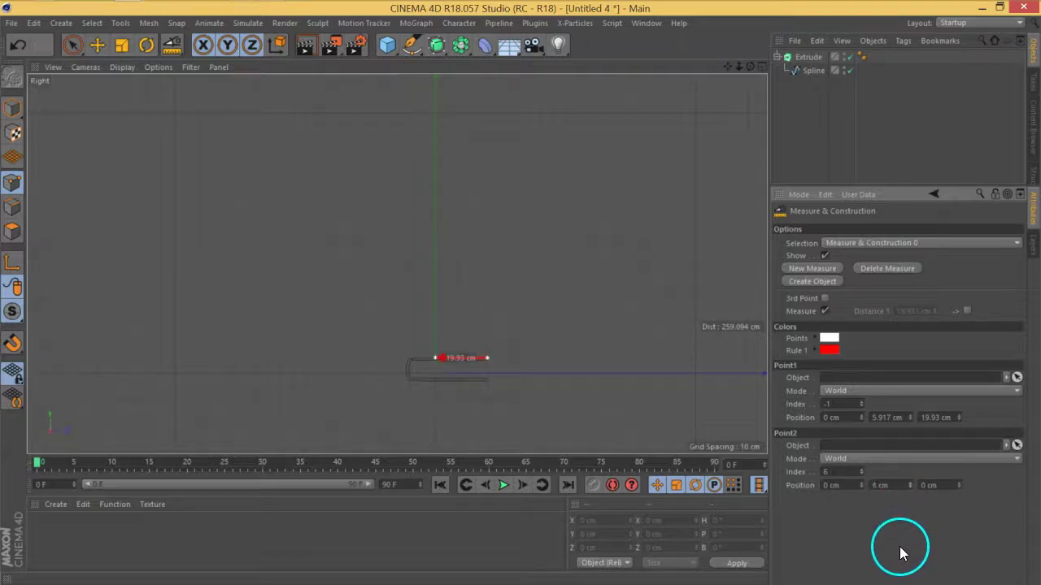
- Try to grab the measurement's end point on the upper cover with the Move tool
scroll(519, 421, "up", 5)
middle_click_drag(266, 250, 501, 256, "alt")
scroll(493, 257, "up", 5)
middle_click_drag(631, 284, 583, 271, "alt")
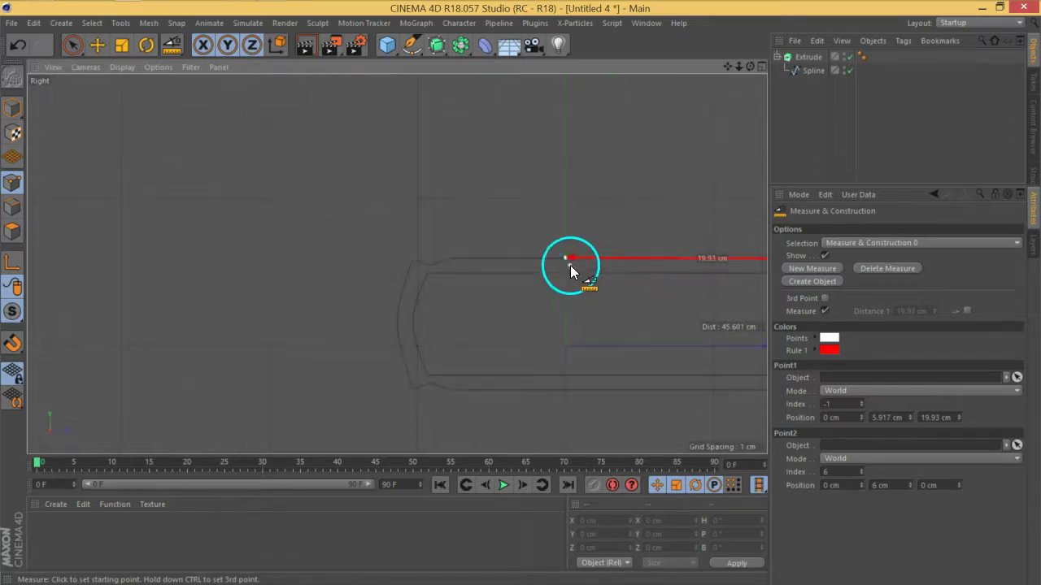
left_click(96, 45)
left_click(545, 264)
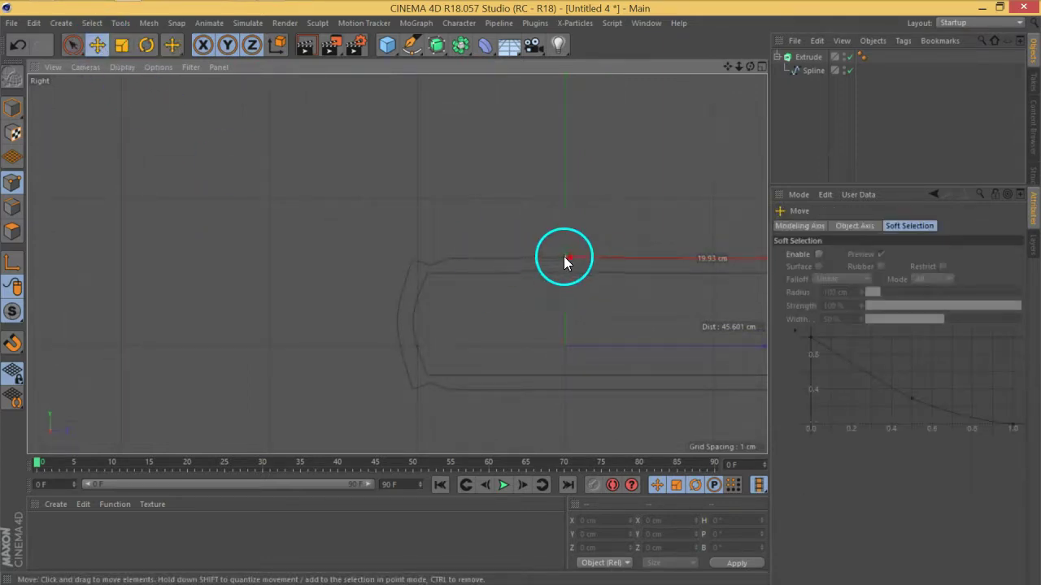
left_click(565, 259)
left_click(476, 292)
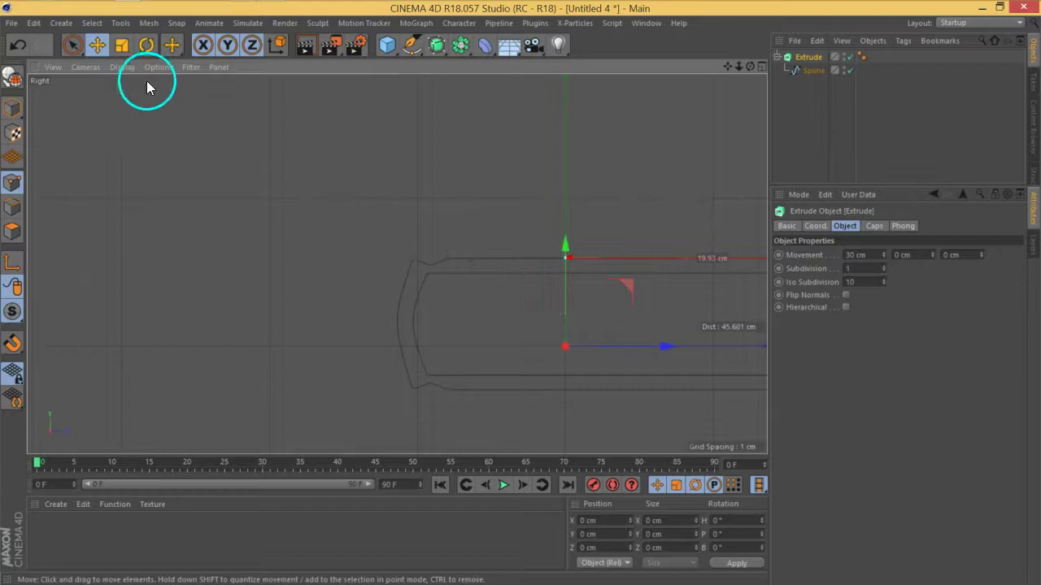
- Measure the upper cover's width by placing the end point on the outer spine corner with Measure & Construction
left_click(171, 45)
left_click(231, 82)
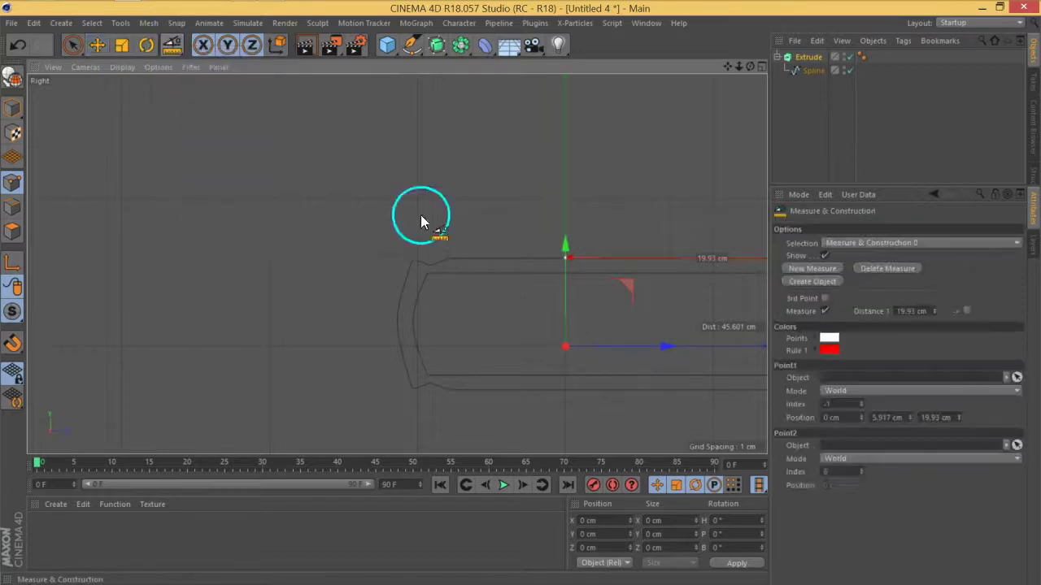
left_click(568, 260)
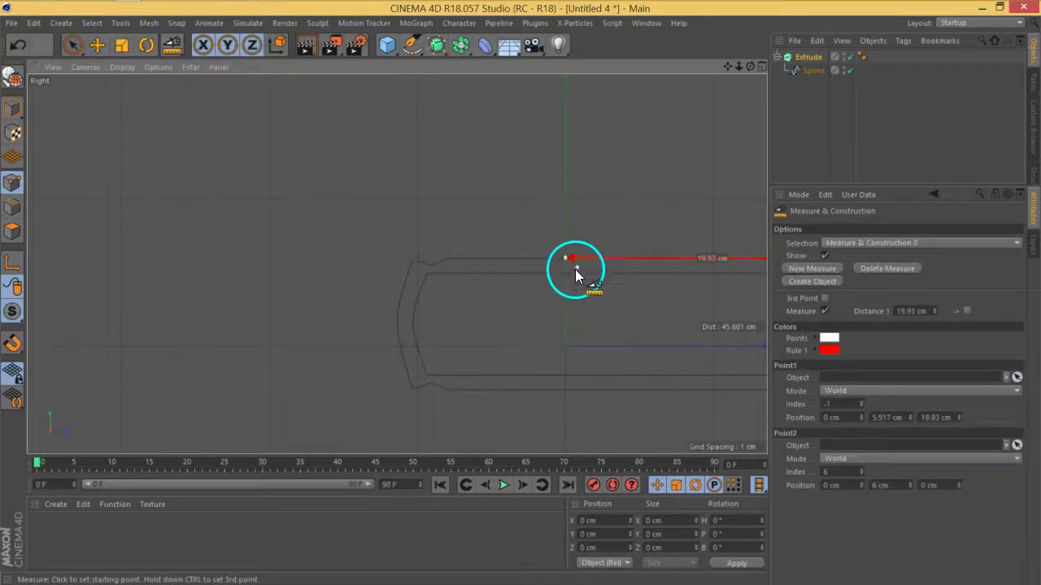
left_click_drag(564, 258, 418, 265)
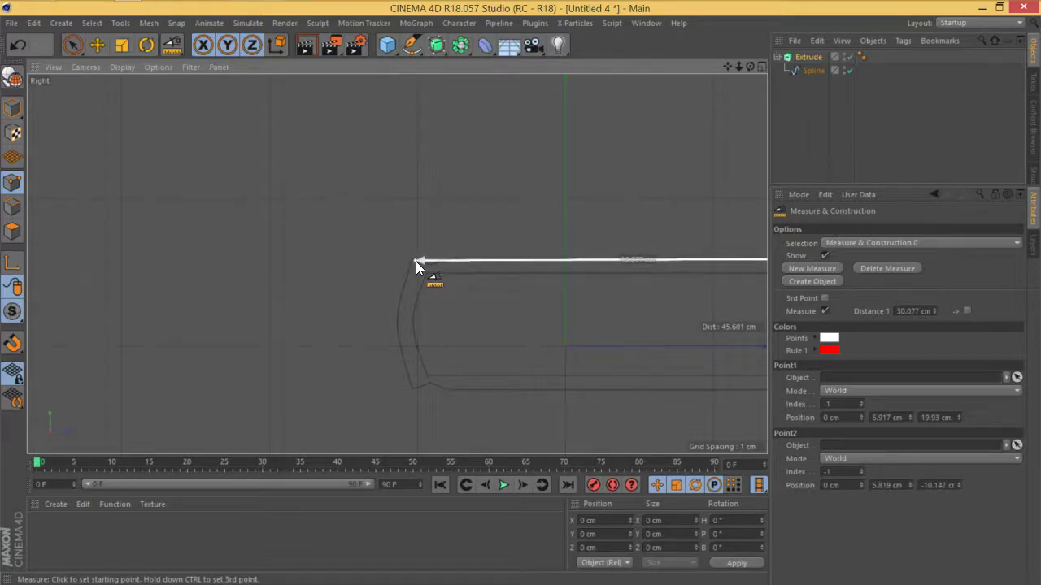
middle_click_drag(599, 301, 374, 292, "alt")
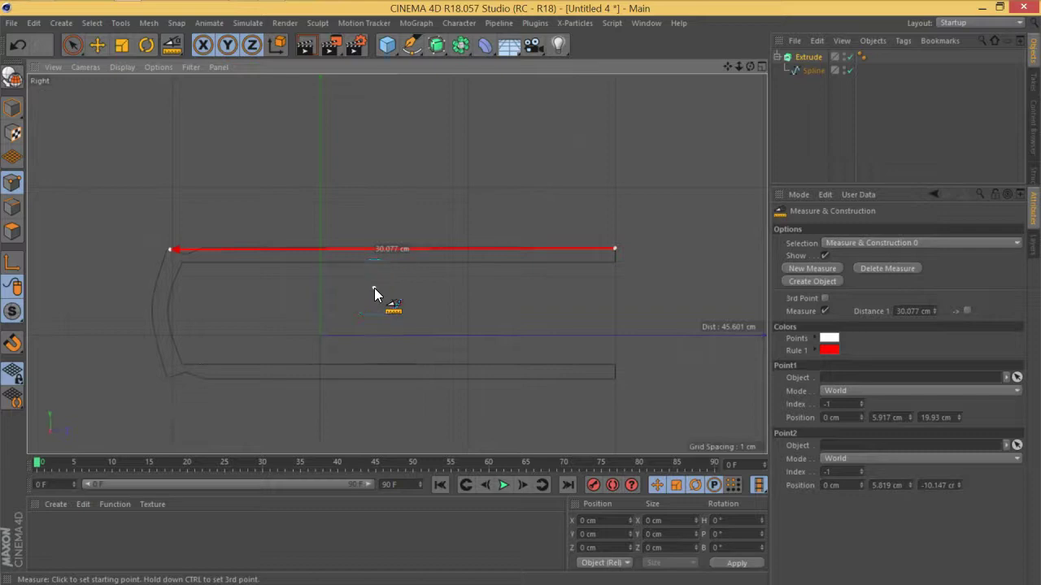
- In the Perspective view, rectangle-select the spline's upper-cover points, lower them to a Y position of about 6.03 cm, and clear the object selection
key("F1")
left_click_drag(353, 260, 569, 203, "alt")
left_click(813, 70)
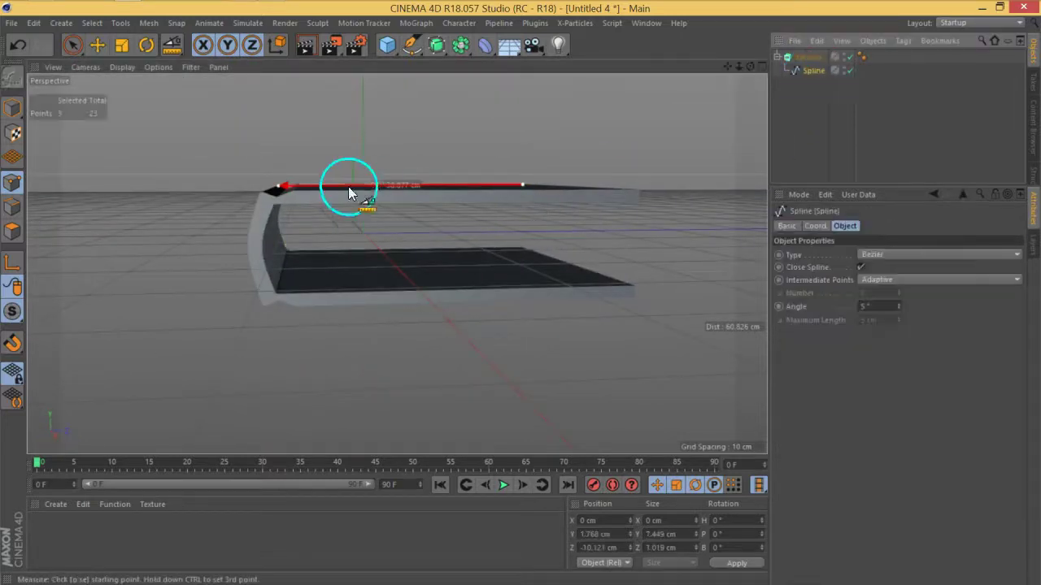
left_click_drag(72, 45, 135, 95)
left_click_drag(317, 209, 288, 209, "alt")
left_click_drag(678, 161, 138, 238)
left_click_drag(371, 151, 383, 139)
left_click_drag(709, 127, 495, 383)
left_click_drag(599, 251, 564, 255)
left_click_drag(565, 214, 513, 204, "alt")
left_click_drag(590, 191, 112, 312)
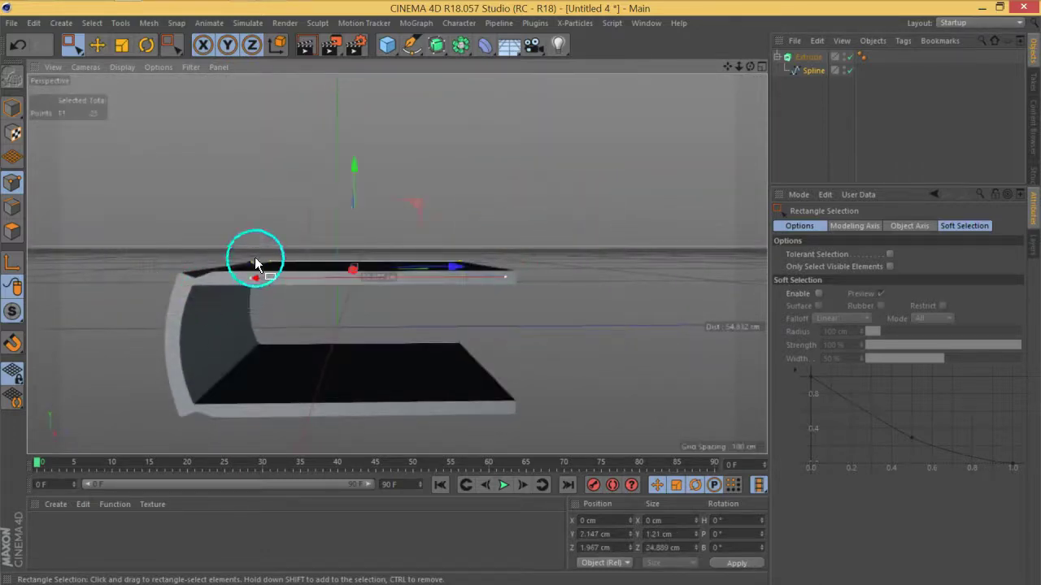
left_click_drag(352, 186, 333, 345)
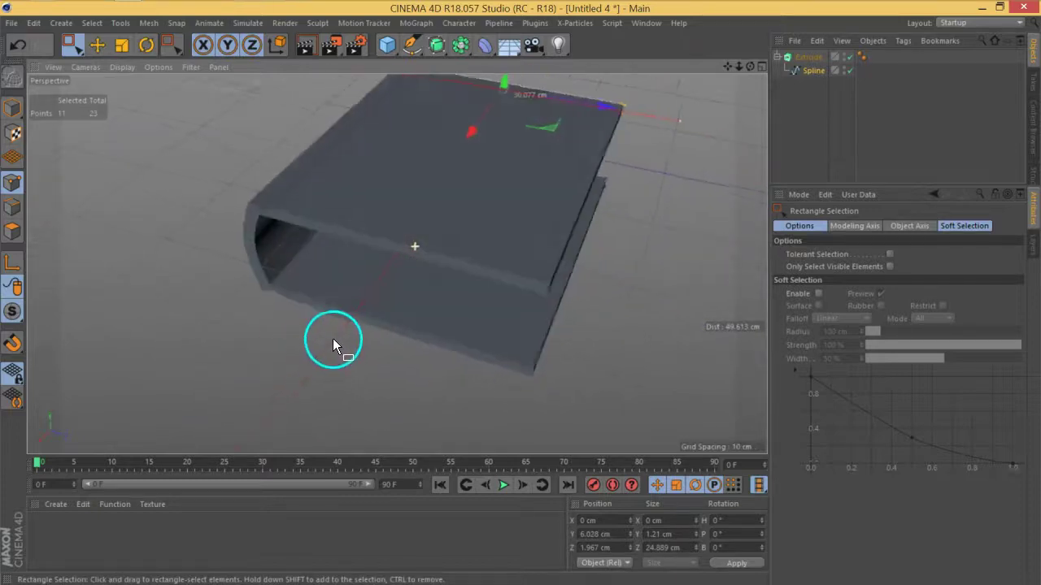
left_click(778, 107)
- Select the profile spline and disable the Extrude generator to expose the points around the upper spine groove
middle_click_drag(619, 177, 566, 215, "alt")
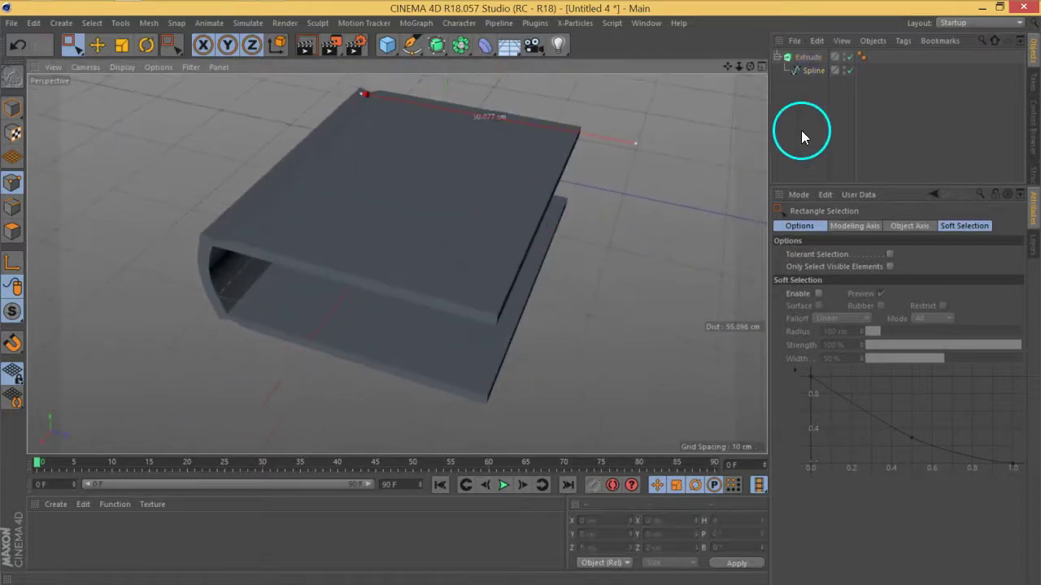
left_click_drag(338, 303, 381, 242, "alt")
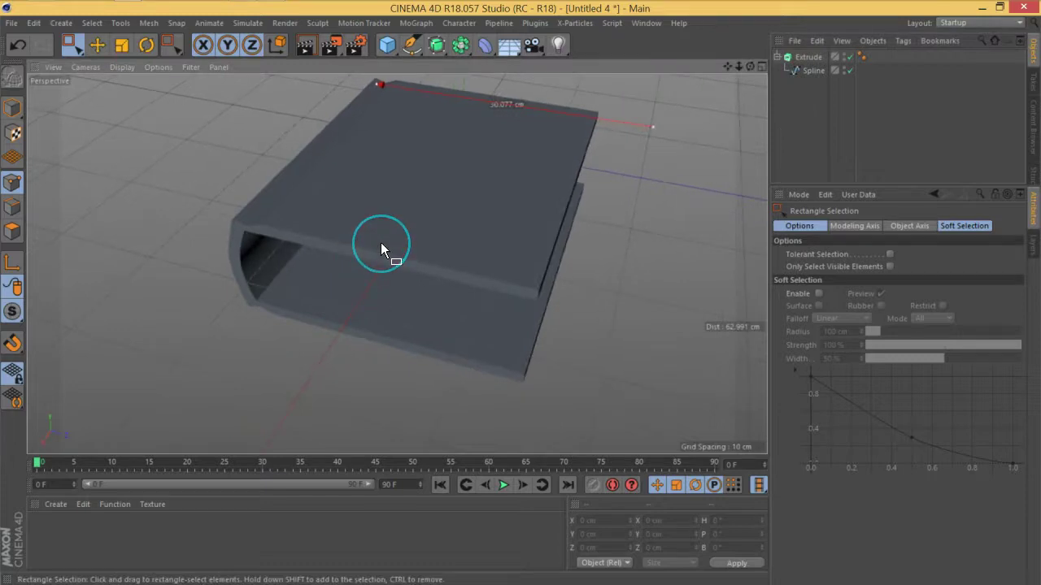
left_click_drag(309, 233, 350, 282, "alt")
scroll(378, 221, "up", 6)
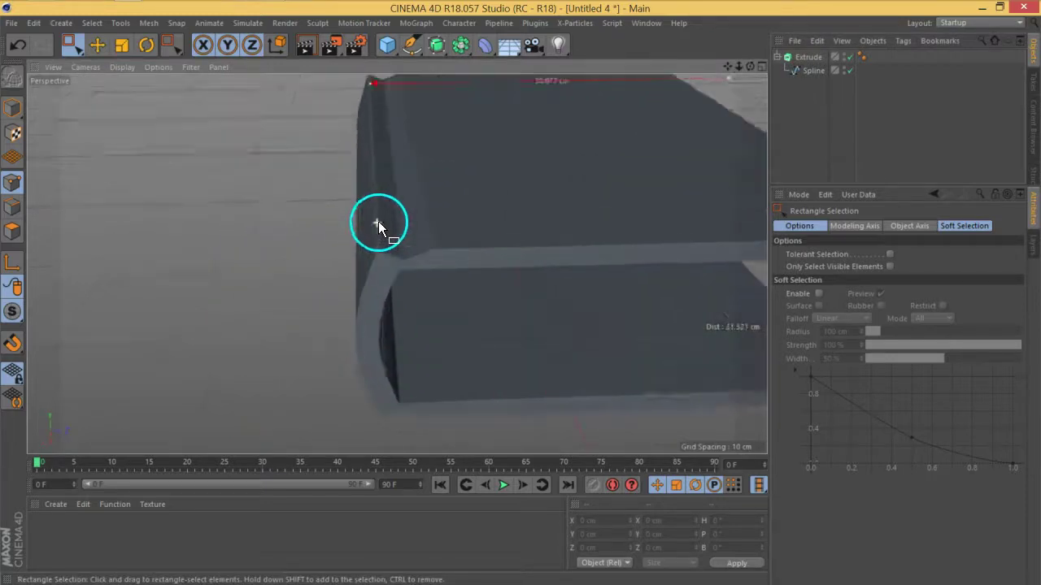
left_click(817, 71)
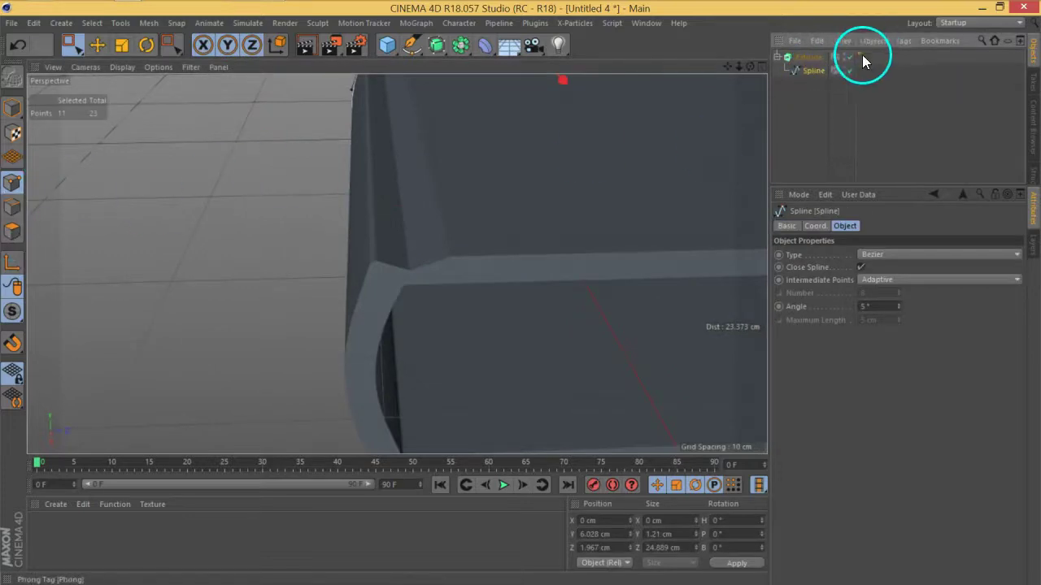
left_click(851, 57)
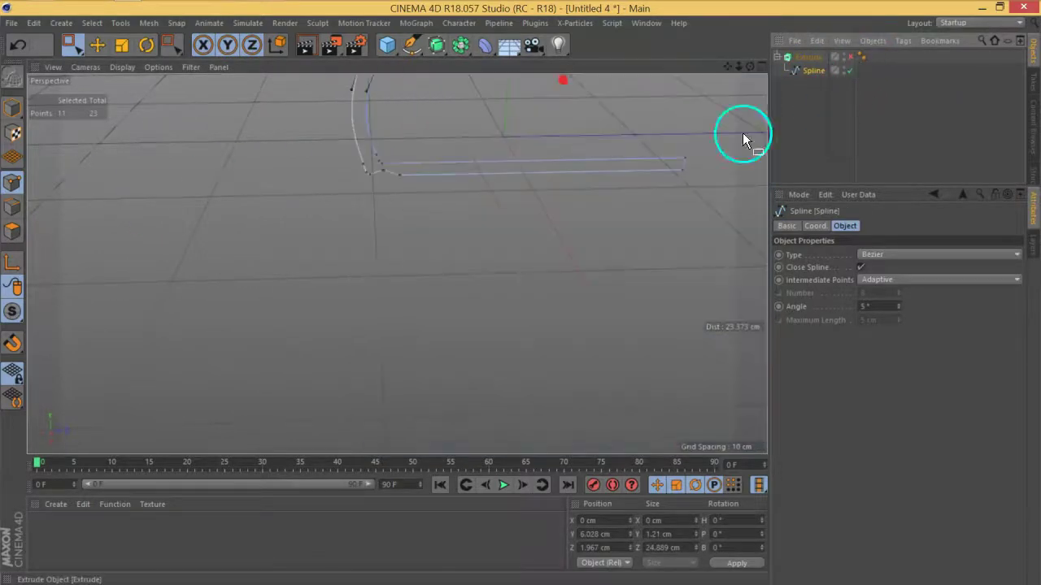
scroll(348, 247, "up", 10)
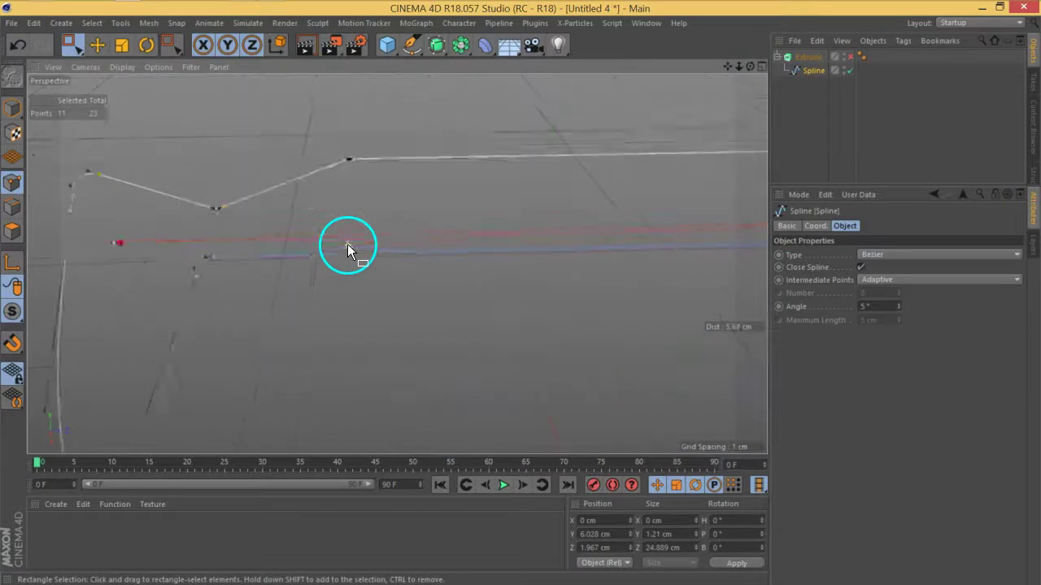
middle_click_drag(297, 257, 454, 261, "alt")
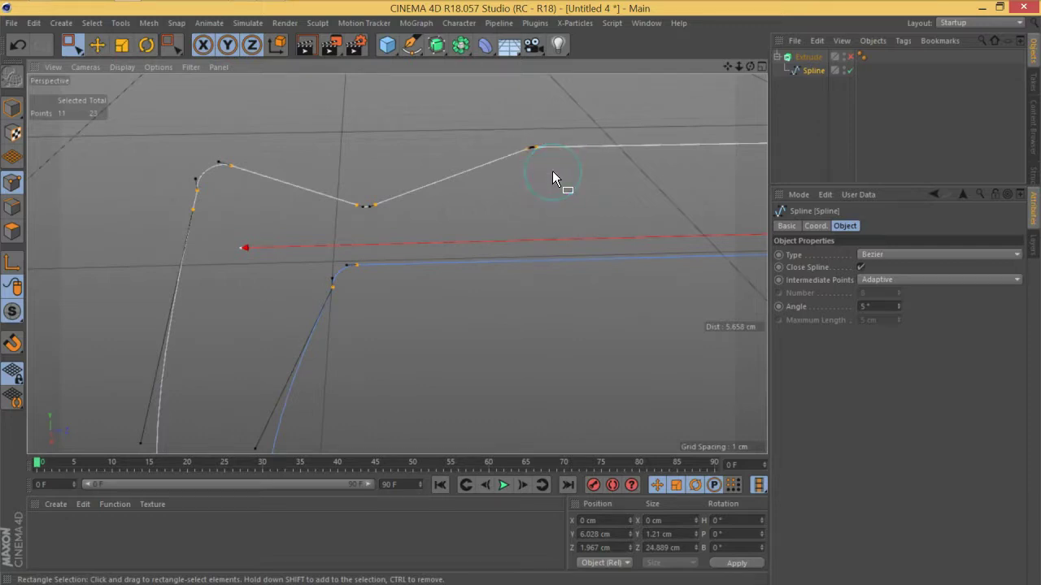
- Re-enable the Extrude generator so the complete extruded book cover shows in the Perspective view
scroll(525, 195, "down", 2)
left_click(850, 58)
scroll(527, 169, "down", 12)
left_click_drag(656, 305, 539, 206, "alt")
- Add a cube primitive and scale it down uniformly to about 14.26 cm per side
left_click(388, 46)
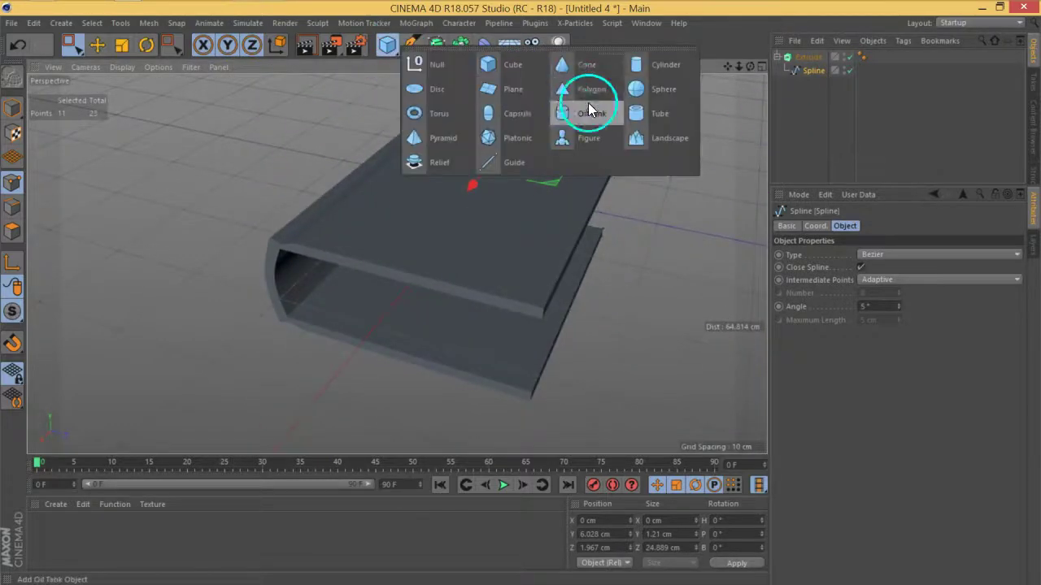
left_click(491, 71)
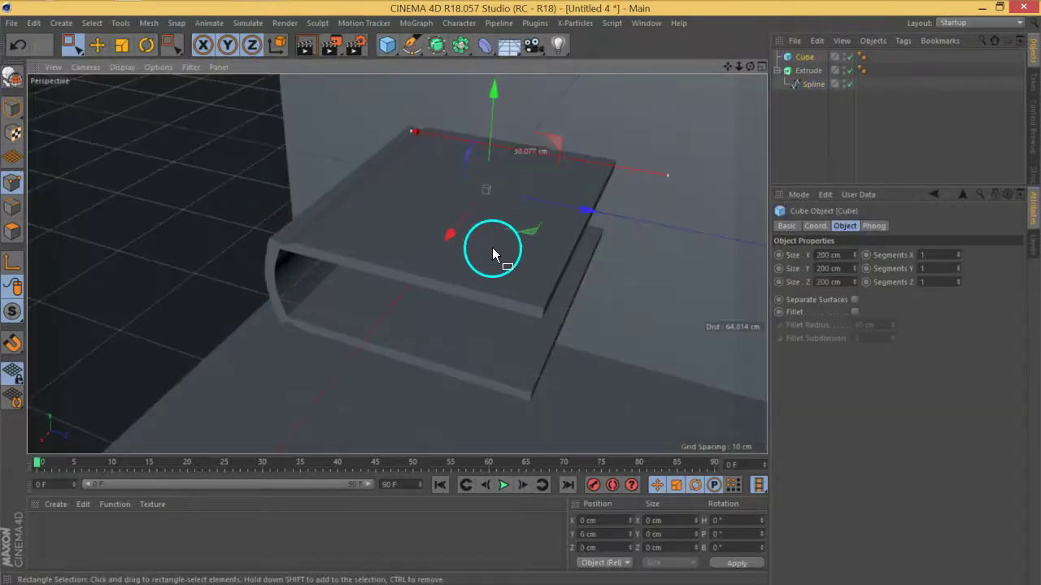
left_click(122, 46)
left_click_drag(664, 140, 325, 334)
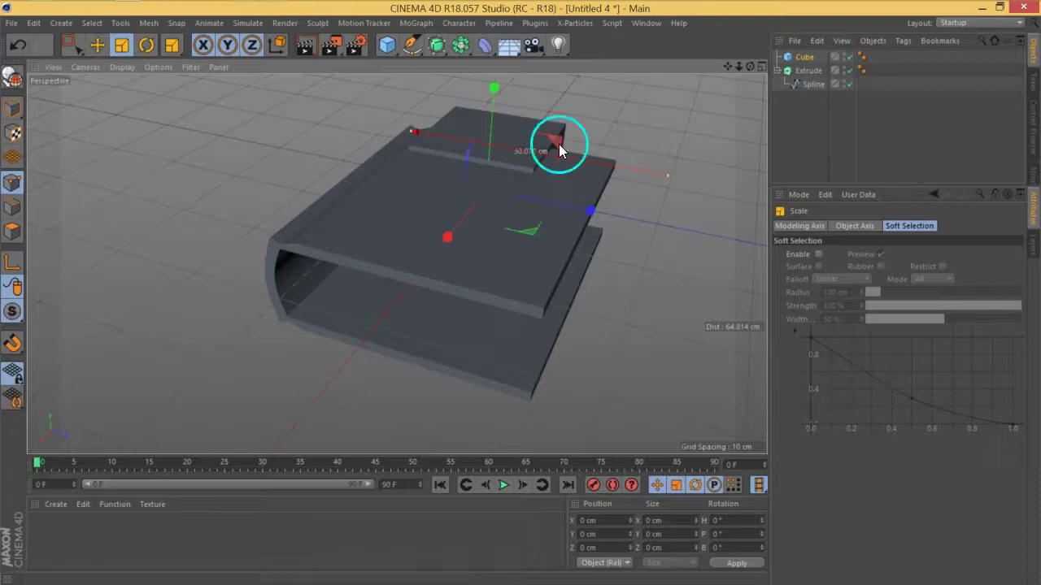
- Nest the cube under the profile spline, compare both objects' coordinates, and return the cube to the top level of the hierarchy
left_click_drag(806, 57, 804, 84)
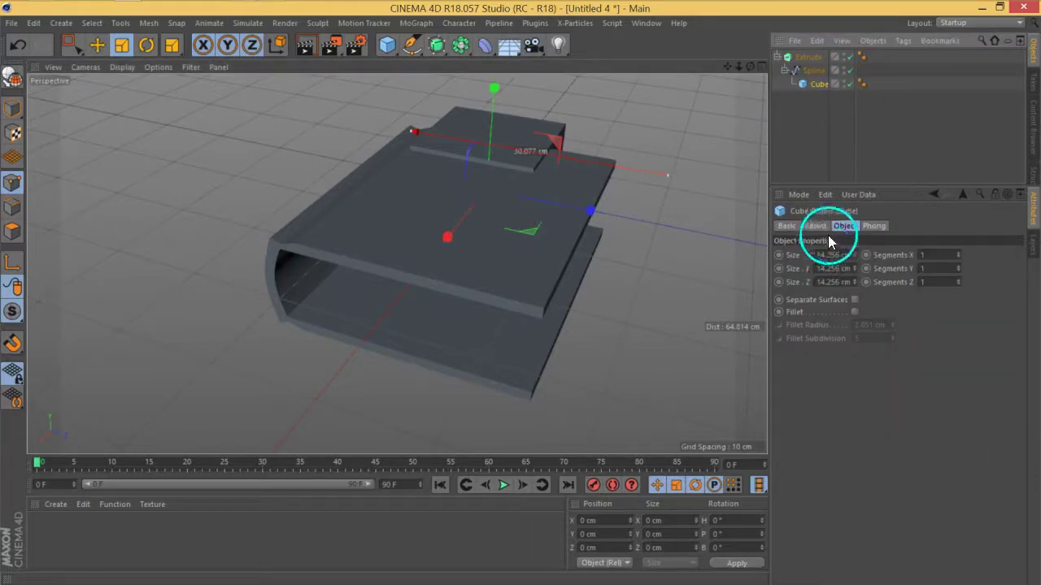
left_click(815, 226)
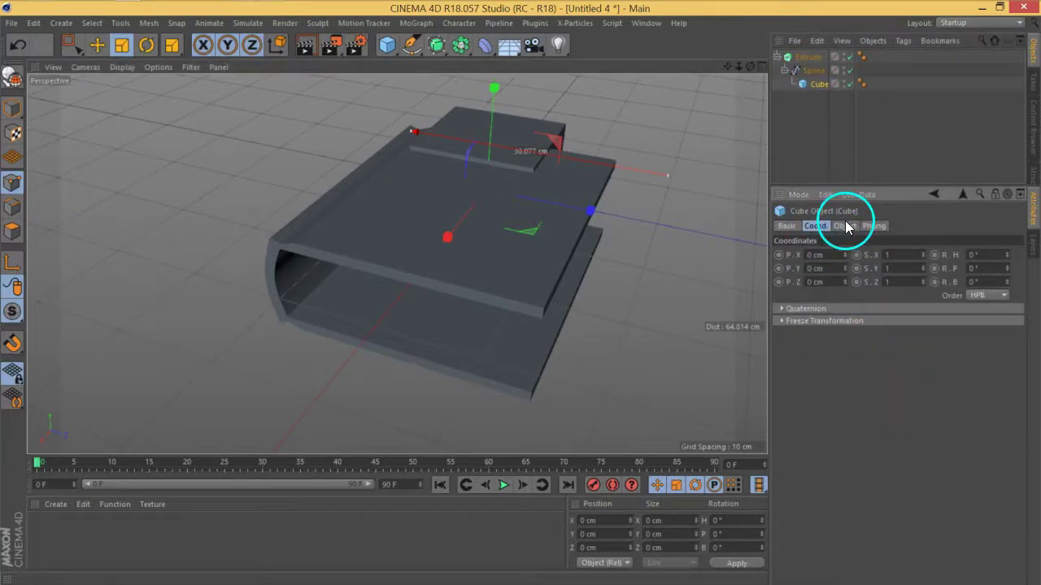
left_click(97, 45)
left_click(818, 100)
left_click(815, 73)
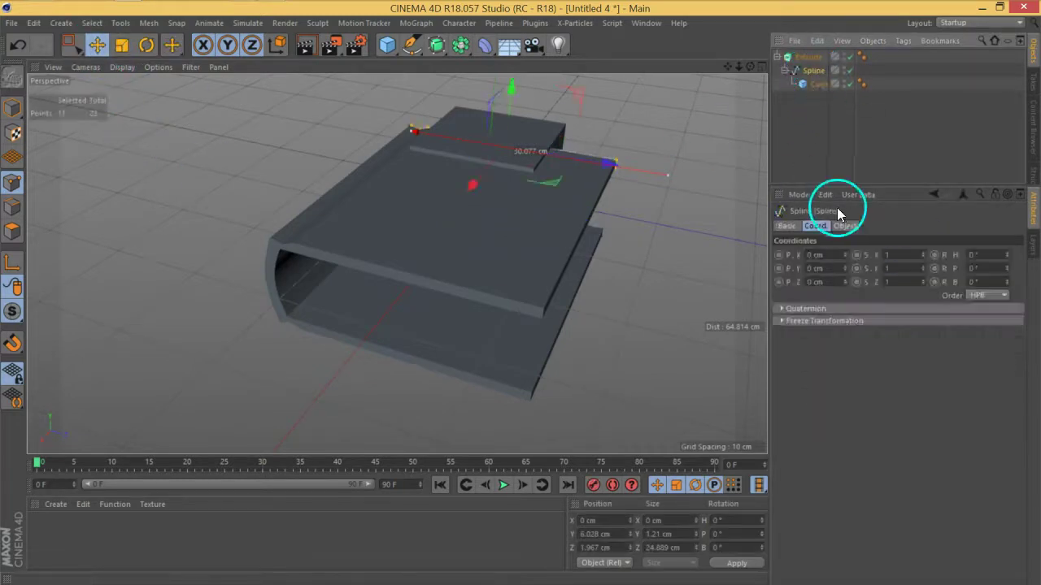
left_click(818, 84)
left_click_drag(615, 190, 561, 244, "alt")
left_click(808, 70)
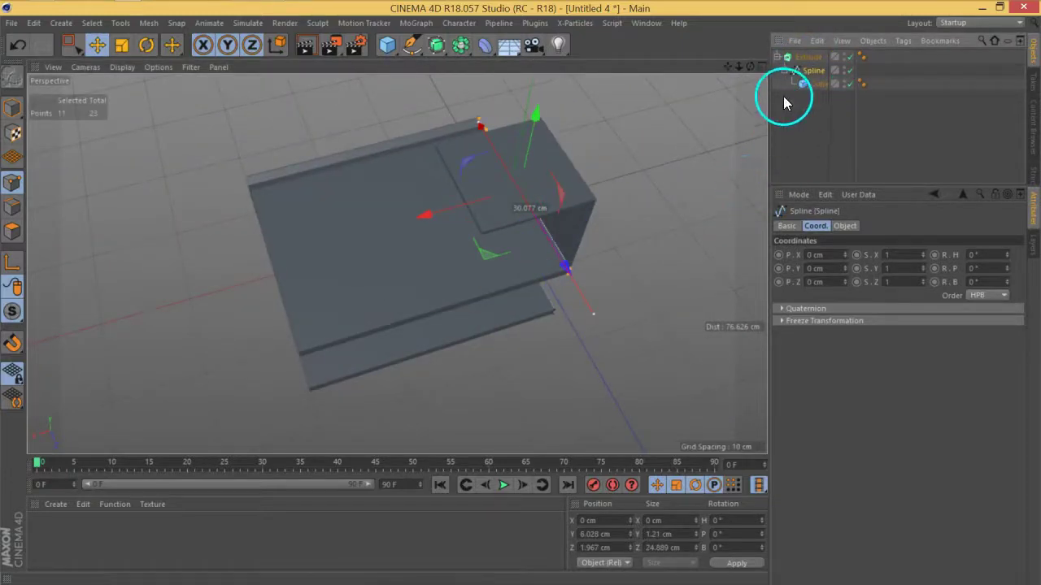
left_click(810, 58)
left_click(805, 84)
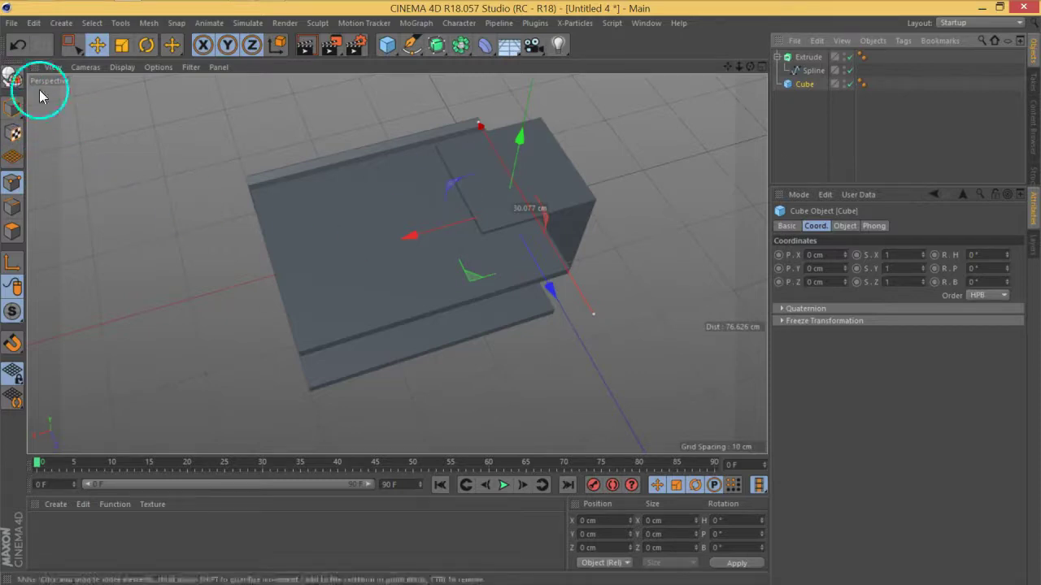
- Make the cube editable and lower its four upper points to a Y position of about -6.94 cm, flattening it into a thin sheet
left_click(12, 77)
left_click(69, 45)
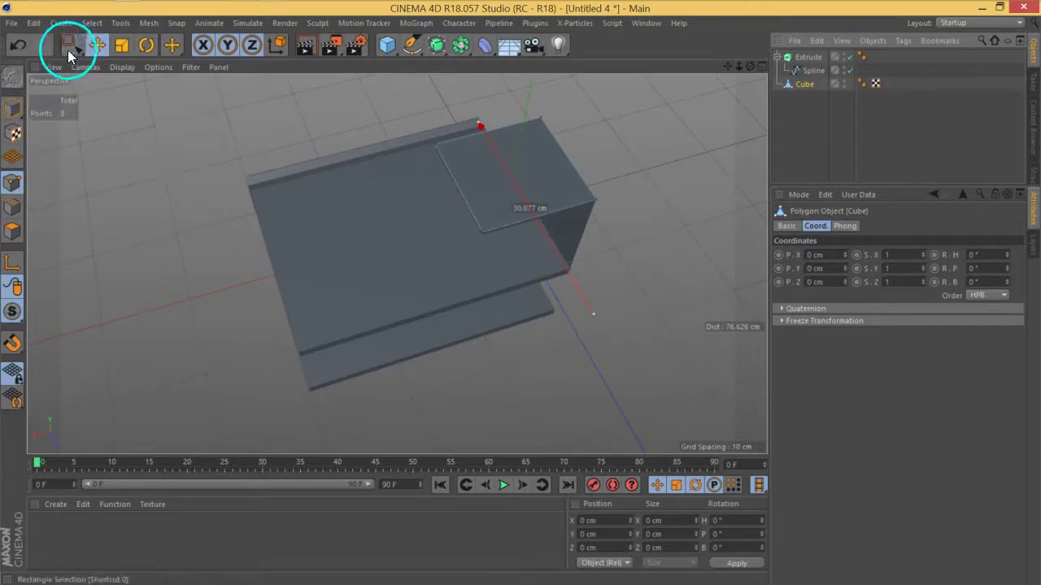
left_click_drag(348, 274, 488, 370, "alt")
left_click_drag(614, 375, 577, 304, "alt")
left_click_drag(610, 248, 301, 295)
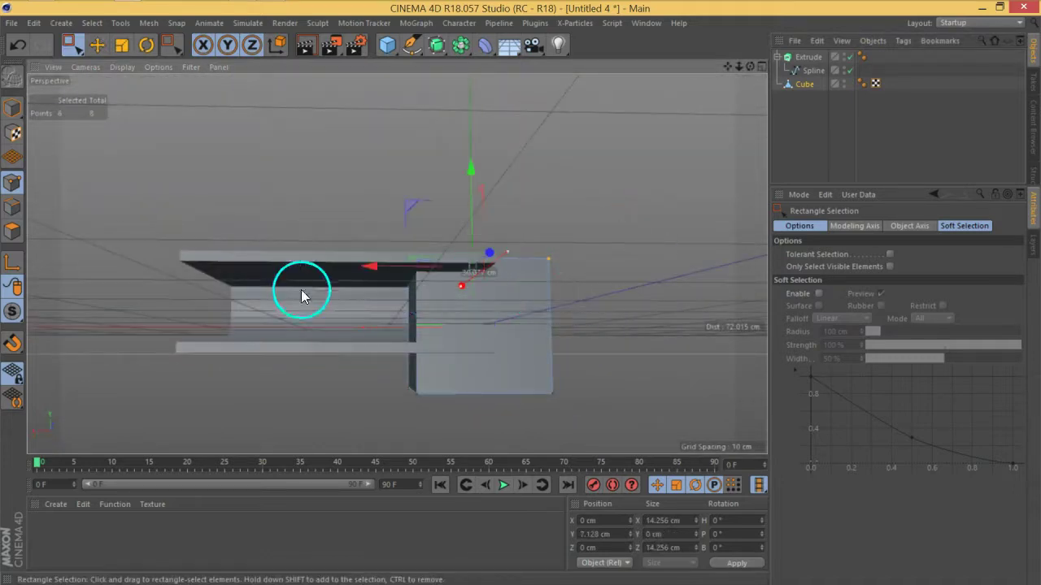
left_click_drag(472, 181, 459, 305)
left_click_drag(367, 409, 496, 360, "alt")
left_click_drag(505, 245, 505, 248)
left_click_drag(210, 330, 277, 332, "alt")
right_click_drag(278, 337, 96, 271, "alt")
- Select all edges of the thin sheet and bevel them with a small offset of about 0.03 cm
left_click(13, 207)
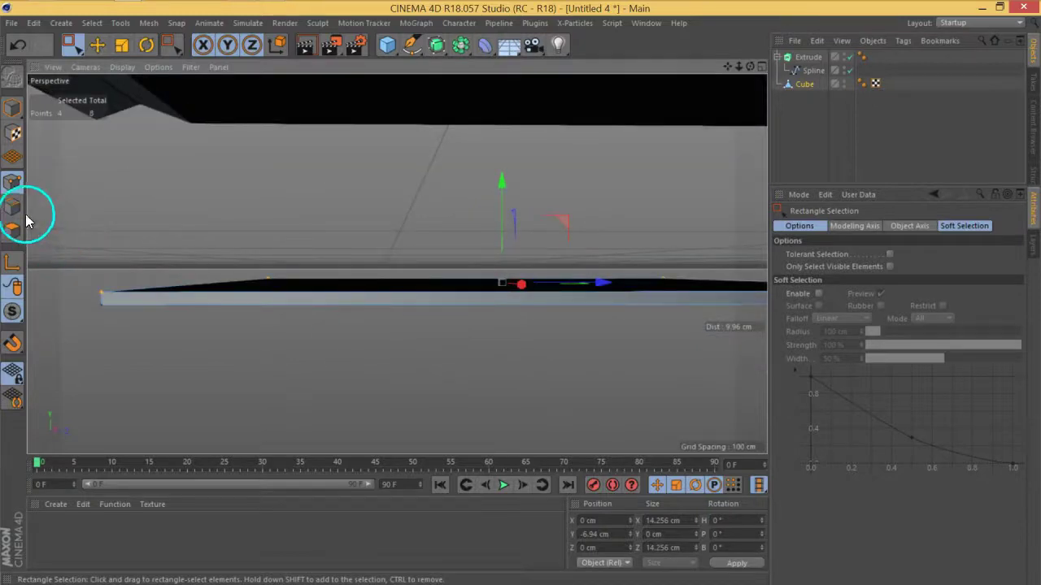
left_click_drag(319, 281, 319, 338)
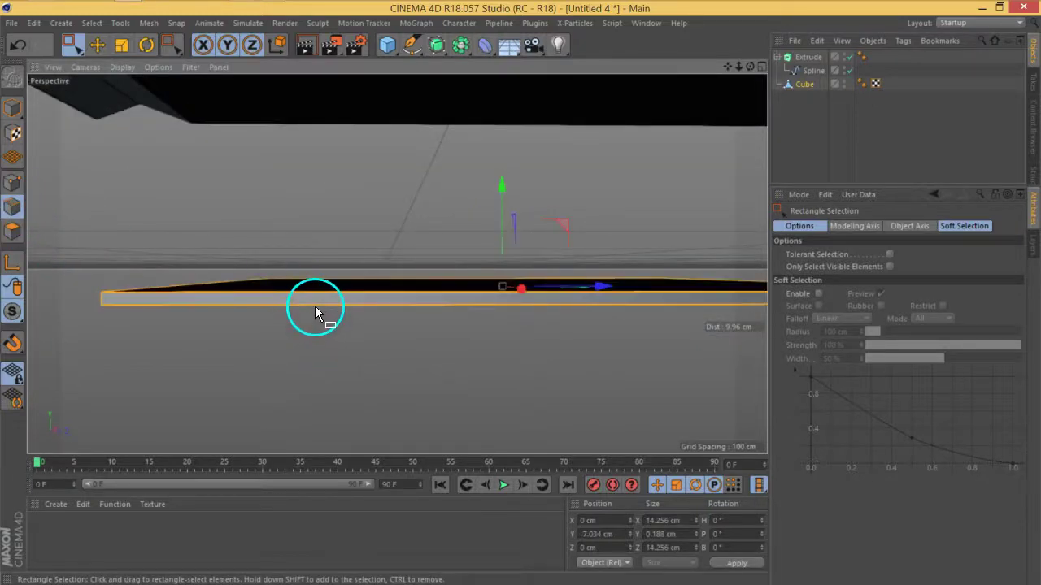
right_click(315, 313)
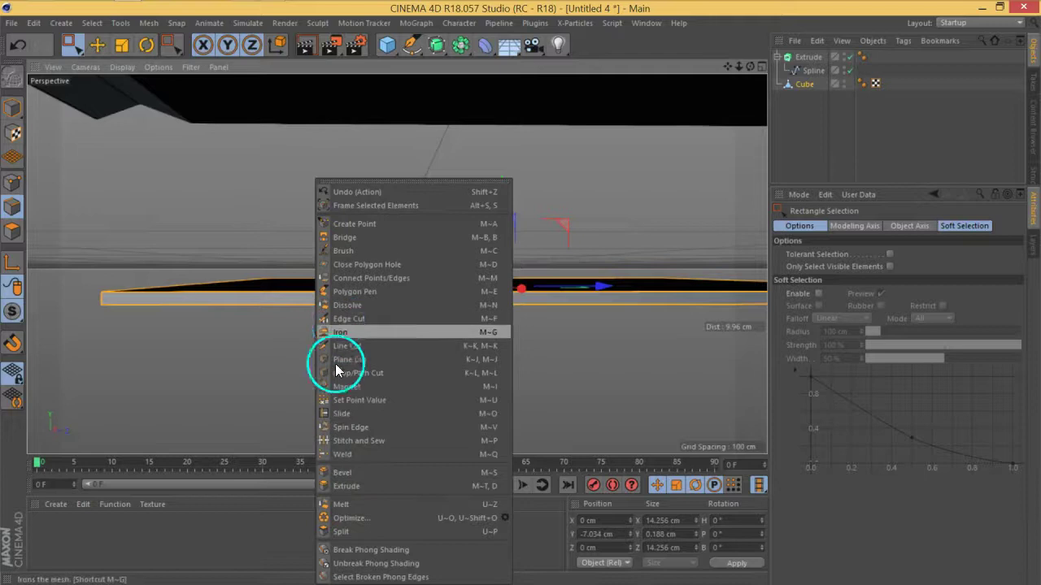
left_click(348, 474)
left_click_drag(379, 325, 379, 299, "alt")
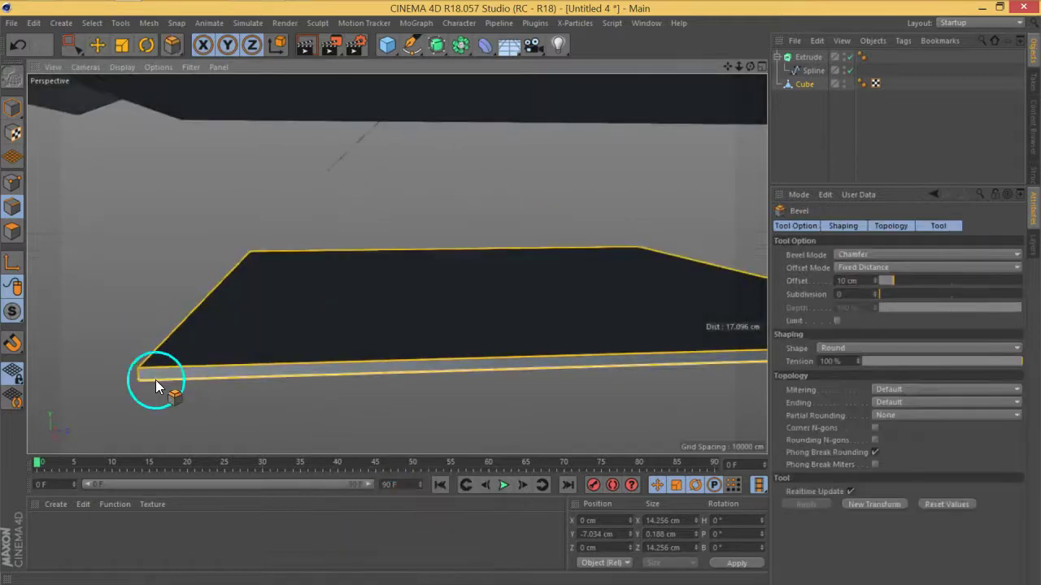
scroll(155, 378, "up", 4)
left_click_drag(187, 347, 191, 346)
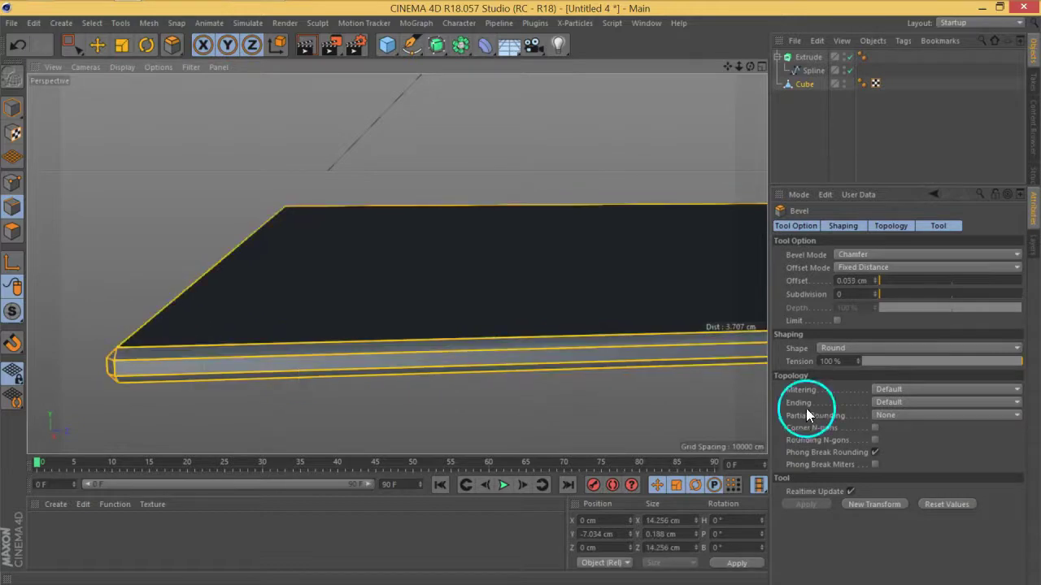
- Set the bevel's subdivision to 5 to round the sheet's edges, and clear the object selection
left_click(874, 291)
left_click(874, 291)
left_click(874, 291)
left_click(874, 291)
left_click(874, 291)
left_click(732, 180)
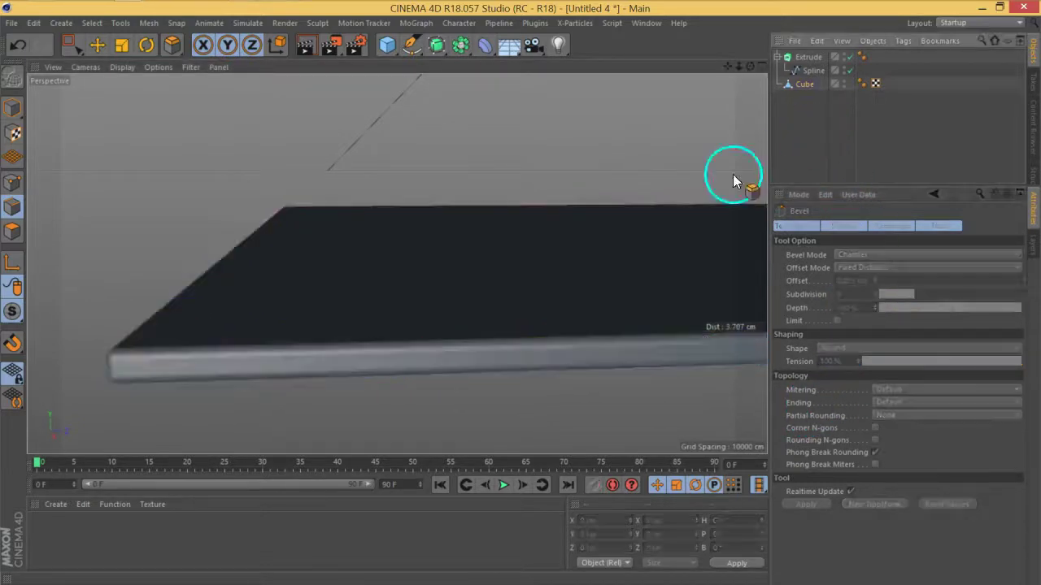
- Select the flattened cube in Model mode and center its axis on its geometry
scroll(414, 284, "down", 10)
scroll(489, 296, "down", 1)
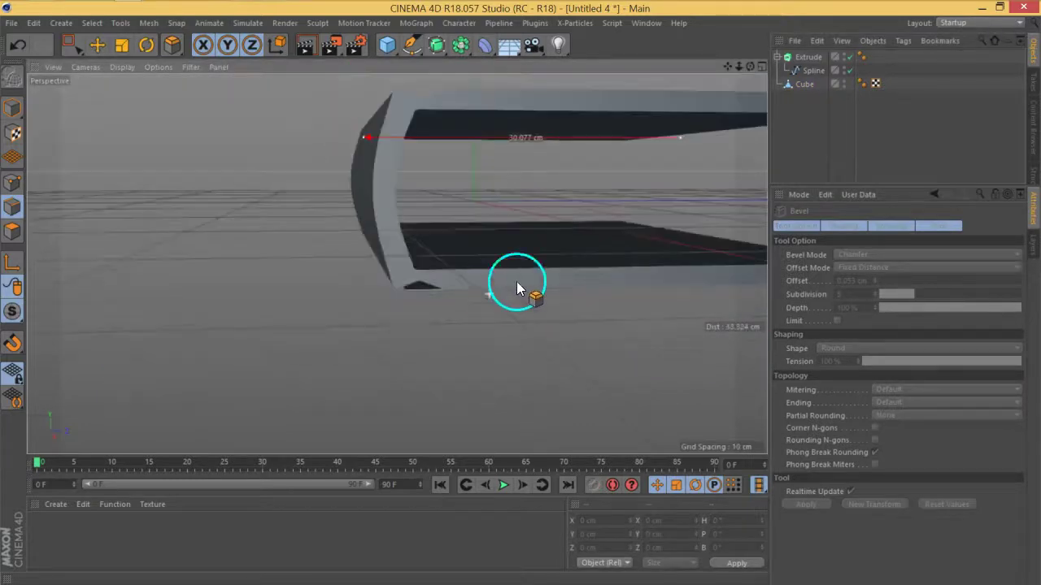
middle_click_drag(516, 282, 504, 284, "alt")
left_click(97, 45)
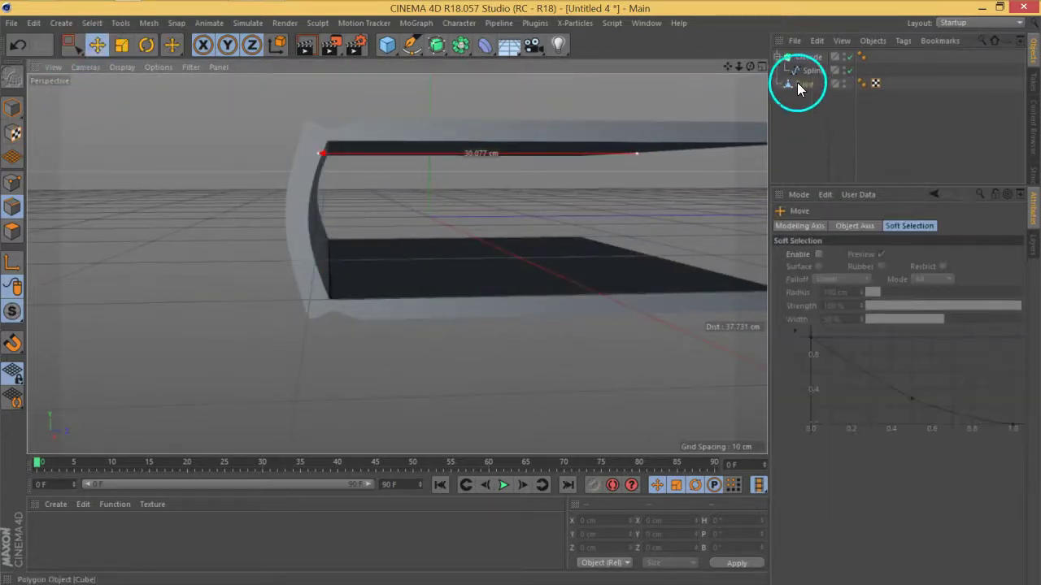
left_click(804, 84)
left_click(433, 216)
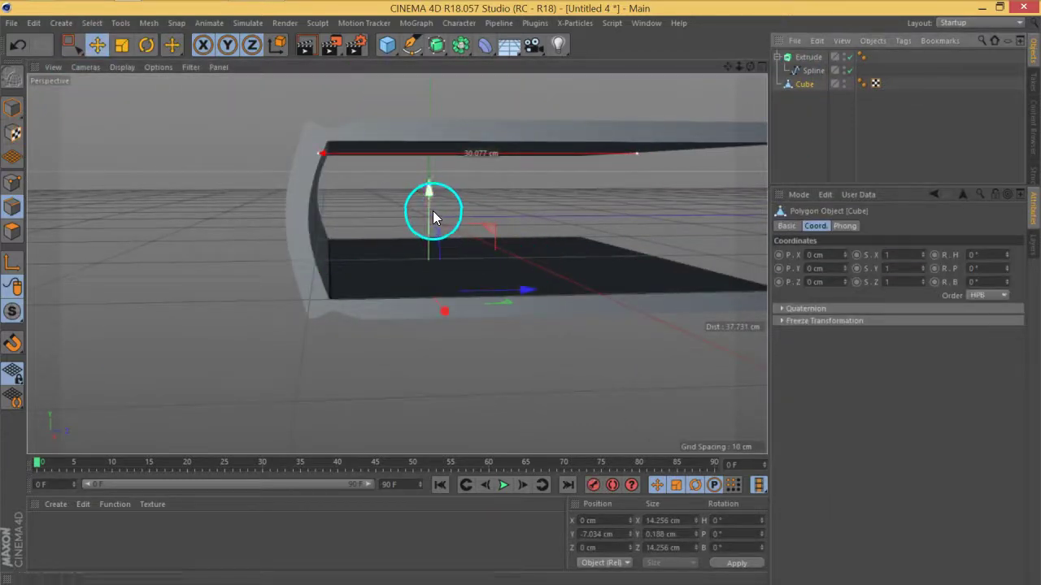
left_click(9, 118)
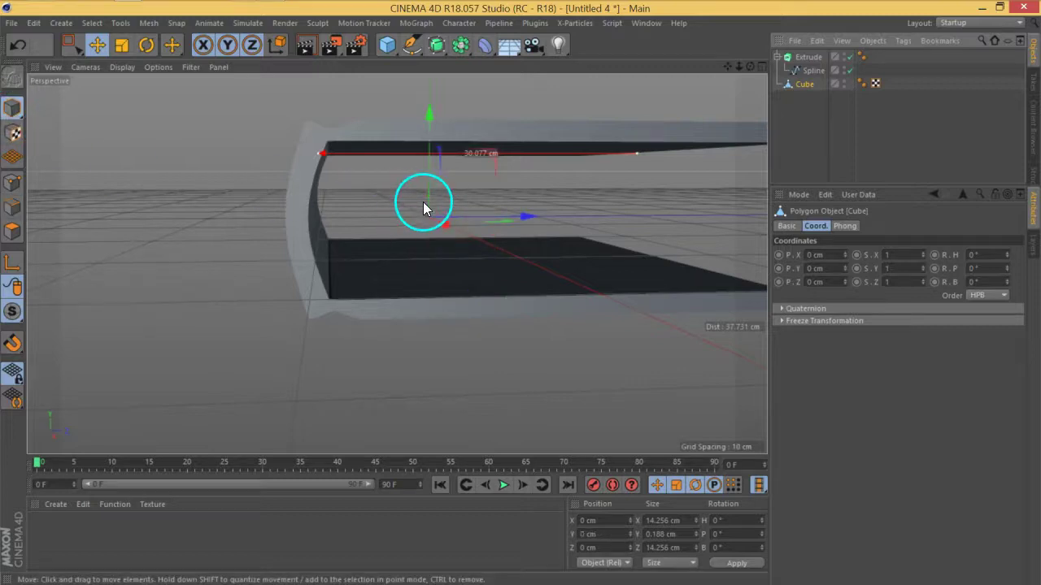
left_click(140, 25)
mouse_move(203, 144)
left_click(243, 146)
- Raise the sheet and, in the Right view, rest it on the lower cover's inner face at a Y position of about -1.85 cm
left_click_drag(435, 209, 432, 152)
key("F3")
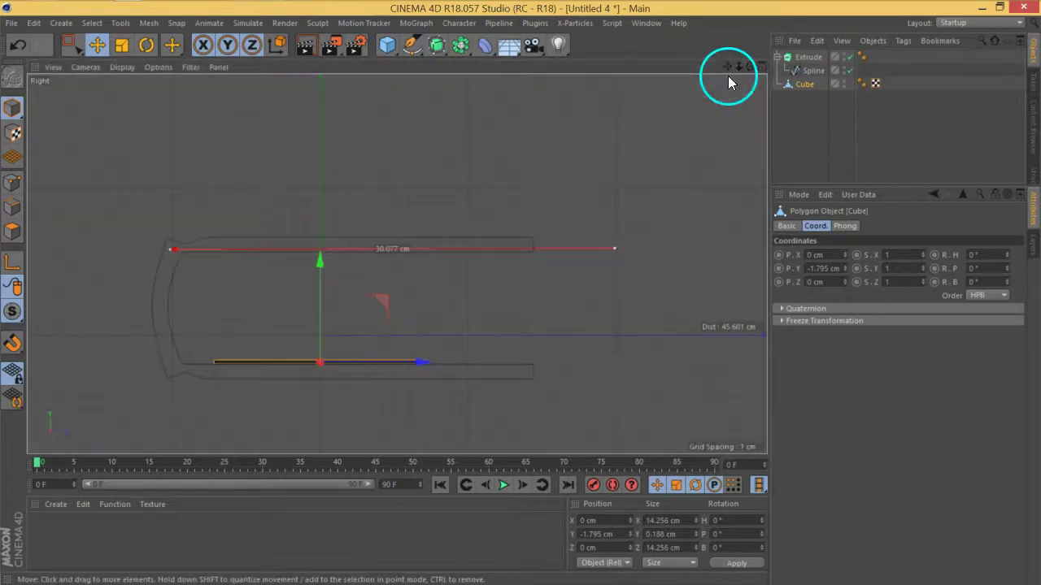
left_click_drag(318, 322, 325, 315)
scroll(287, 386, "up", 8)
middle_click_drag(466, 352, 699, 336, "alt")
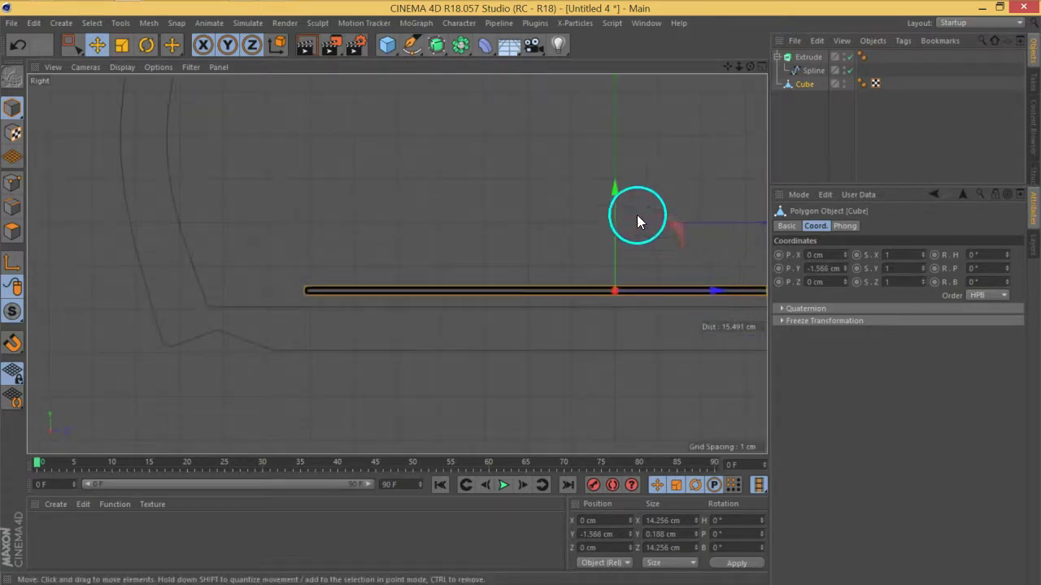
left_click_drag(613, 207, 614, 219)
scroll(572, 255, "down", 4)
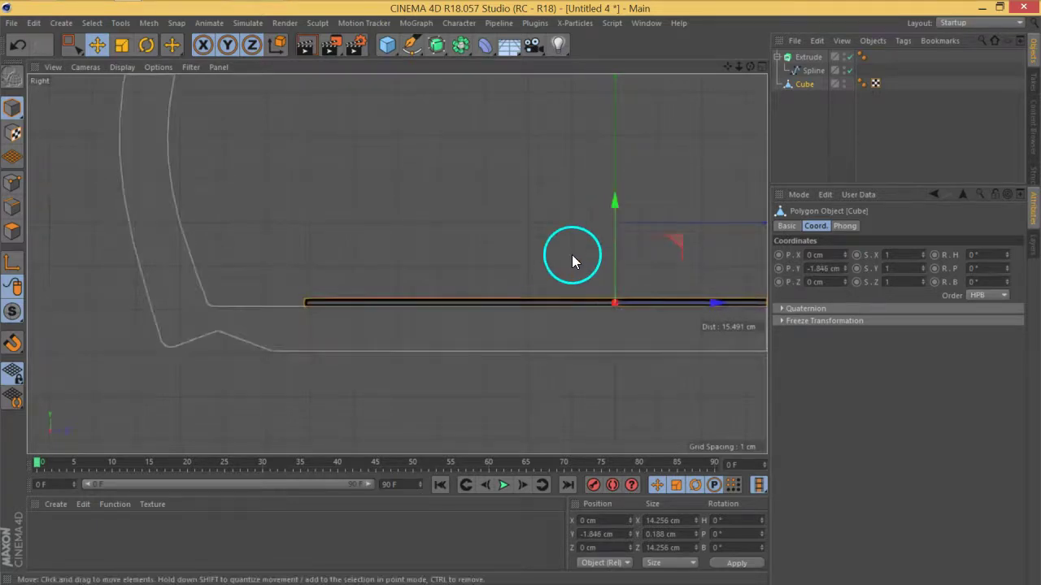
middle_click_drag(574, 282, 486, 310, "alt")
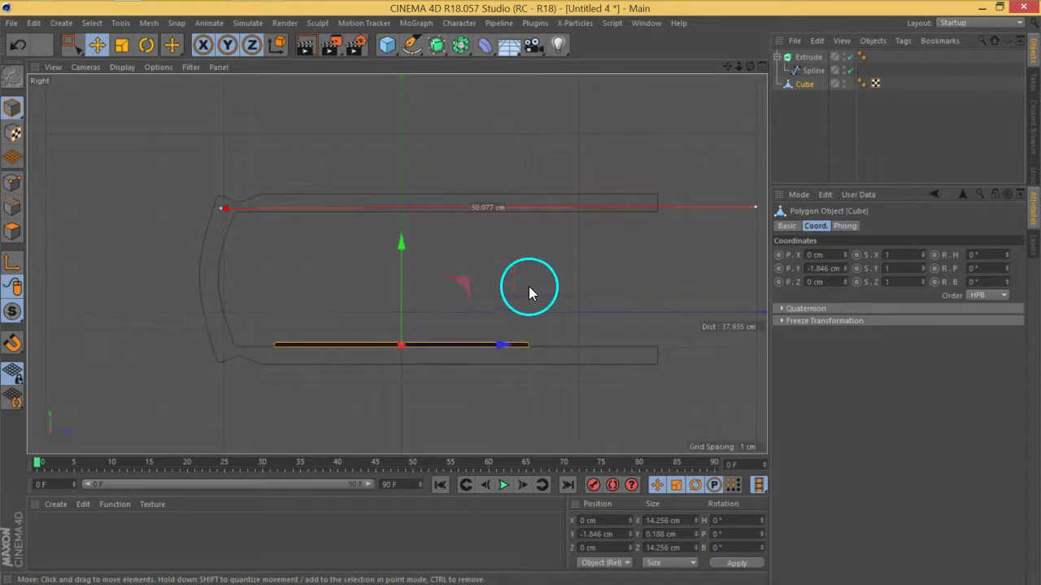
- Delete the upper cover's width measurement with Measure & Construction and return to Rectangle Selection
left_click_drag(166, 46, 228, 163)
left_click(890, 269)
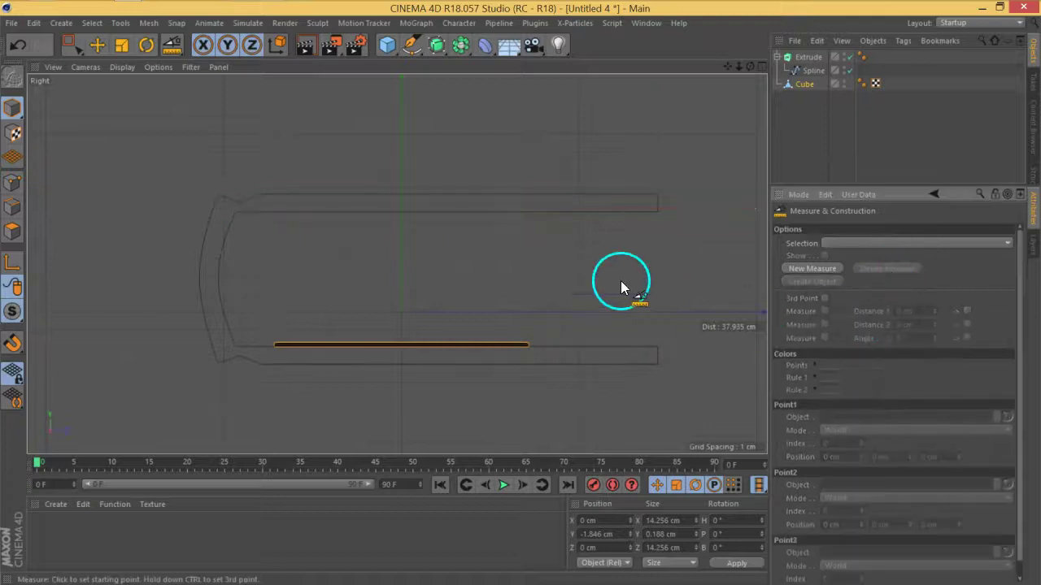
left_click(75, 47)
scroll(500, 324, "up", 2)
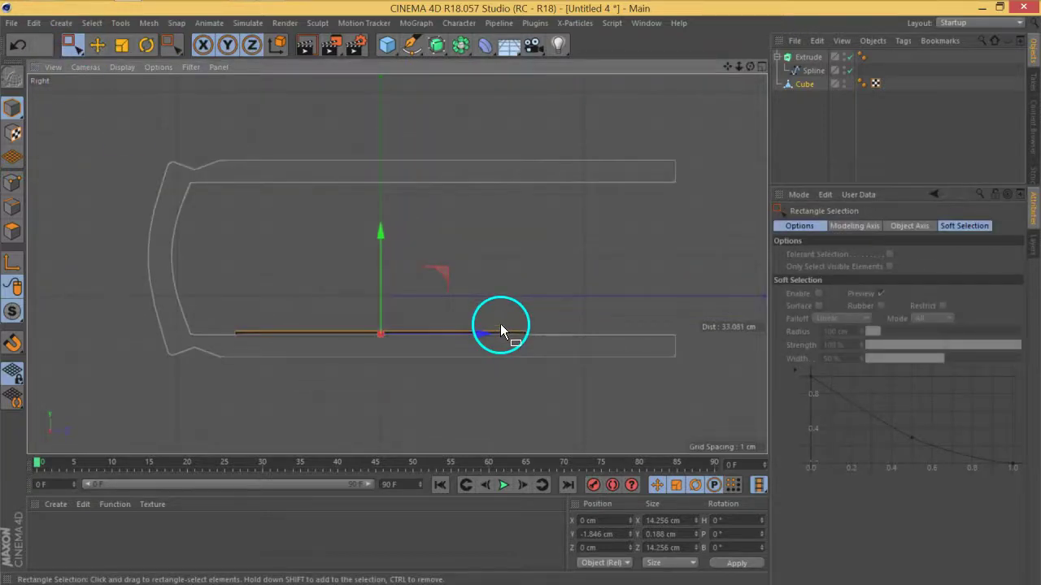
- In the Top view, move the sheet over the book cover to about X 14.49 cm and Z -0.62 cm
key("F2")
scroll(442, 265, "up", 8)
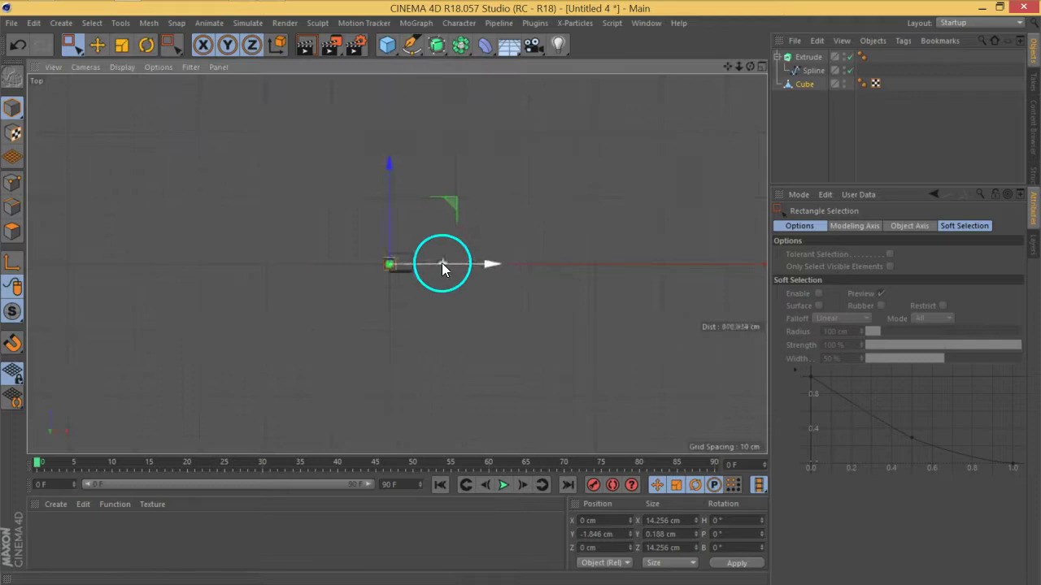
right_click_drag(205, 278, 276, 221, "alt")
left_click_drag(279, 216, 404, 218)
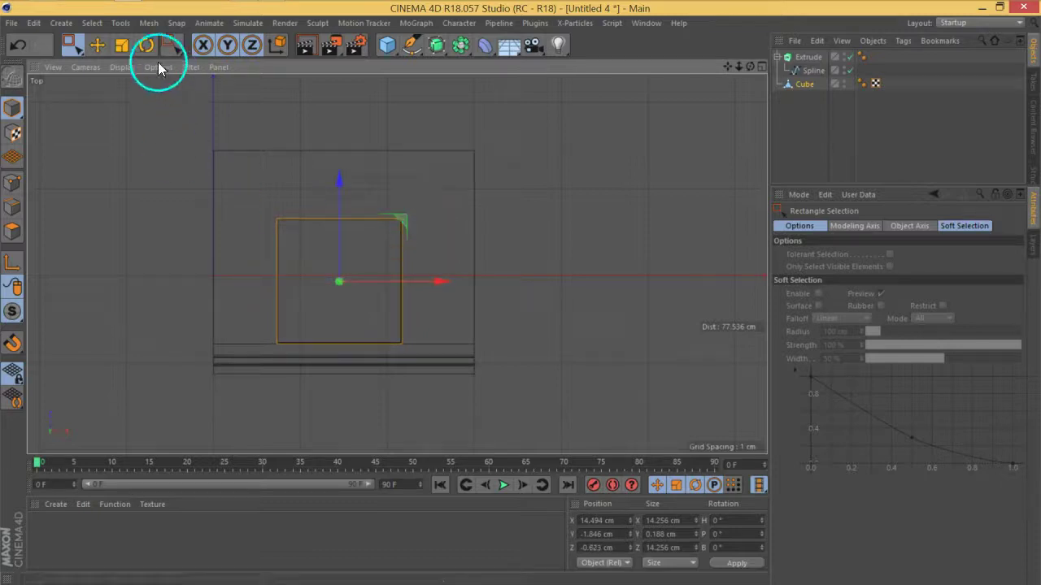
- Scale the sheet to about 28.87 cm along X and 20.46 cm along Z
left_click(121, 46)
left_click_drag(442, 281, 548, 282)
left_click_drag(339, 176, 348, 141)
- Shift the sheet to a Z position of about 1.56 cm and enlarge it to about 29.68 by 22.22 cm
left_click(97, 45)
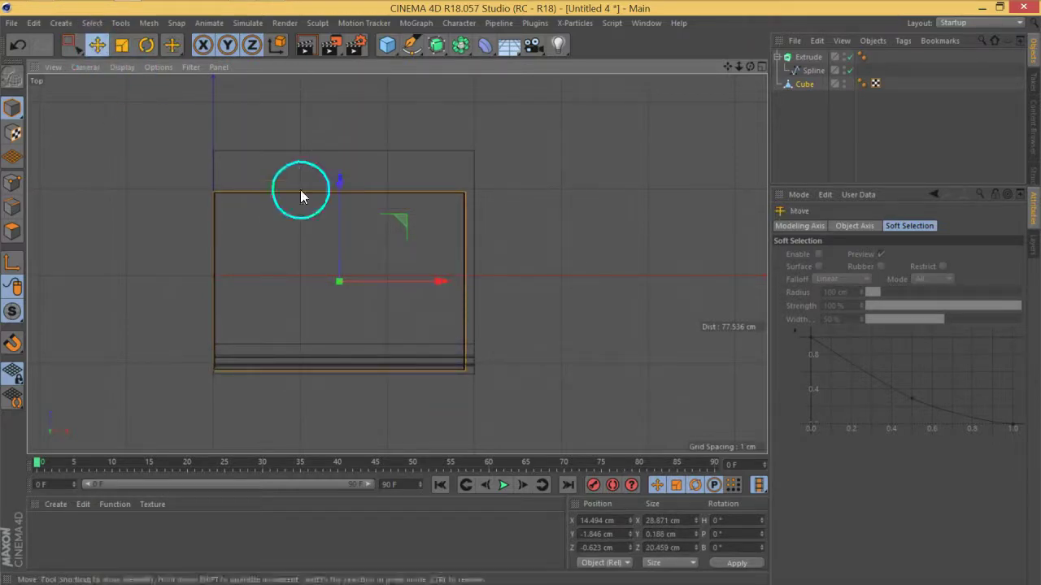
left_click_drag(341, 203, 344, 168)
left_click(122, 44)
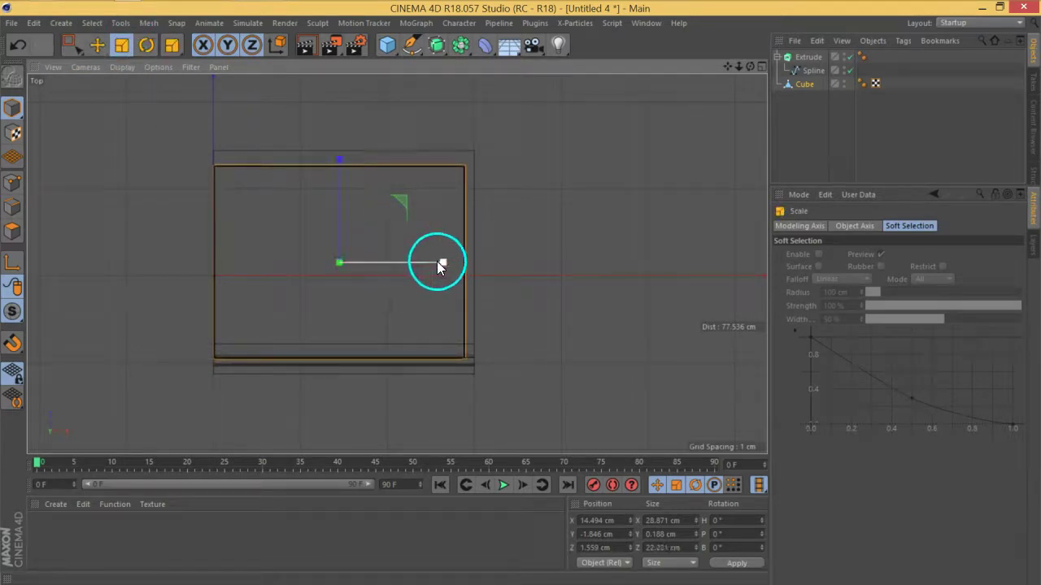
left_click_drag(438, 261, 440, 262)
- Move the sheet within the cover outline to about X 14.96 cm and Z 2.49 cm
left_click(97, 45)
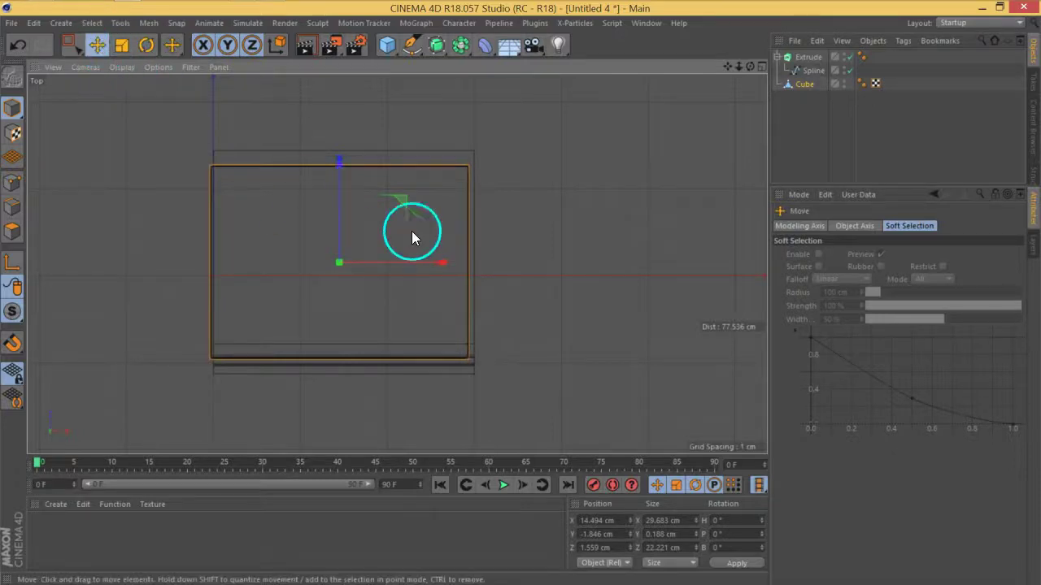
left_click_drag(345, 191, 345, 181)
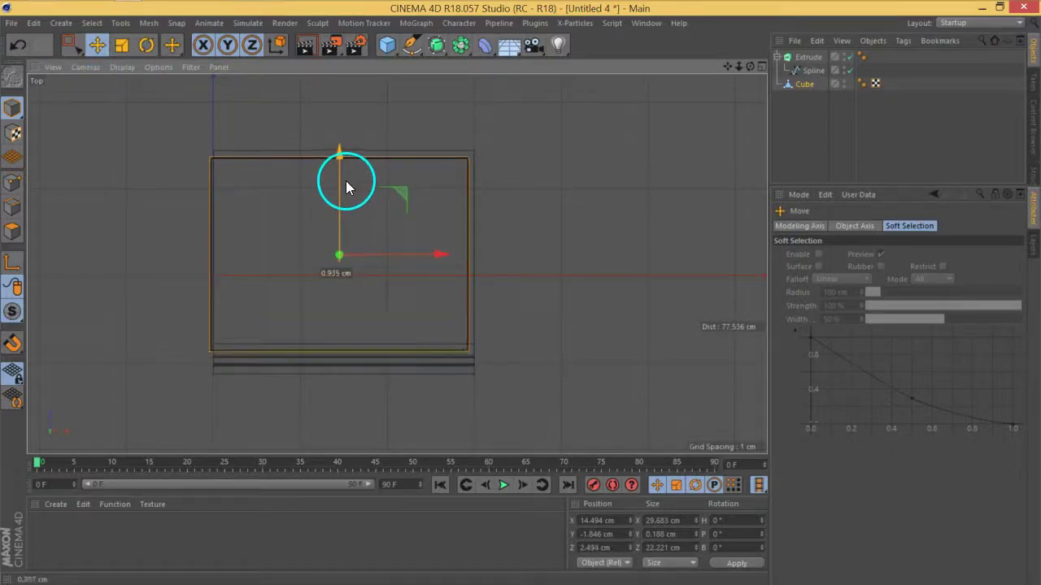
left_click_drag(427, 253, 429, 253)
- In the Perspective view, scale the sheet along Z to about 23.69 cm so it extends toward the spine
key("F1")
left_click_drag(428, 298, 298, 341, "alt")
scroll(298, 343, "up", 3)
middle_click_drag(298, 340, 312, 337, "alt")
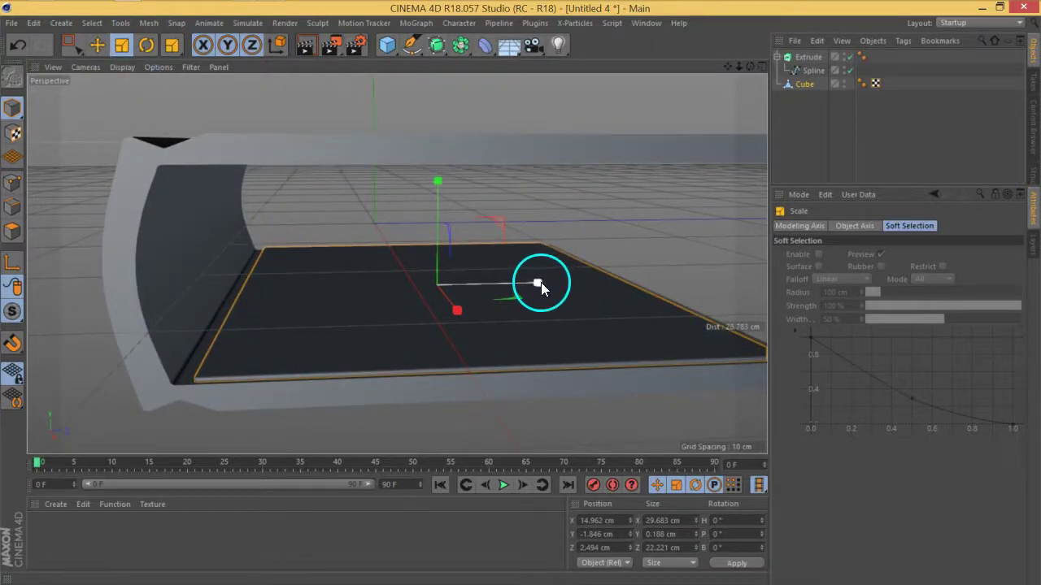
left_click_drag(541, 283, 528, 305)
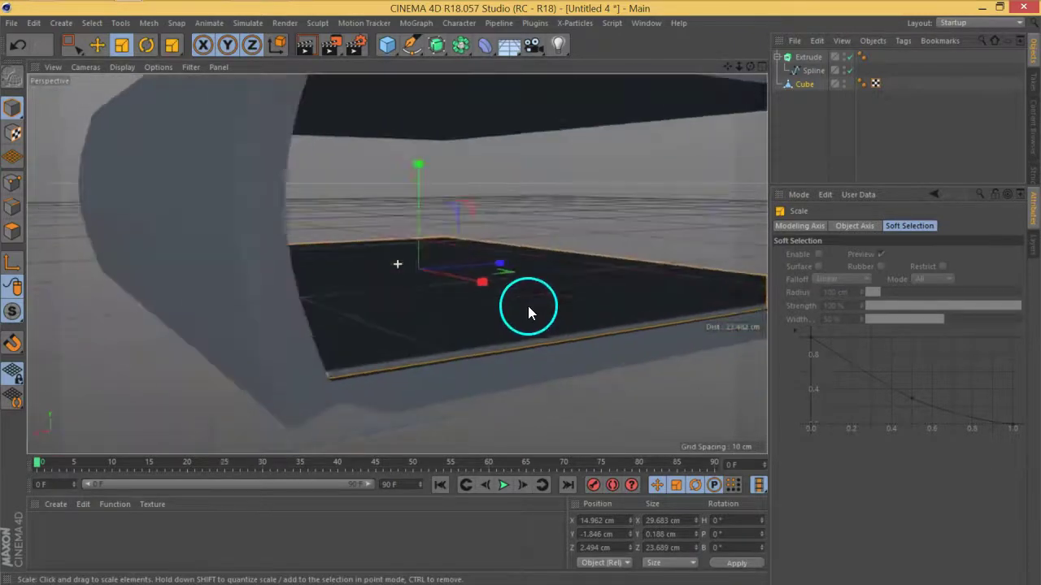
left_click_drag(455, 301, 394, 294, "alt")
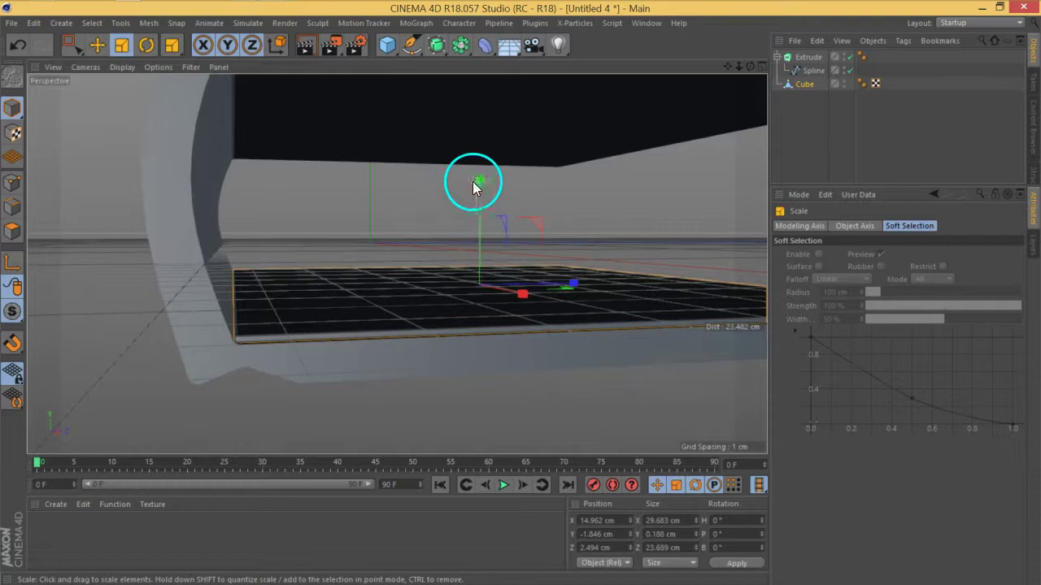
- Scale the page sheet's thickness along Y to about 0.15 cm
left_click_drag(479, 182, 362, 269)
- Enable Create Single Object in the cover extrusion's caps and convert the extrusion into an editable polygon object
left_click(805, 57)
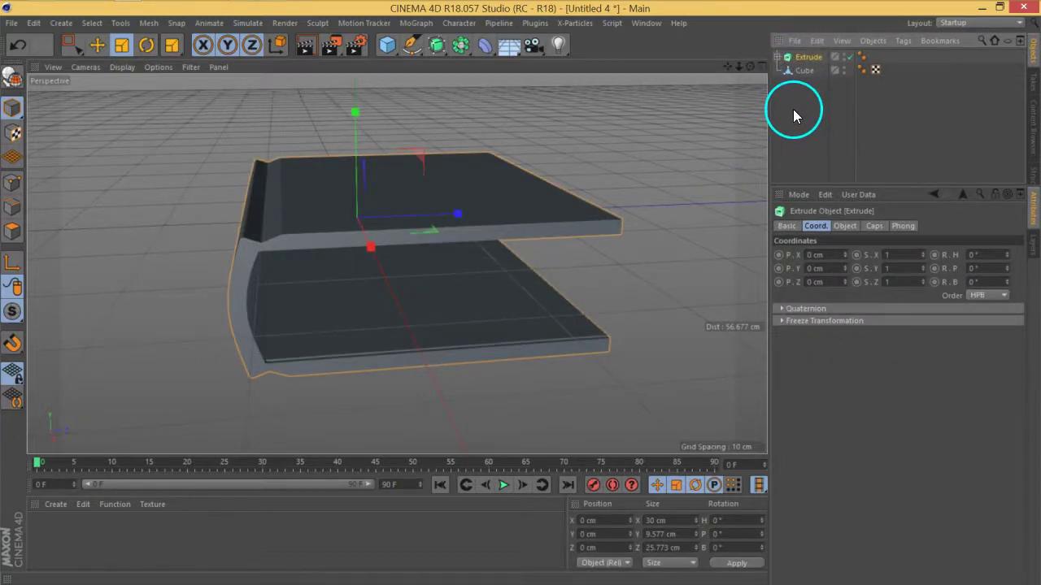
scroll(263, 291, "up", 5)
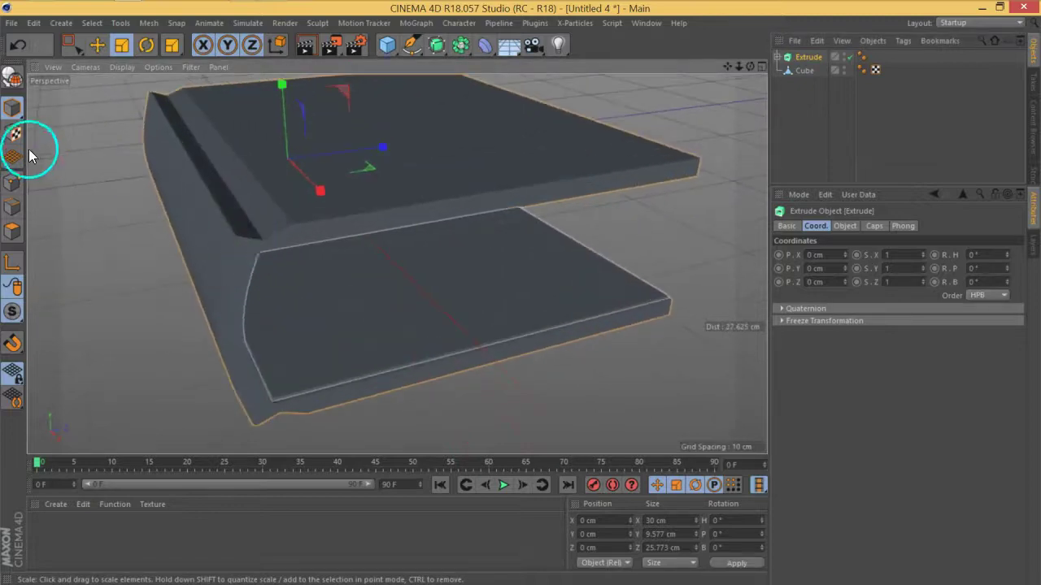
left_click(13, 76)
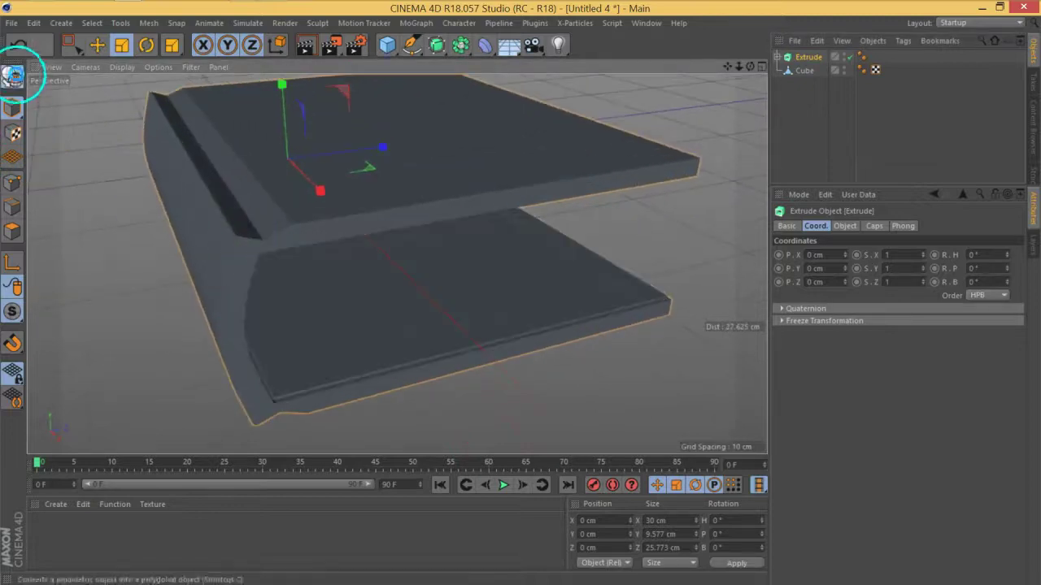
key("ctrl+z")
left_click(815, 226)
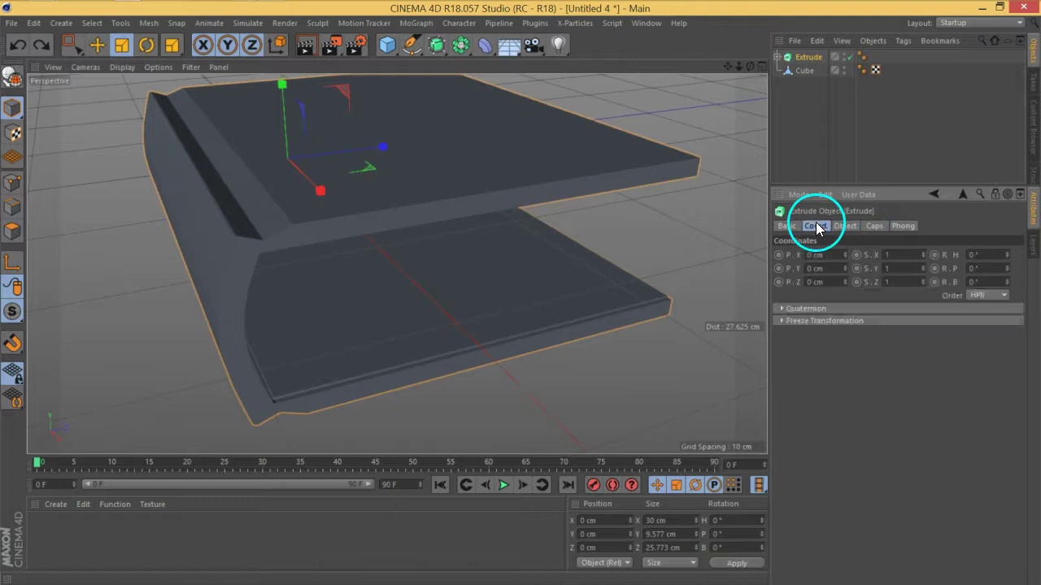
left_click(875, 227)
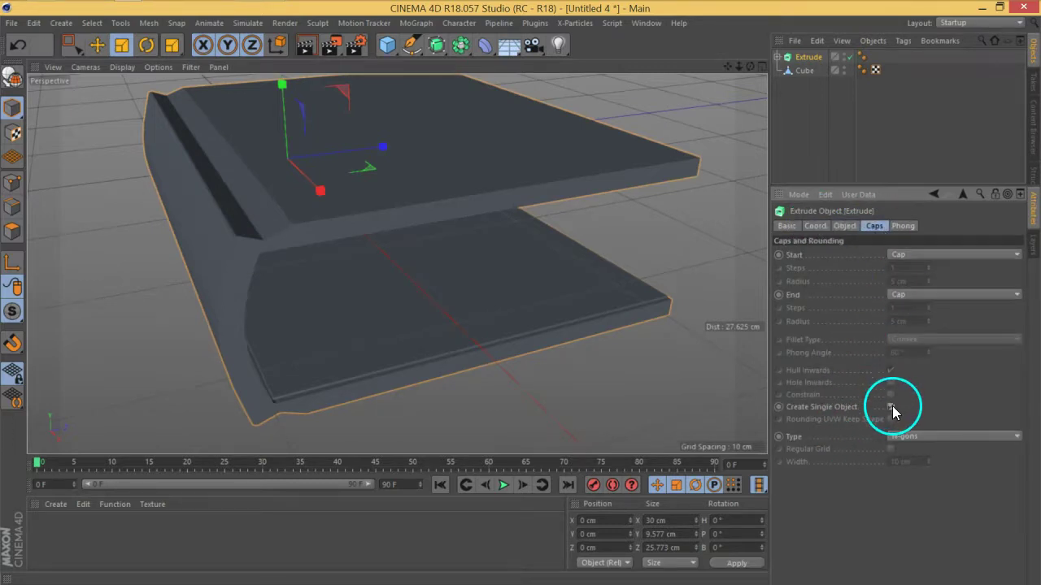
left_click(12, 77)
- Merge the cover mesh's duplicate points with the Optimize command in point mode
left_click(21, 190)
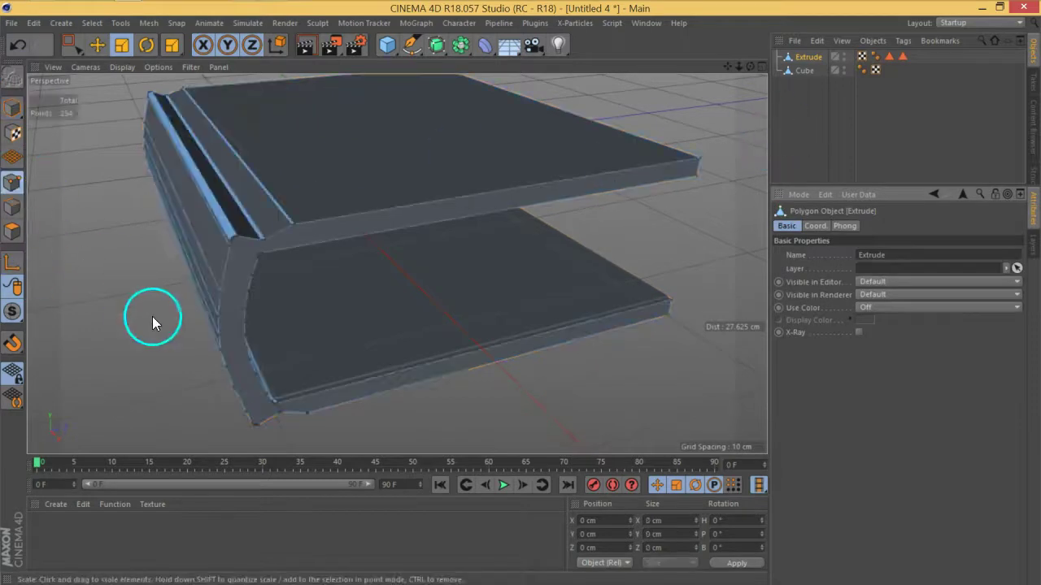
right_click(102, 283)
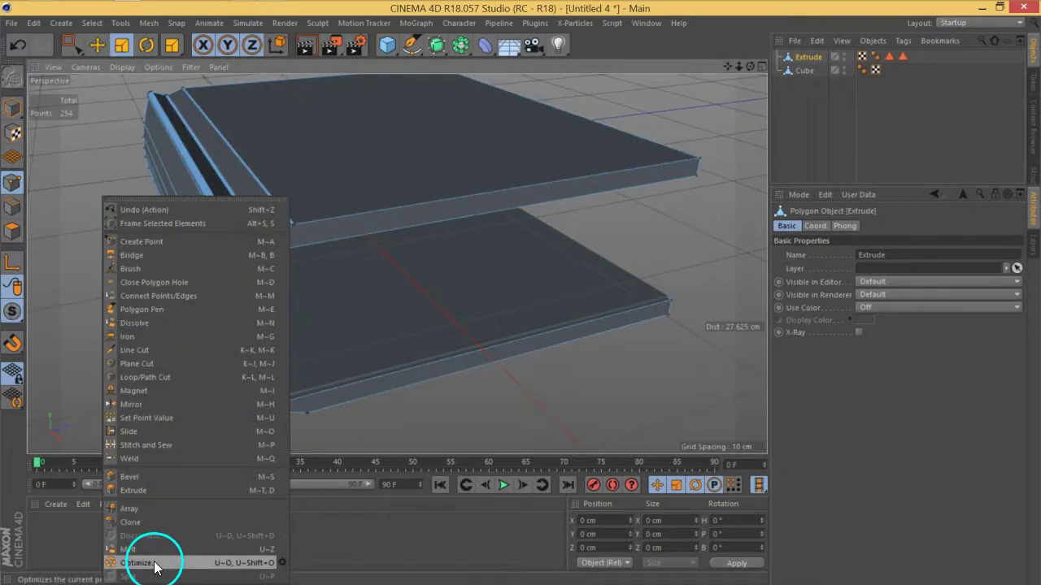
left_click(154, 563)
left_click_drag(30, 177, 419, 233, "alt")
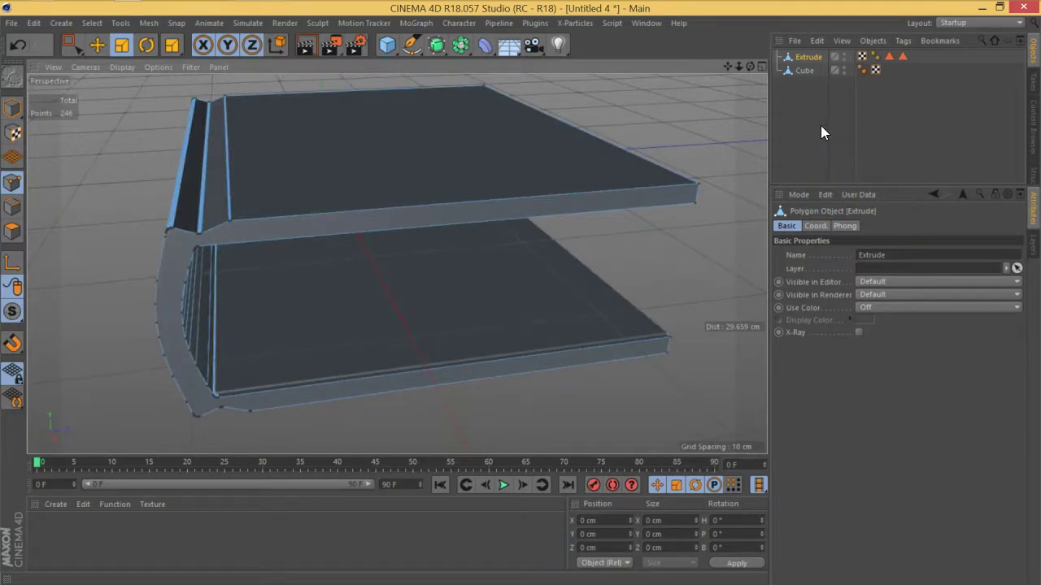
left_click(804, 151)
- Loop-select the edges outlining the cover's front end face, including the inner and outer spine curves
left_click(14, 209)
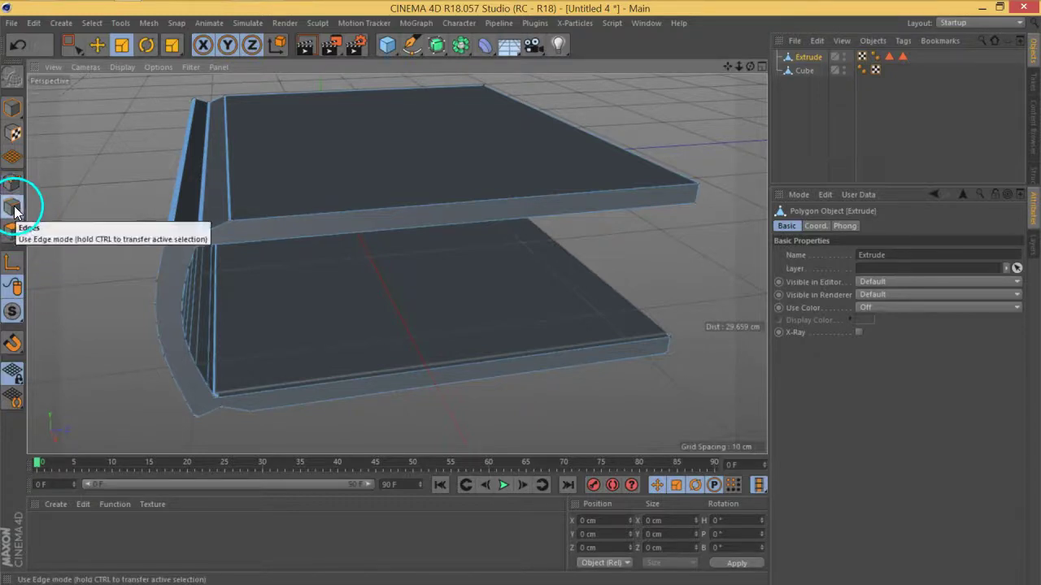
key("u")
key("l")
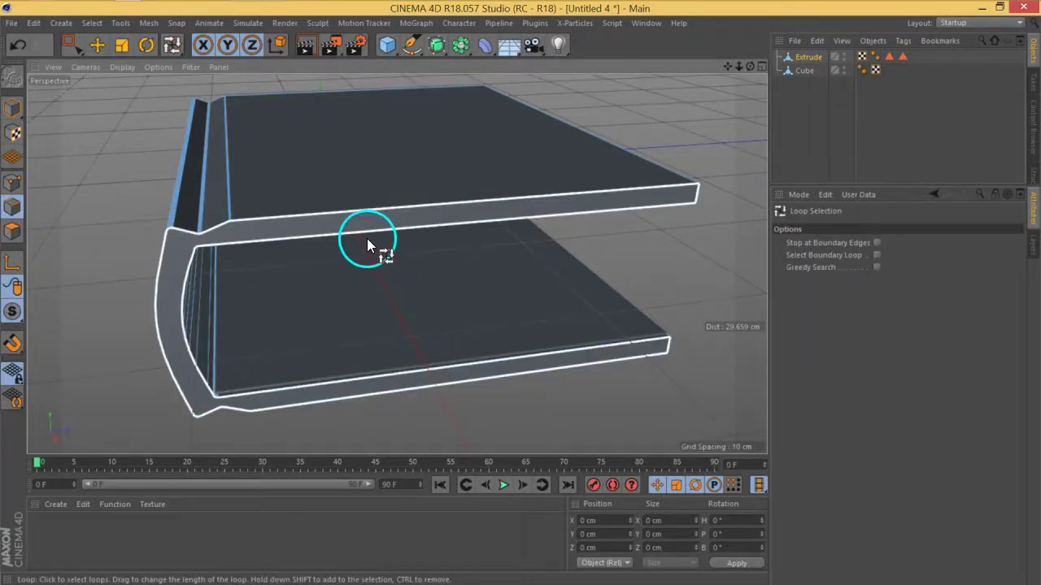
left_click_drag(369, 276, 345, 216, "alt")
scroll(205, 185, "up", 5)
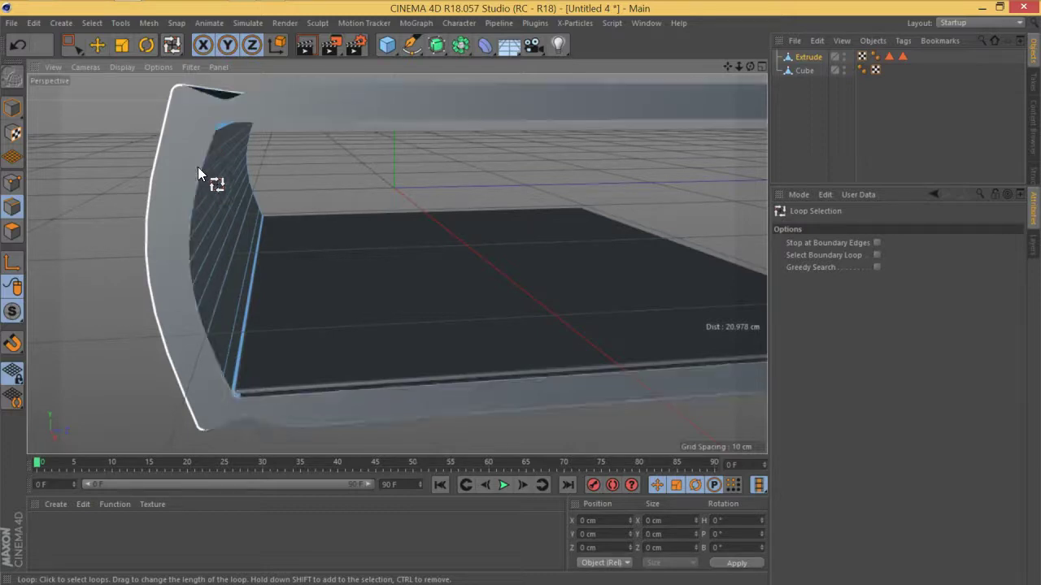
scroll(216, 128, "up", 5)
scroll(217, 128, "down", 6)
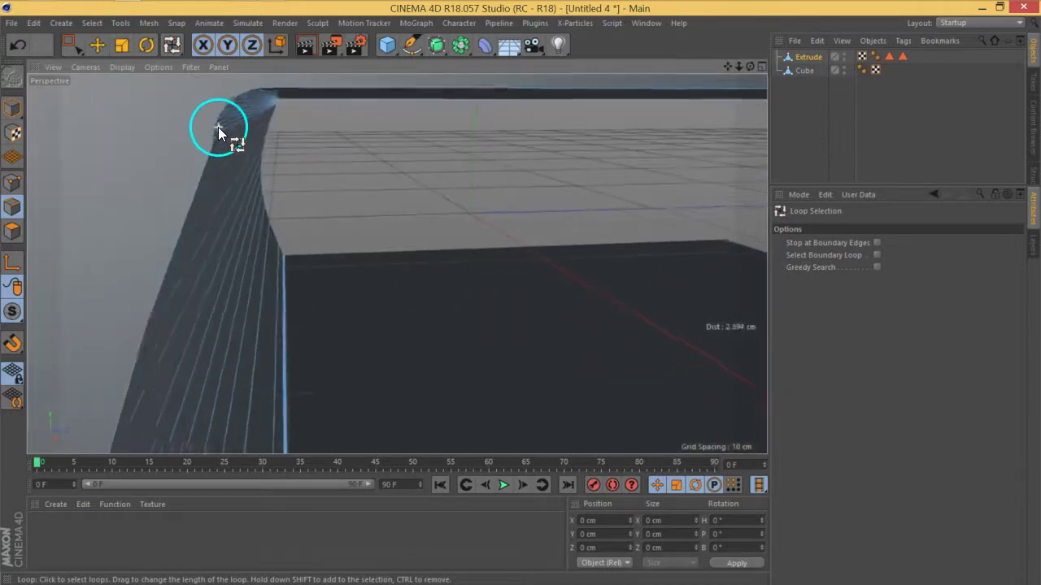
scroll(218, 124, "up", 6)
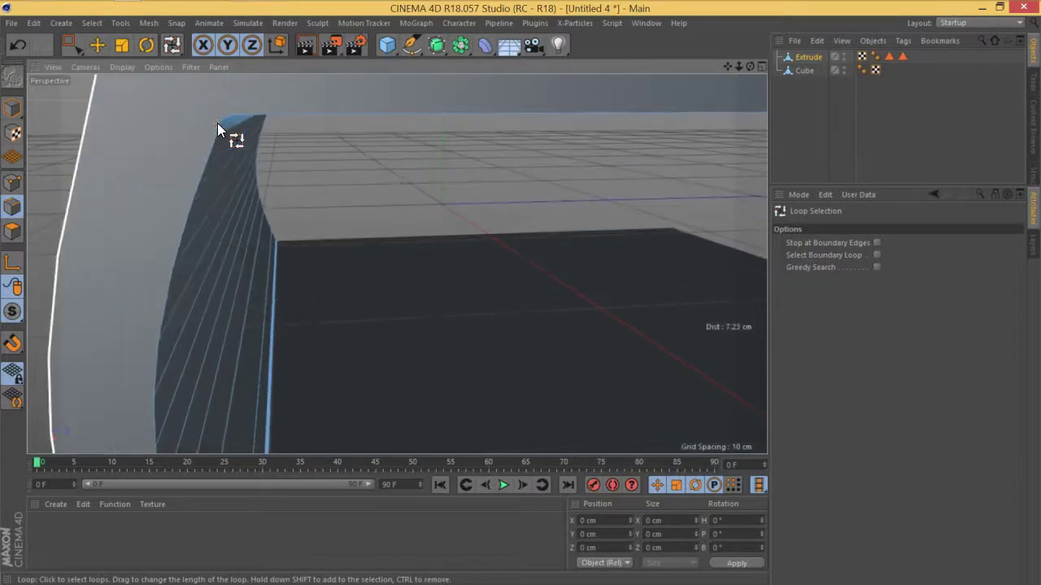
left_click(221, 121)
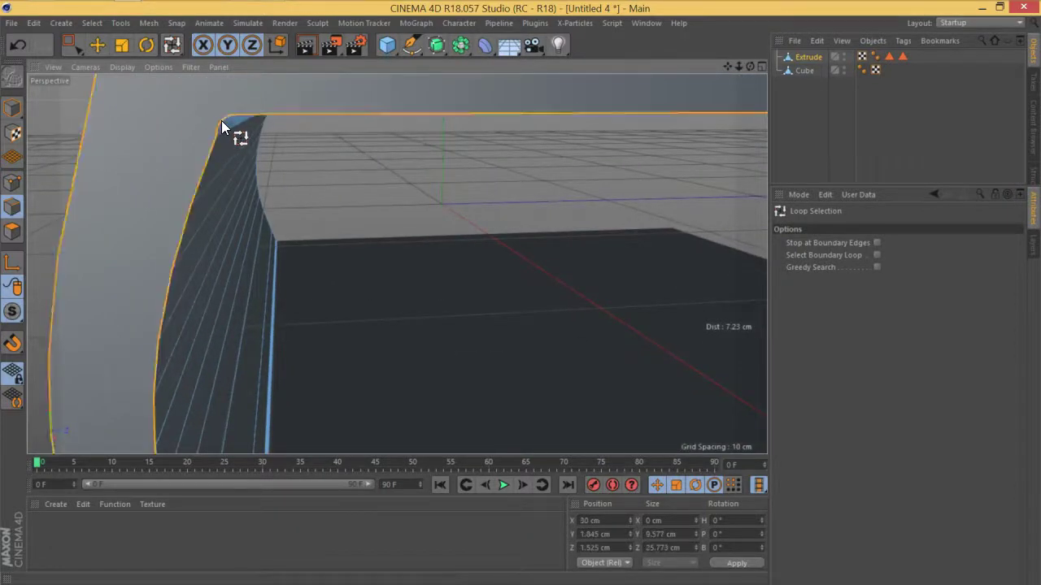
scroll(220, 120, "down", 5)
- Remove the upper cover and upper groove edges from the end-face edge selection using Live Selection
left_click_drag(70, 44, 118, 88)
middle_click_drag(462, 169, 418, 179, "alt")
left_click_drag(417, 186, 528, 353, "alt")
left_click_drag(557, 236, 515, 289)
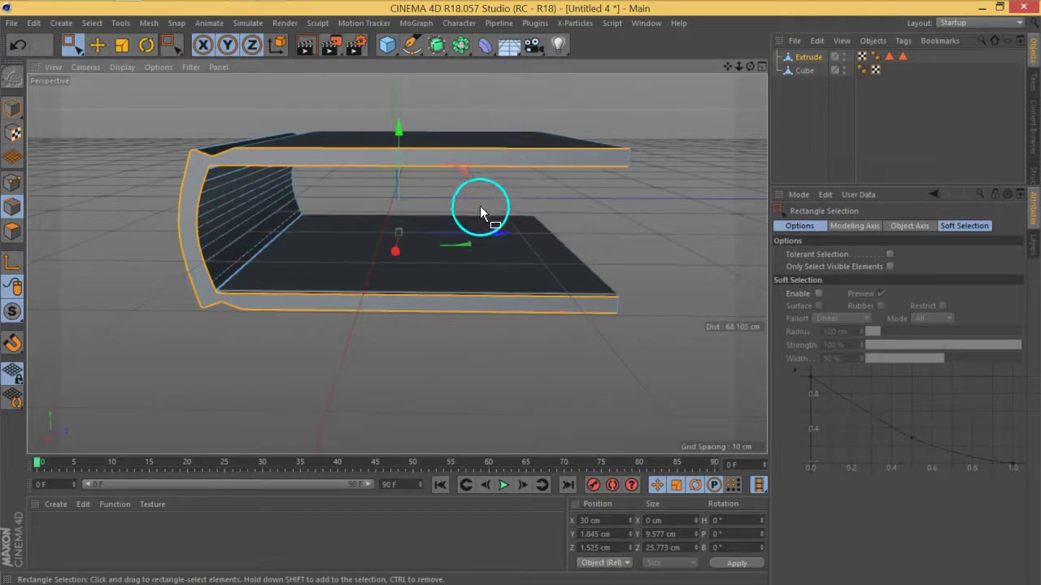
scroll(475, 314, "up", 4)
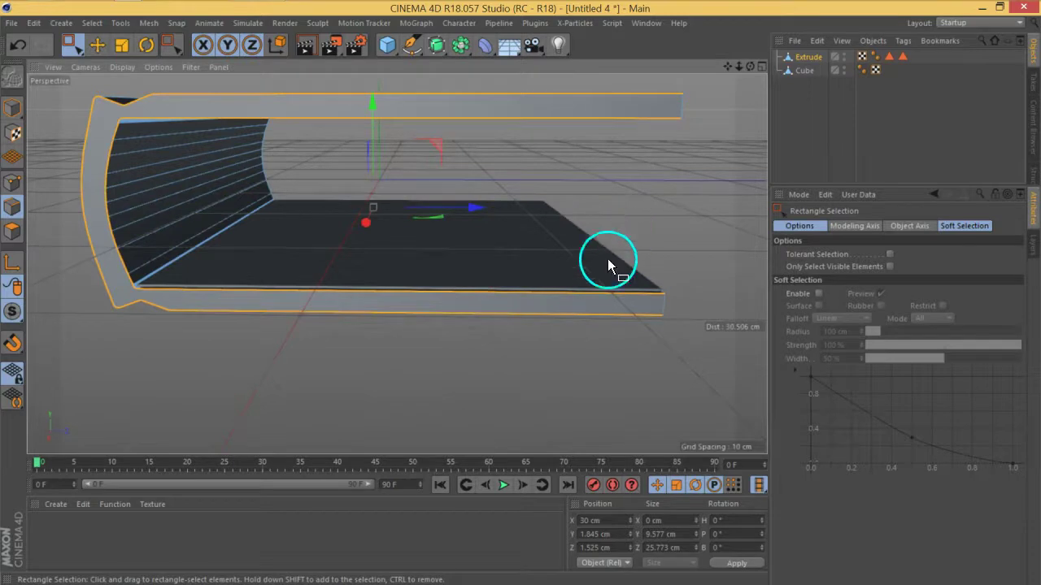
left_click_drag(608, 259, 460, 252, "alt")
left_click_drag(401, 263, 516, 343, "alt")
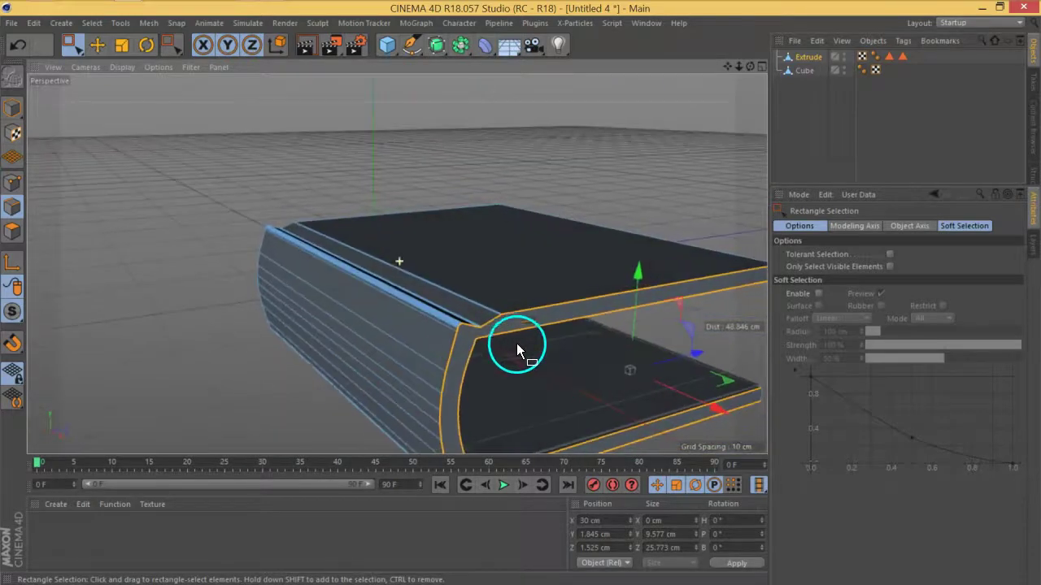
scroll(618, 356, "up", 1)
left_click_drag(525, 289, 503, 264, "alt")
scroll(386, 178, "up", 9)
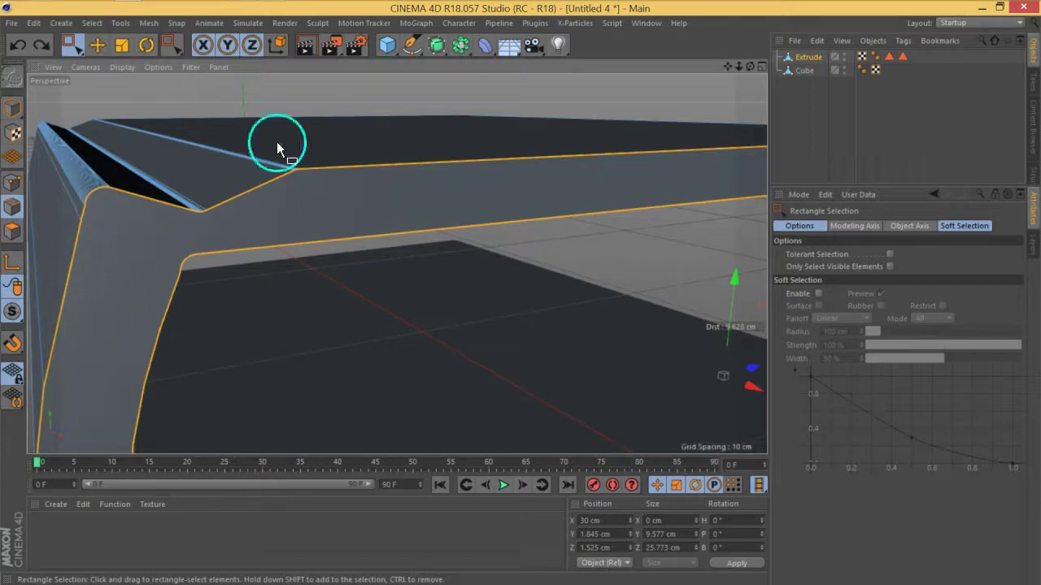
left_click_drag(75, 49, 134, 74)
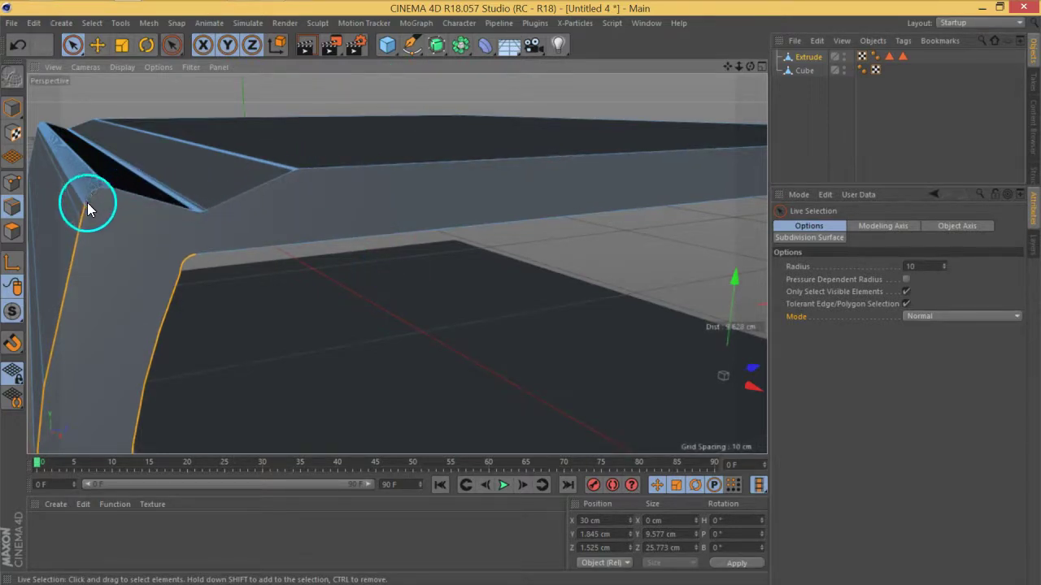
- Deselect the end-face edges along the lower cover and its groove, keeping the inner spine curve selected
scroll(80, 214, "down", 3)
middle_click_drag(249, 302, 309, 232, "alt")
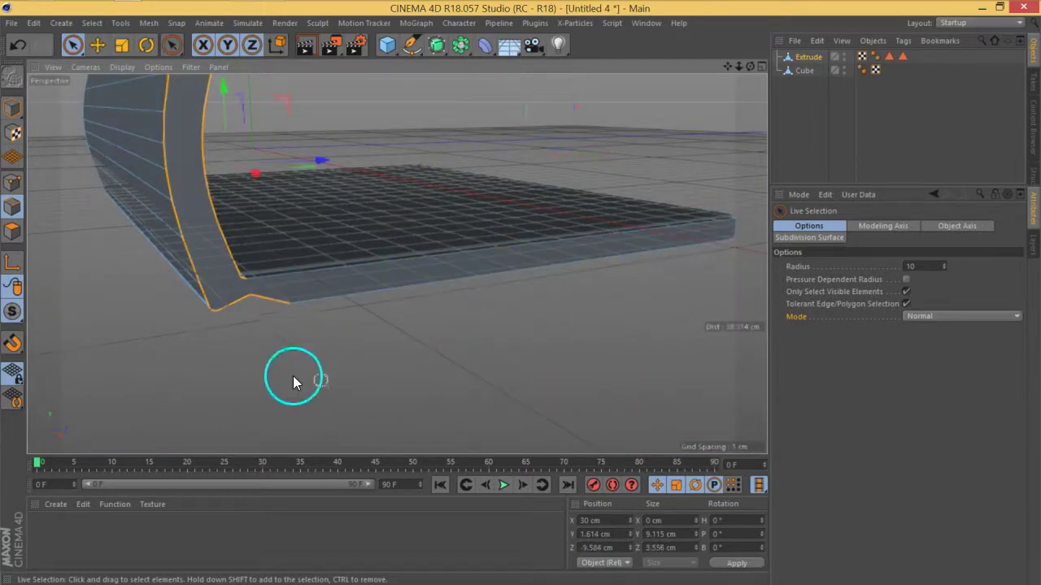
left_click_drag(293, 376, 261, 313, "alt")
scroll(262, 306, "up", 5)
scroll(262, 307, "down", 2)
scroll(348, 320, "down", 2)
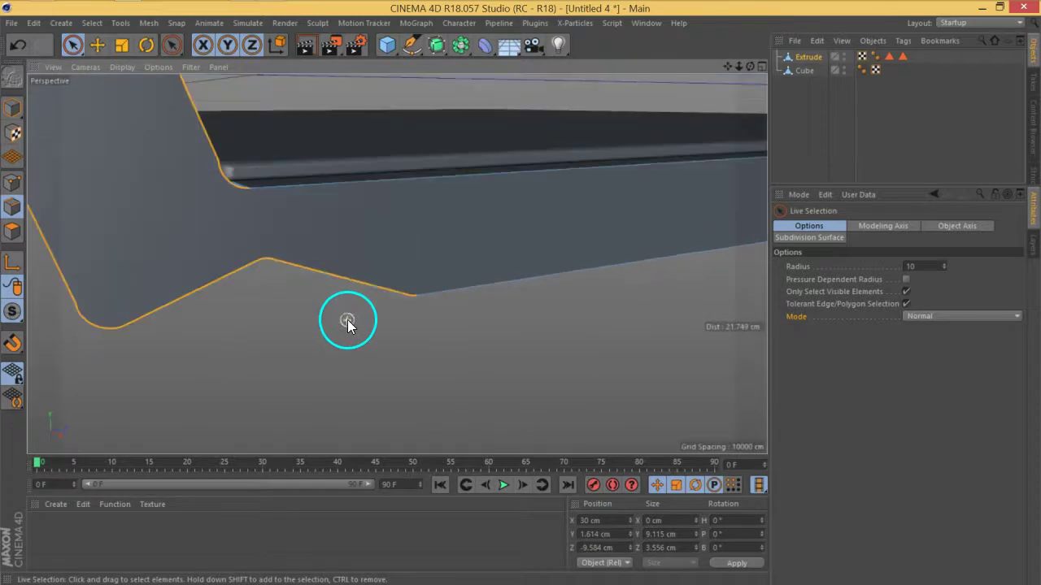
mouse_move(414, 296)
left_mouse_down("ctrl")
mouse_move(287, 256)
mouse_move(217, 272)
left_mouse_up("ctrl")
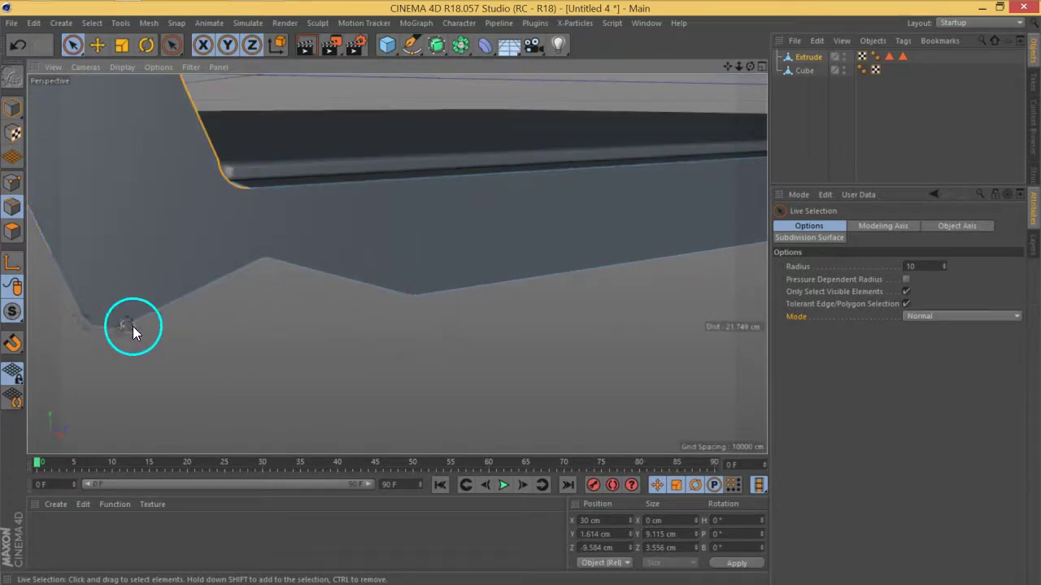
left_click_drag(152, 338, 164, 262, "alt")
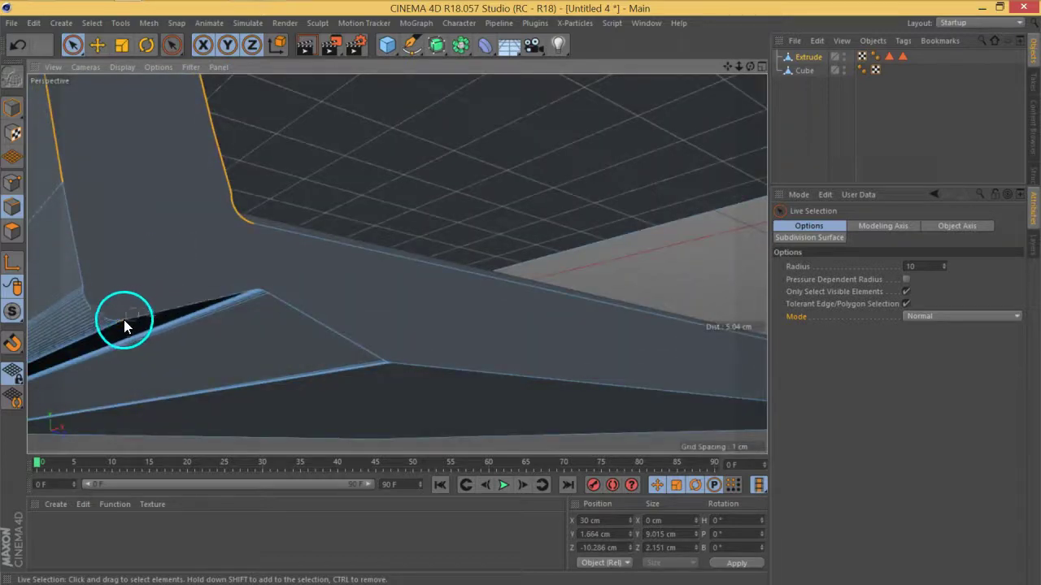
- Deselect the outer spine edges, leaving only the inner spine curve with its rounded corners selected
left_click_drag(115, 324, 408, 279, "alt")
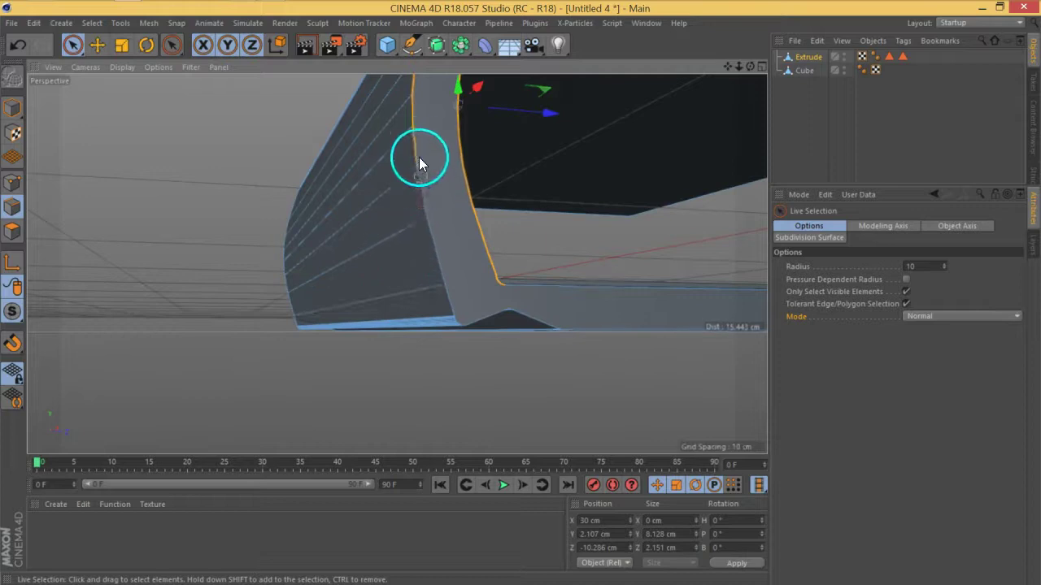
mouse_move(440, 155)
left_mouse_down("alt")
mouse_move(398, 308)
mouse_move(347, 381)
mouse_move(340, 270)
mouse_move(453, 313)
mouse_move(383, 282)
mouse_move(315, 322)
left_mouse_up("alt")
scroll(298, 252, "down", 5)
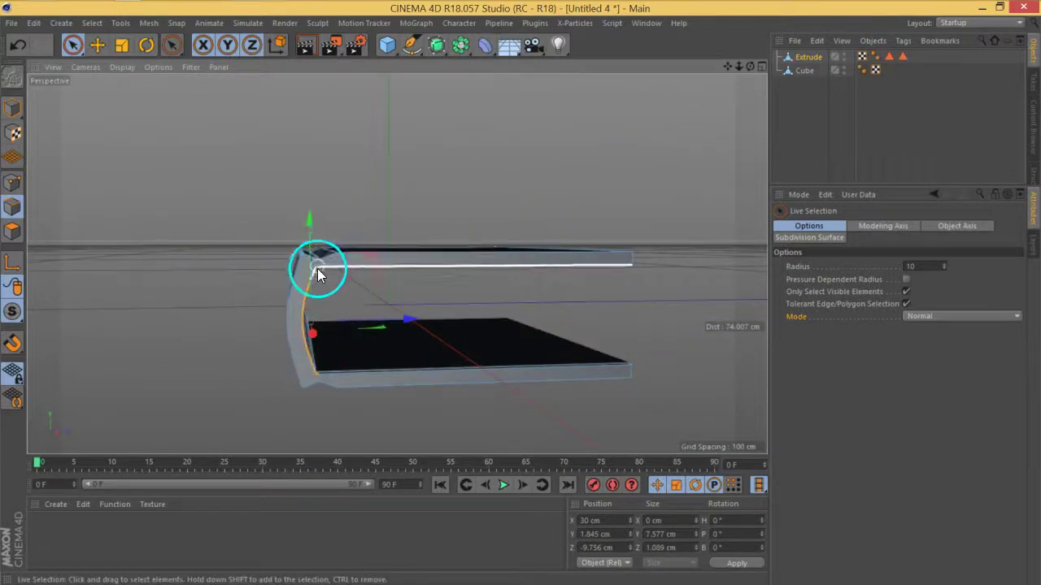
scroll(316, 271, "up", 10)
scroll(314, 268, "up", 6)
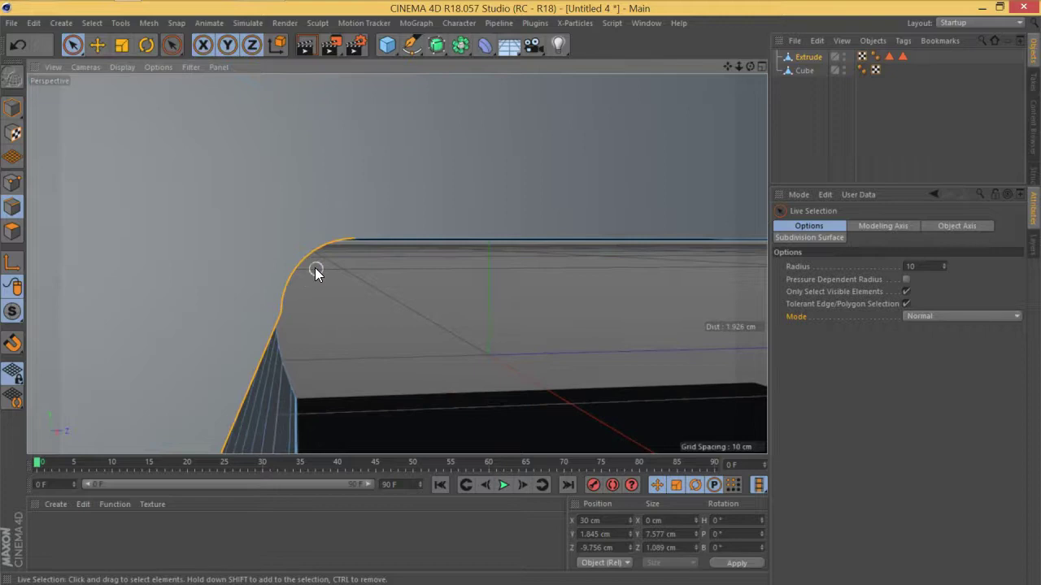
left_click_drag(315, 267, 88, 116, "alt")
- Convert the selected inner spine edges into a spline with Edge to Spline and compare it with the cover mesh
left_click(148, 22)
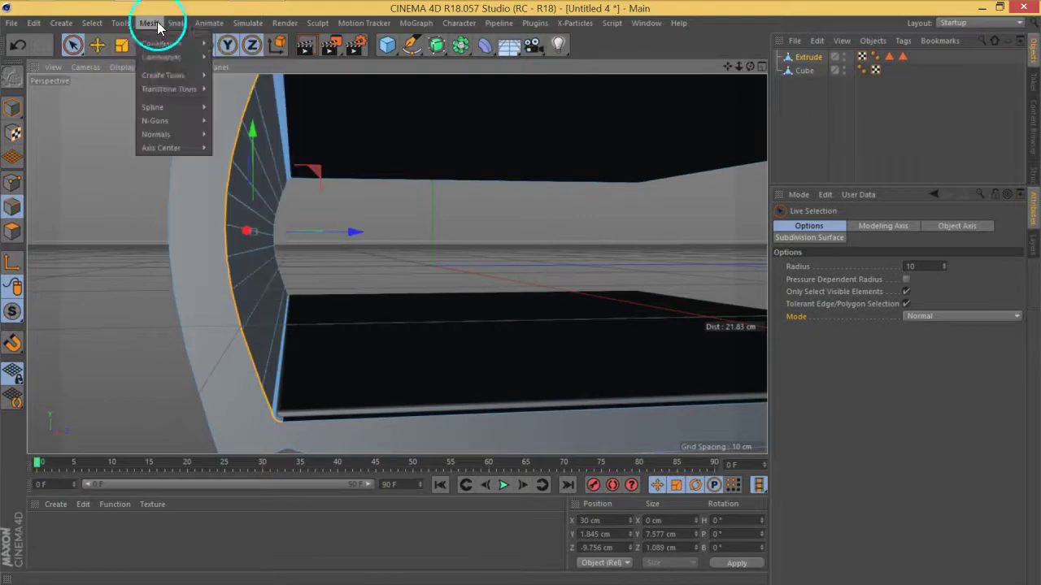
mouse_move(167, 57)
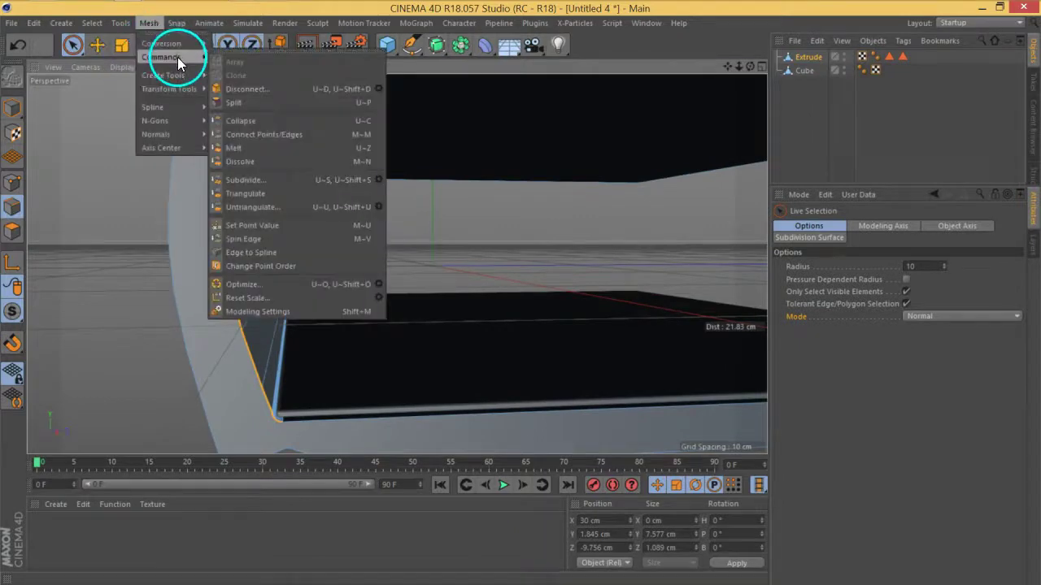
left_click(270, 266)
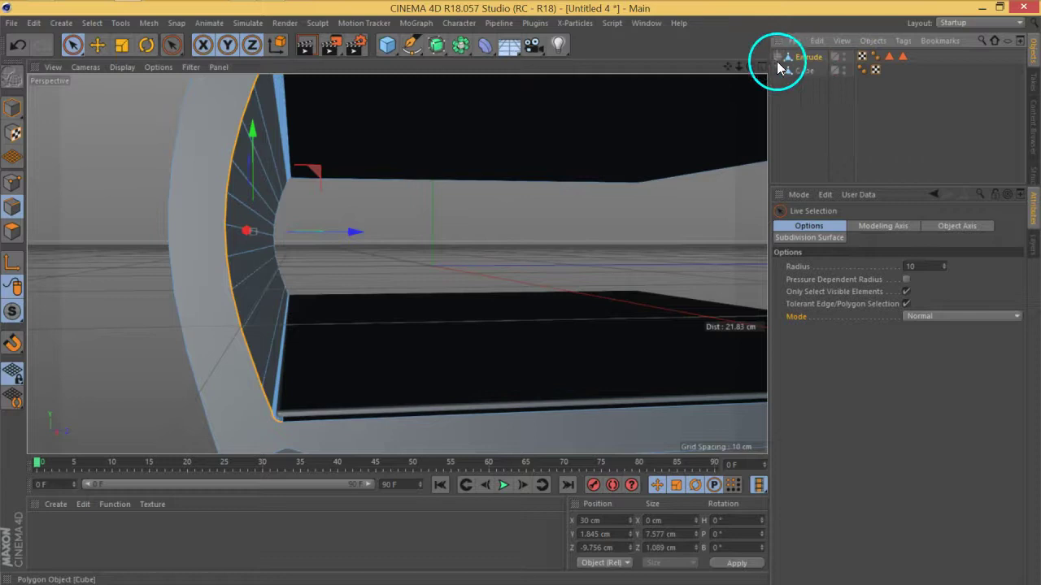
left_click(805, 83)
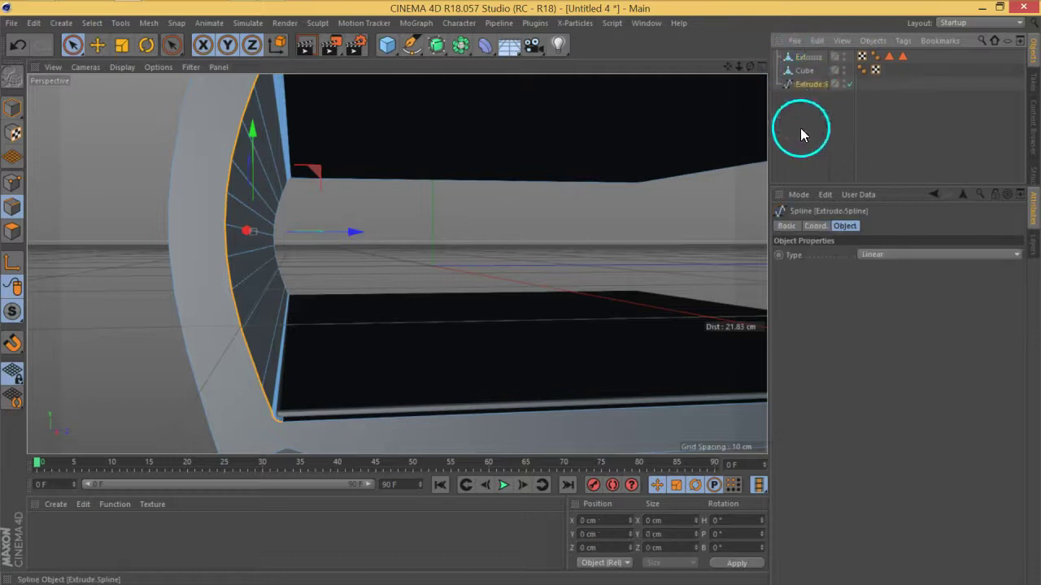
left_click(805, 59)
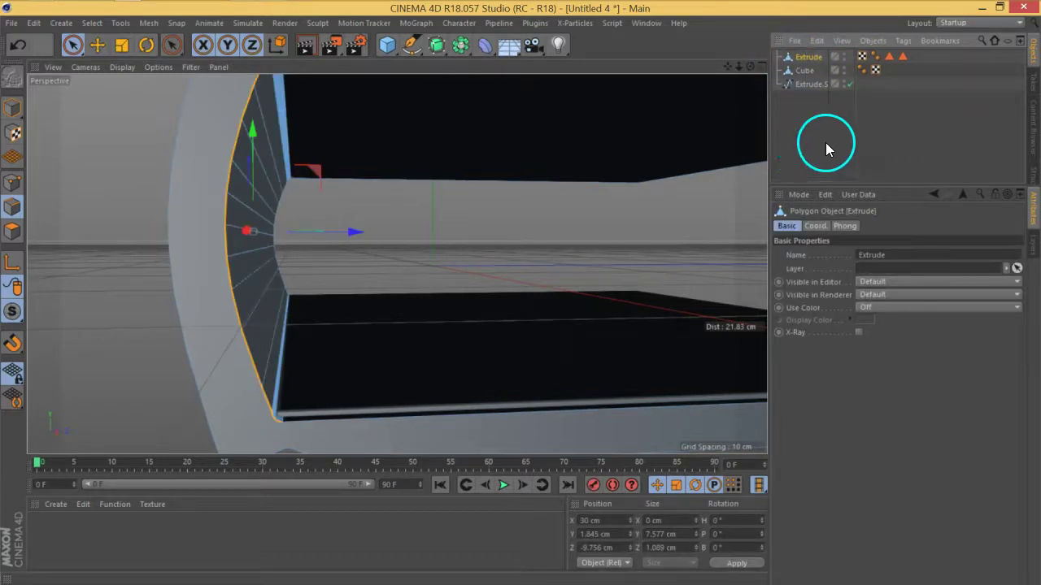
- Add a MoGraph Cloner object to the scene
left_click(809, 84)
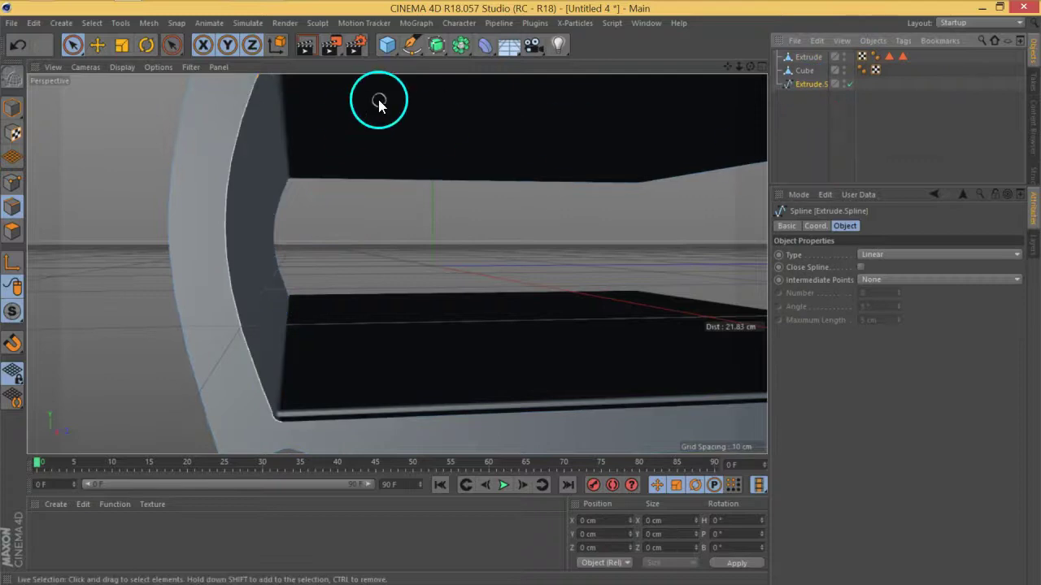
left_click(417, 24)
left_click(439, 172)
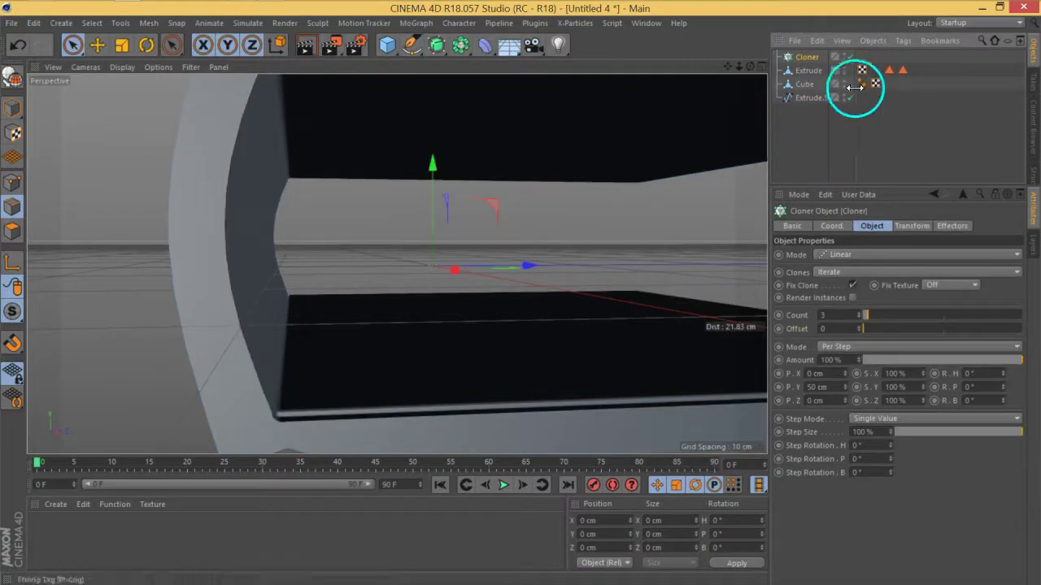
- Rename the thin sheet object from Cube to "page"
left_click(805, 84)
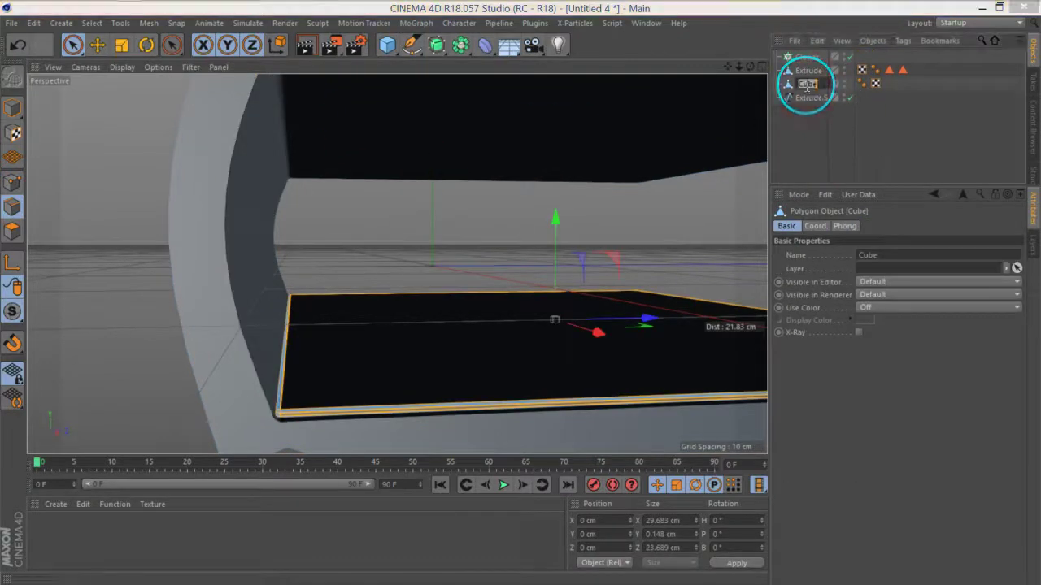
type("page")
key("Return")
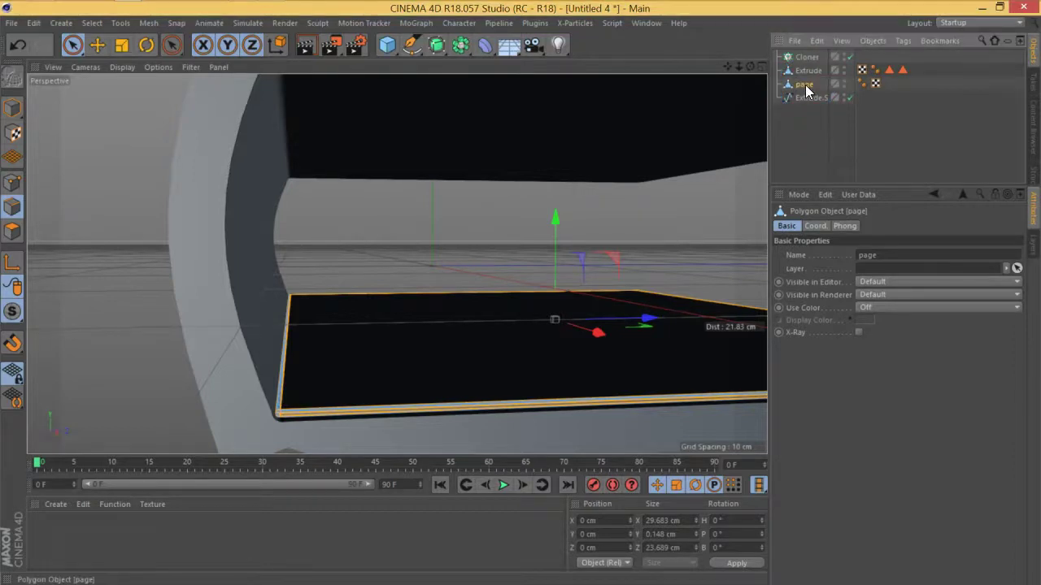
- Nest the page under the Cloner and set the Cloner to Object mode with Extrude.Spline as its object
left_click_drag(817, 64, 805, 60)
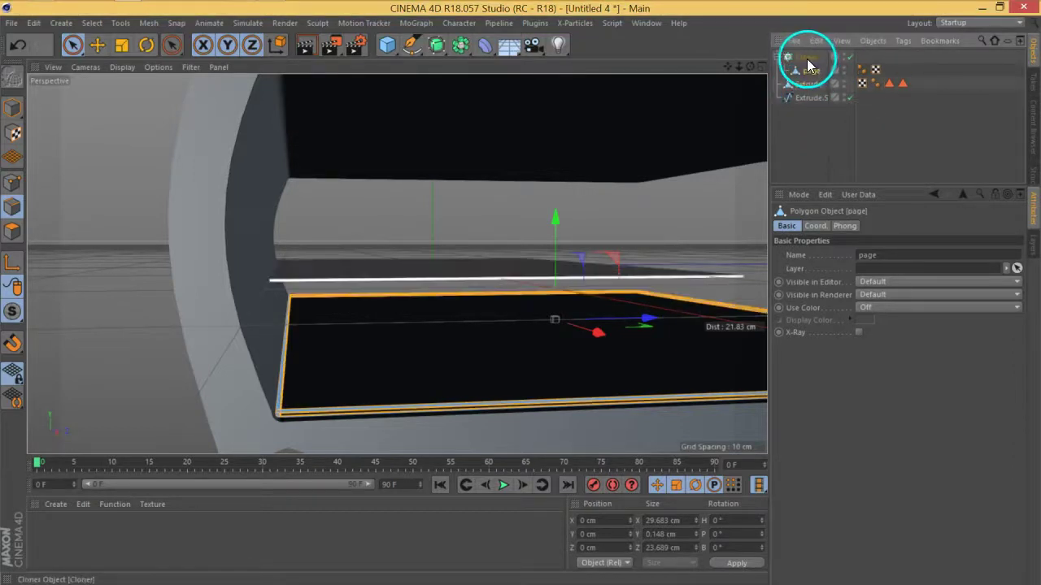
left_click(807, 57)
left_click(854, 254)
left_click(850, 269)
left_click_drag(806, 98, 866, 315)
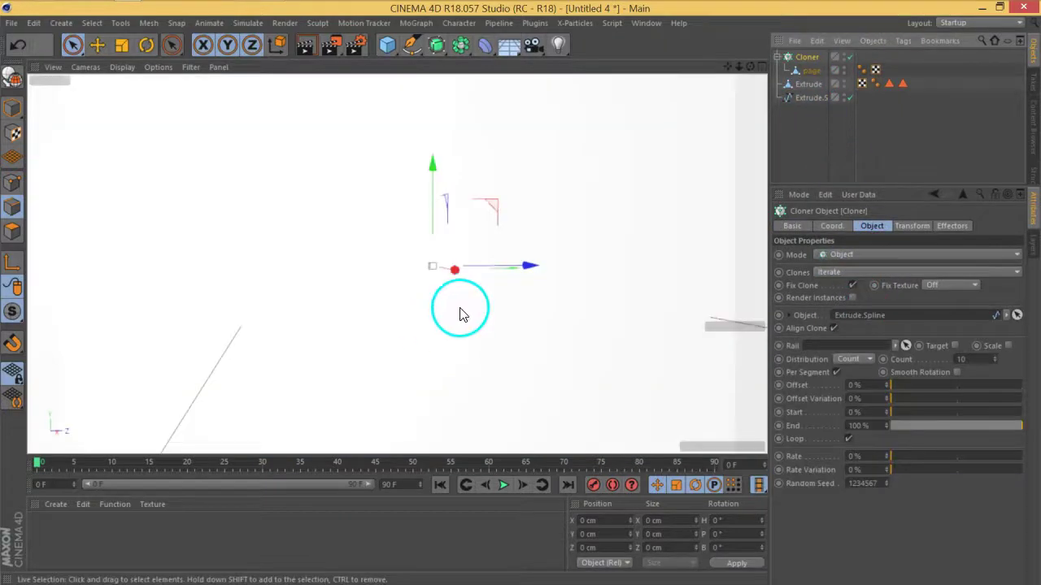
scroll(457, 309, "down", 5)
mouse_move(456, 302)
left_mouse_down("alt")
mouse_move(414, 326)
mouse_move(490, 334)
mouse_move(427, 267)
left_mouse_up("alt")
scroll(427, 264, "up", 5)
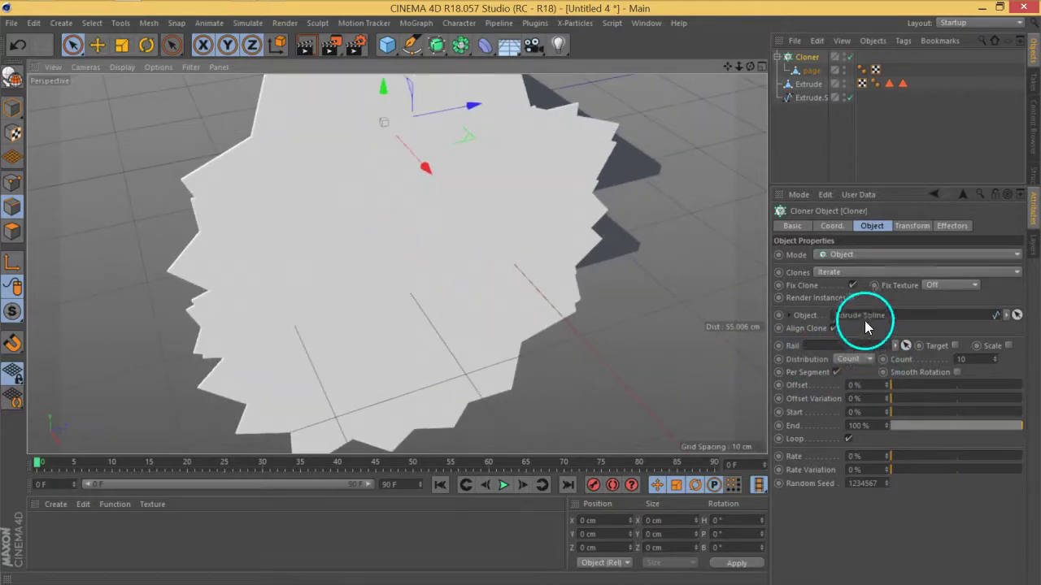
- Try rotating the clones, setting their pitch to about 84° in the Cloner's transform settings
left_click(910, 226)
left_click_drag(1007, 293, 927, 271)
left_click_drag(520, 295, 546, 272, "alt")
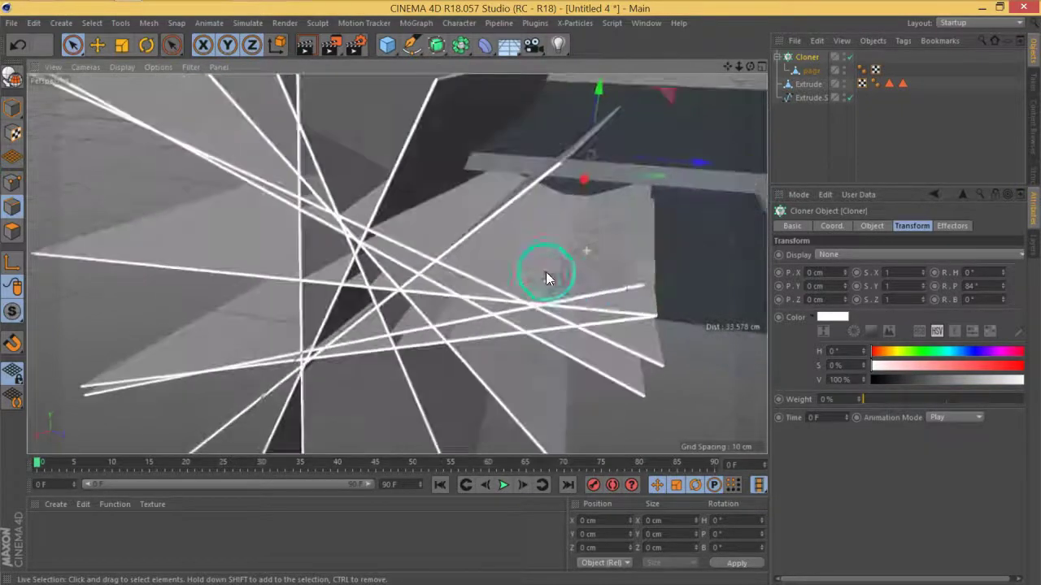
left_click_drag(1003, 288, 871, 257)
- Try reducing the clone count to 1 and adjusting the clones' rotation again
left_click(871, 226)
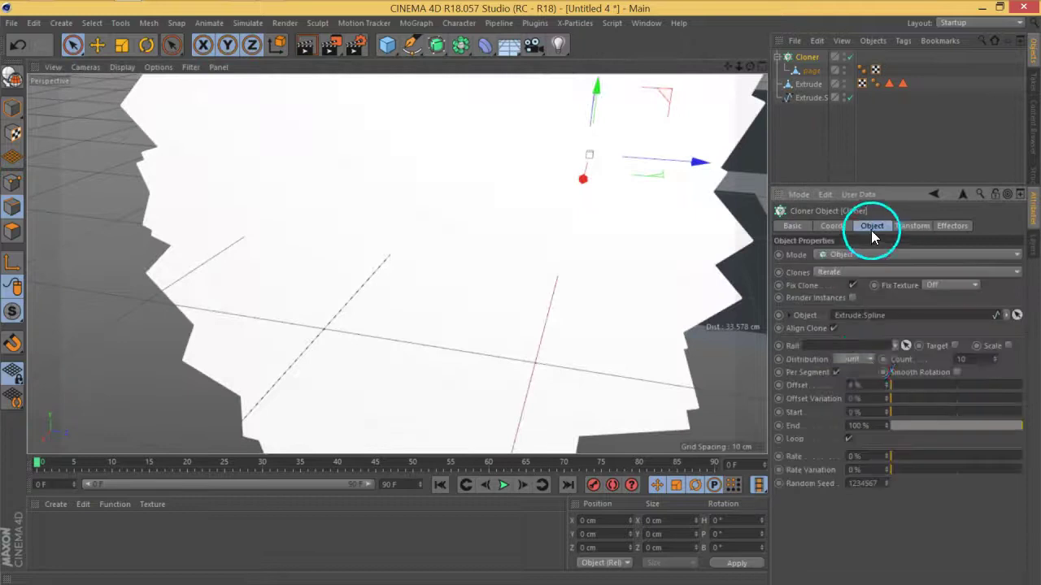
left_click_drag(998, 363, 999, 377)
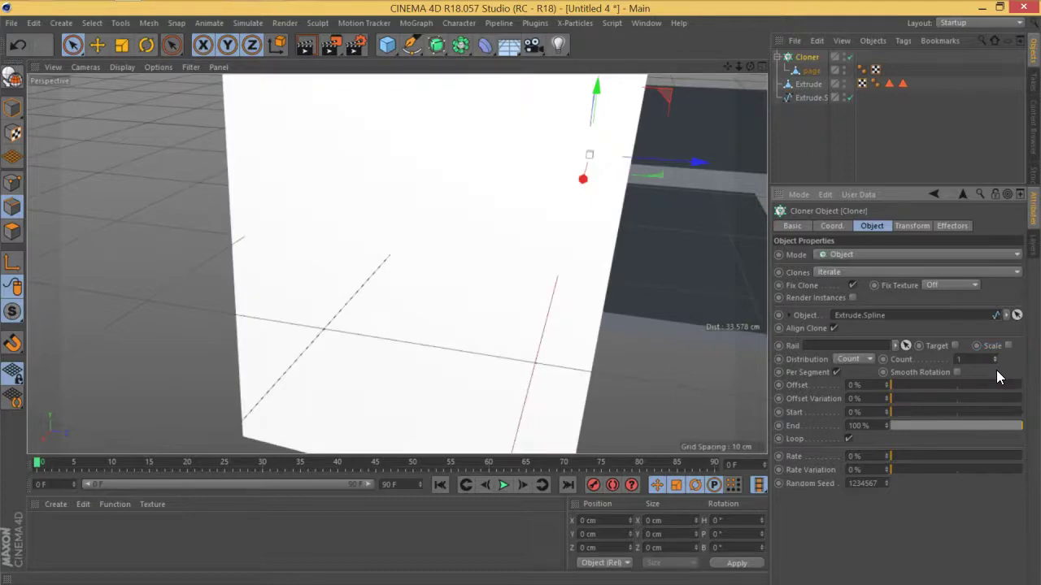
mouse_move(579, 264)
left_mouse_down("alt")
mouse_move(532, 268)
mouse_move(344, 223)
mouse_move(505, 230)
mouse_move(360, 246)
mouse_move(395, 251)
mouse_move(405, 235)
left_mouse_up("alt")
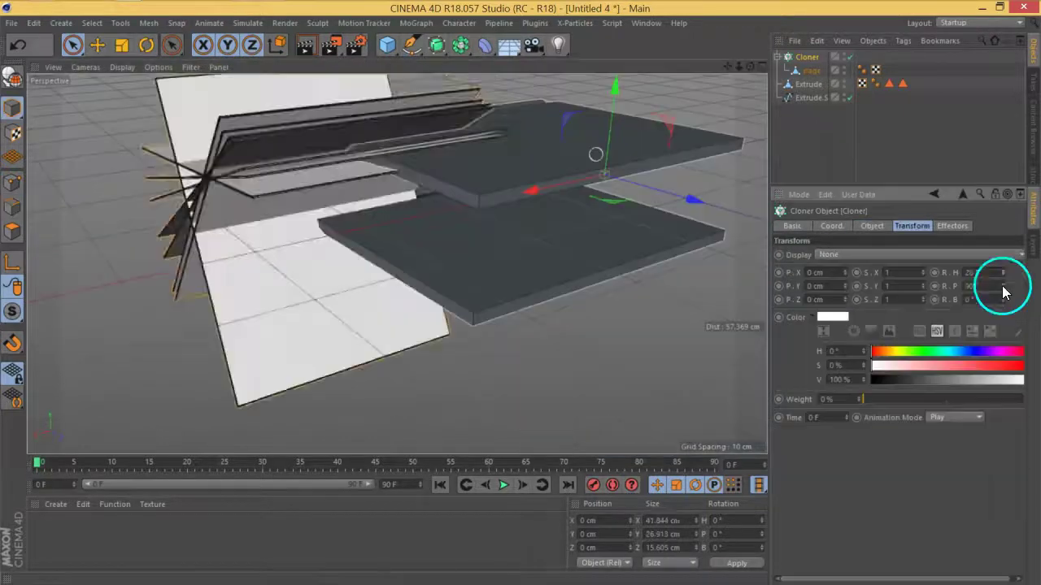
mouse_move(1006, 284)
left_mouse_down()
mouse_move(999, 303)
mouse_move(981, 288)
mouse_move(982, 299)
left_mouse_up()
- Disable the Cloner and select the original page sheet lying inside the lower cover
left_click(925, 154)
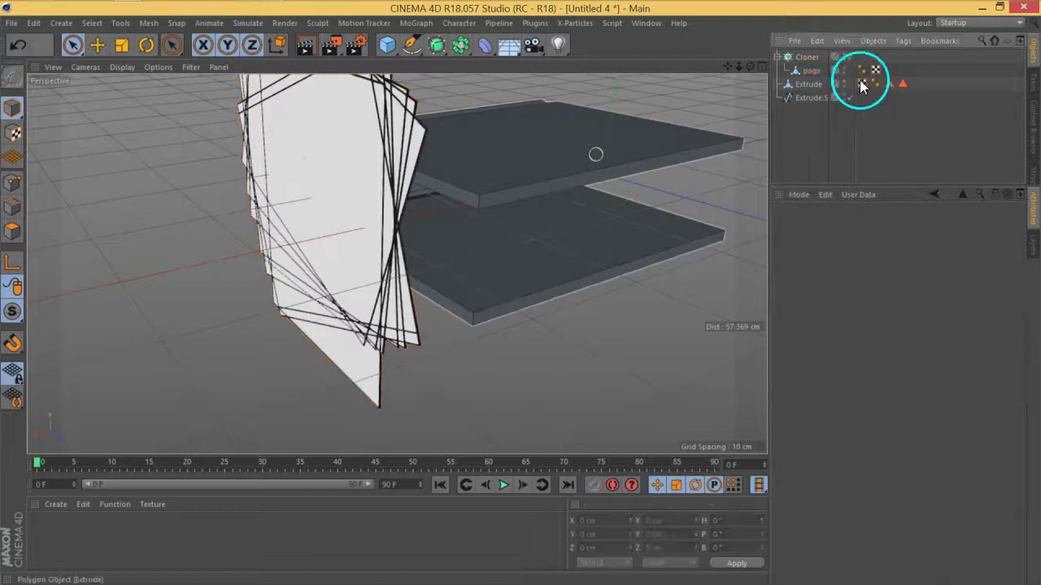
left_click(805, 71)
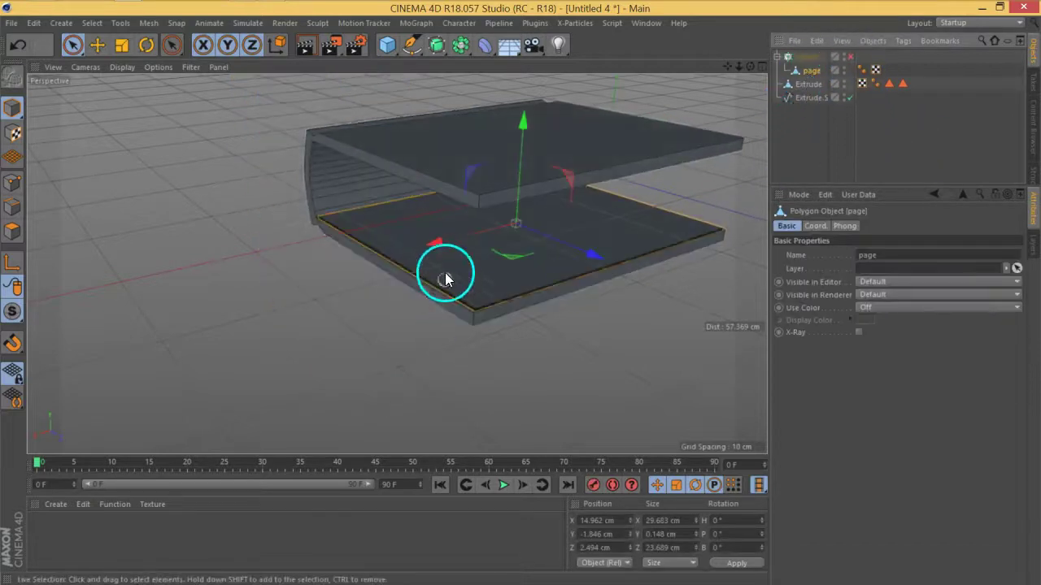
left_click_drag(442, 270, 388, 242, "alt")
right_click_drag(387, 239, 430, 289, "alt")
left_click_drag(430, 289, 488, 317, "alt")
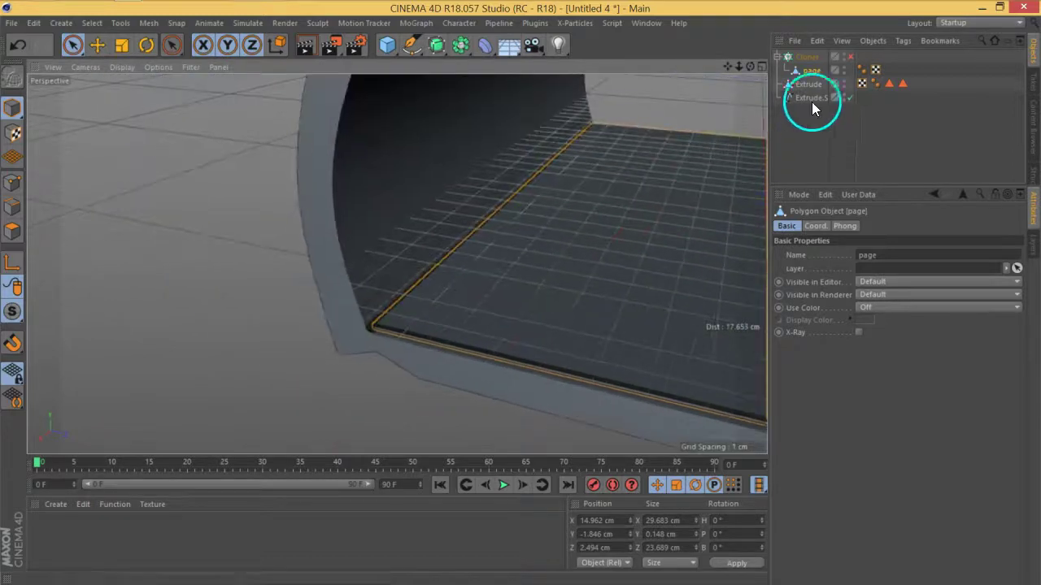
- Examine the extracted spline against the cover's inner spine, toggling the spline off and on for comparison
left_click(810, 98)
scroll(378, 344, "up", 3)
left_click_drag(379, 344, 327, 297, "alt")
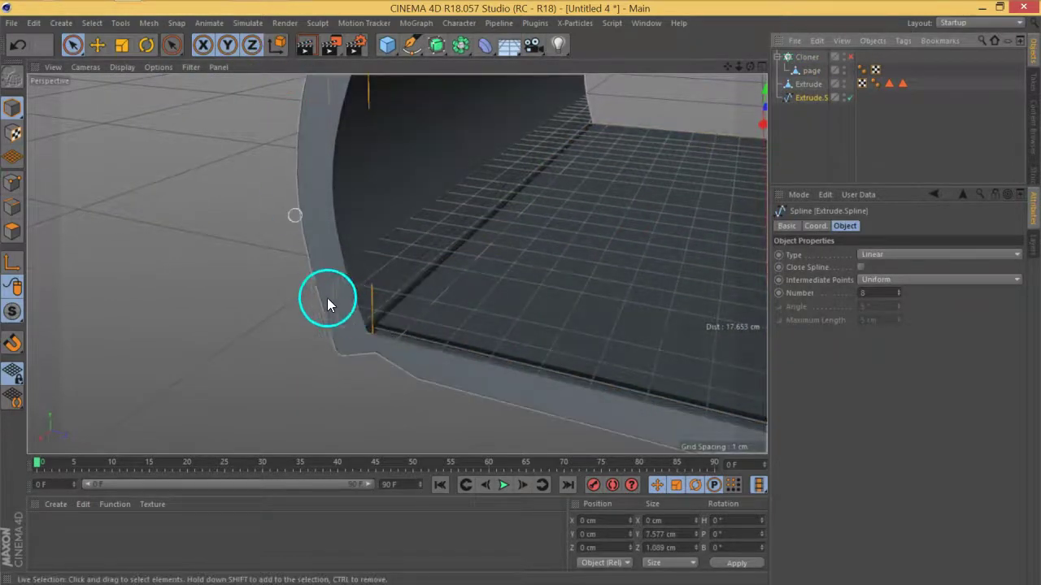
left_click_drag(331, 199, 556, 222, "alt")
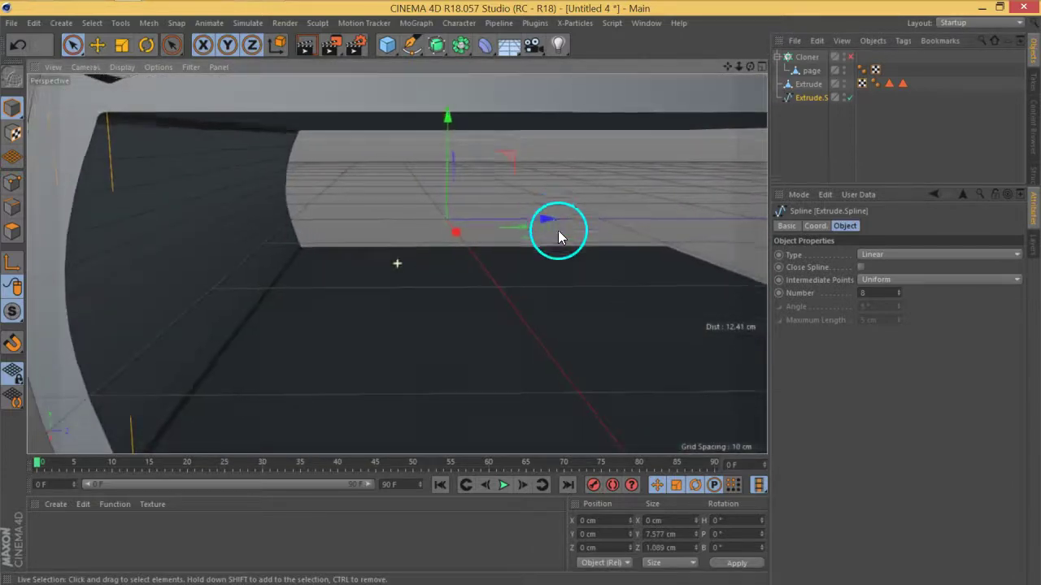
left_click(846, 95)
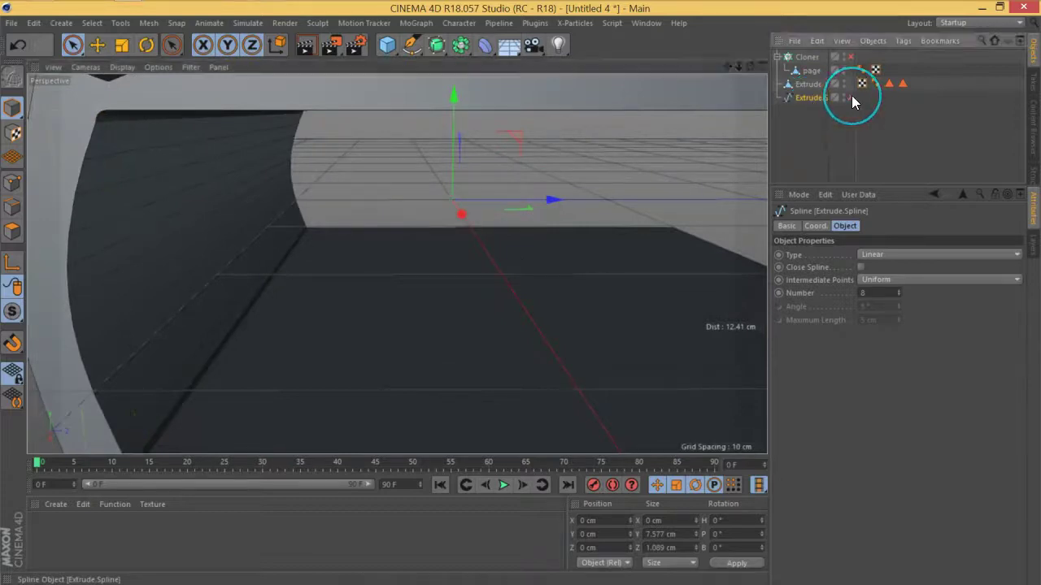
left_click_drag(318, 214, 147, 120, "alt")
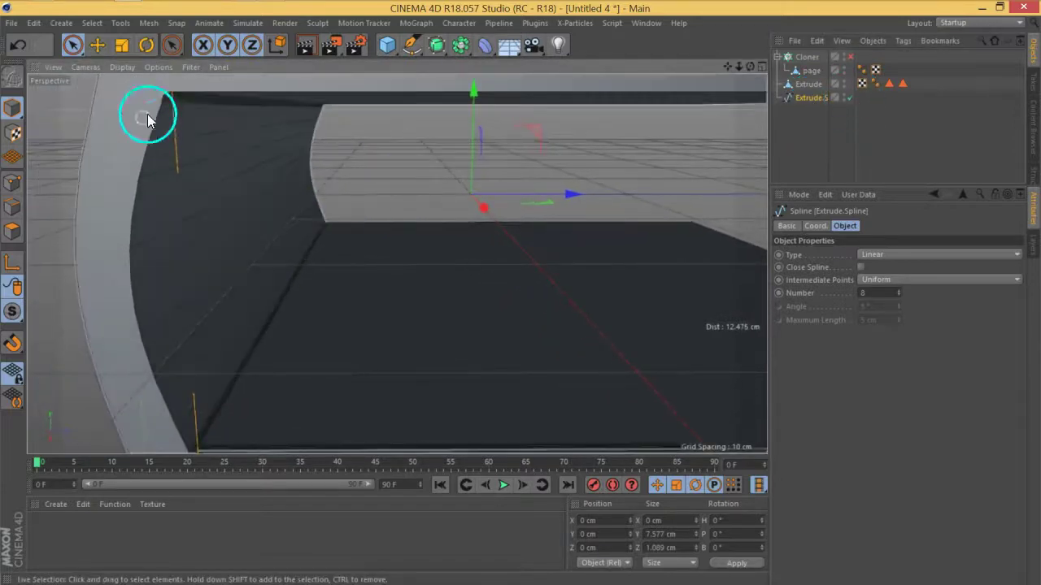
- Select the page, enable axis editing and snapping, and move its axis to the front corner beside the spine
left_click(805, 69)
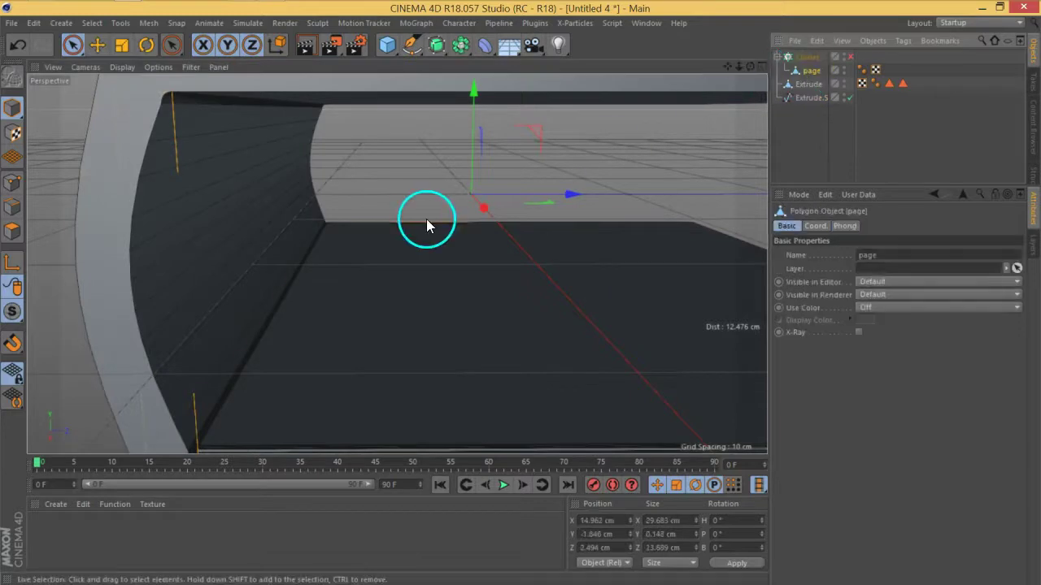
scroll(525, 301, "down", 5)
left_click_drag(526, 302, 433, 301, "alt")
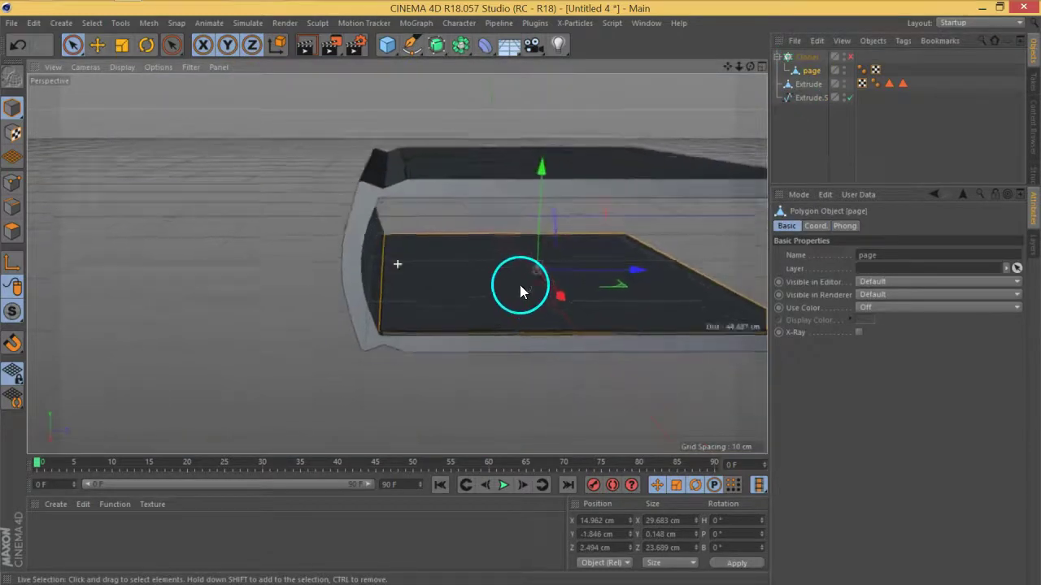
scroll(433, 301, "up", 5)
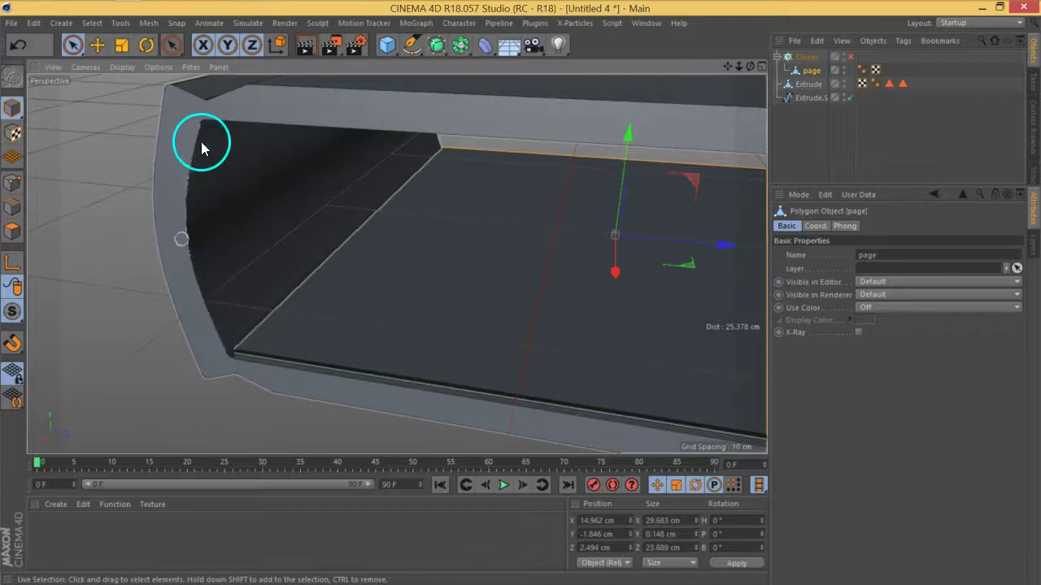
middle_click_drag(456, 324, 508, 299, "alt")
left_click(12, 262)
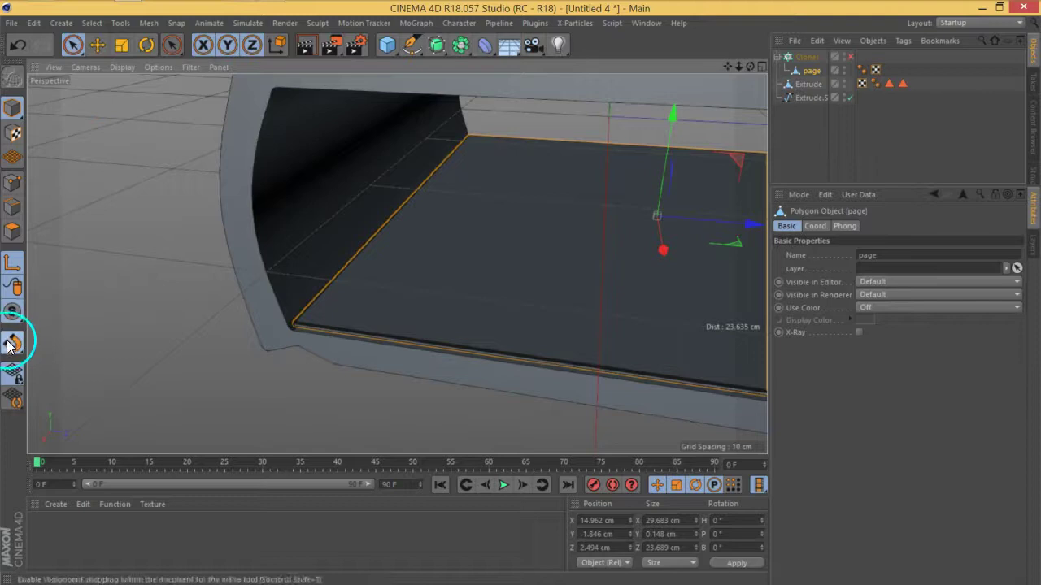
left_click_drag(738, 244, 332, 362)
scroll(320, 347, "up", 2)
scroll(282, 317, "up", 10)
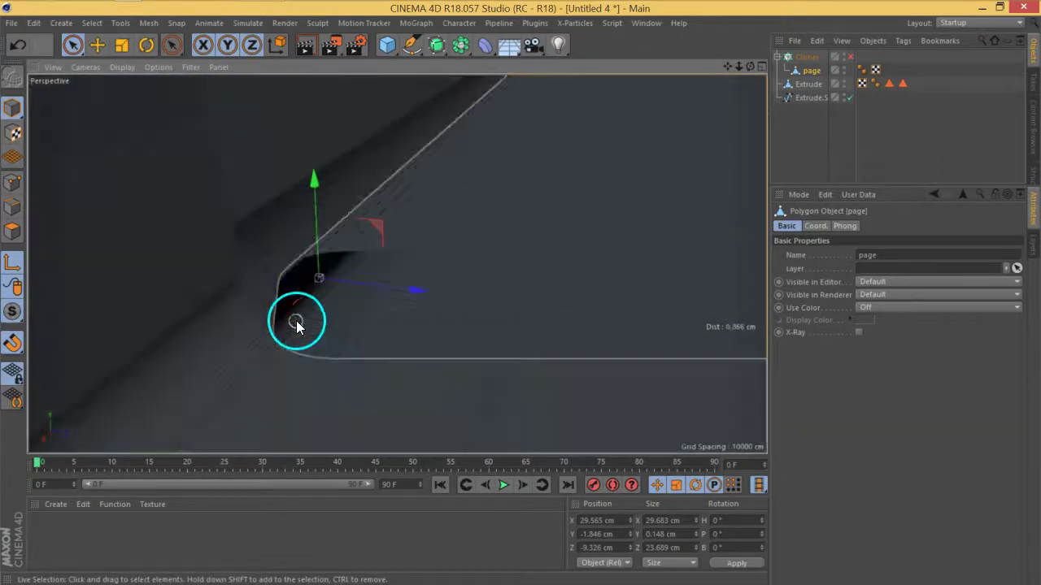
- Refine the page's axis position on its rounded spine corner to about X 29.77 cm and Z -9.356 cm
scroll(297, 319, "down", 2)
left_click_drag(351, 325, 297, 352)
middle_click_drag(313, 350, 349, 314, "alt")
left_click_drag(348, 313, 343, 349, "alt")
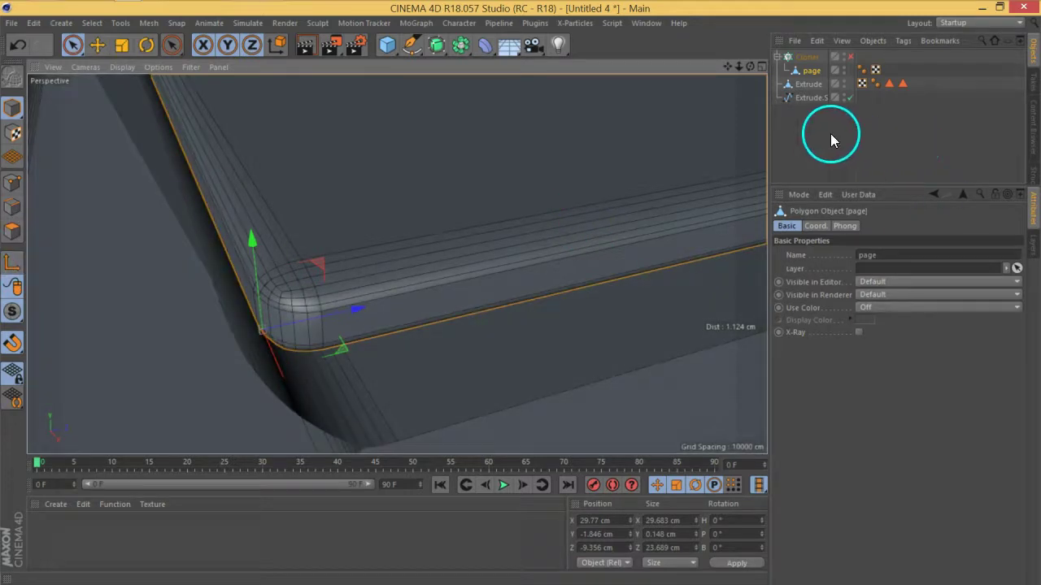
scroll(404, 268, "up", 10)
scroll(405, 265, "down", 5)
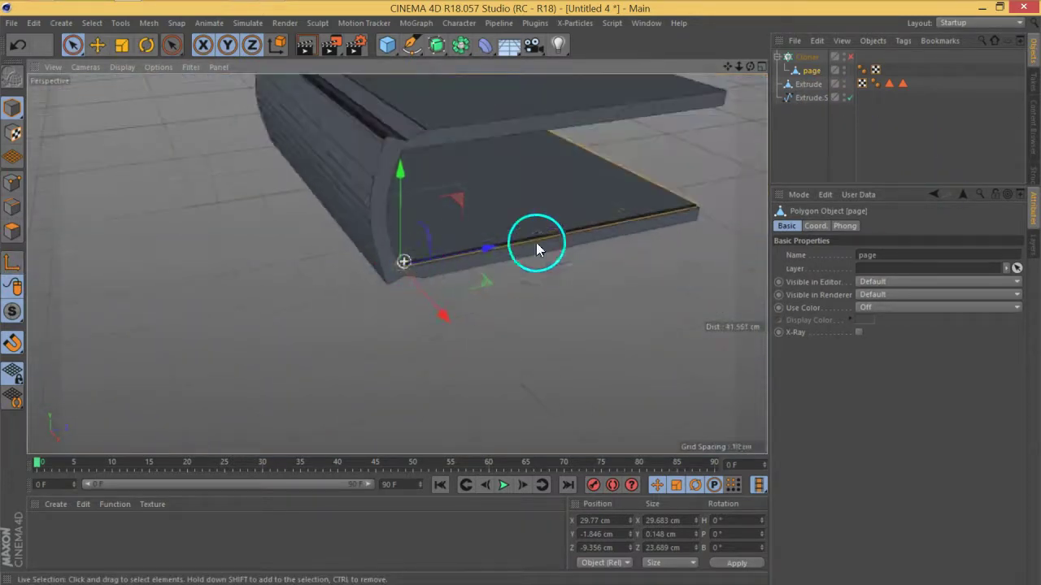
middle_click_drag(536, 242, 478, 255, "alt")
left_click_drag(477, 256, 358, 232, "alt")
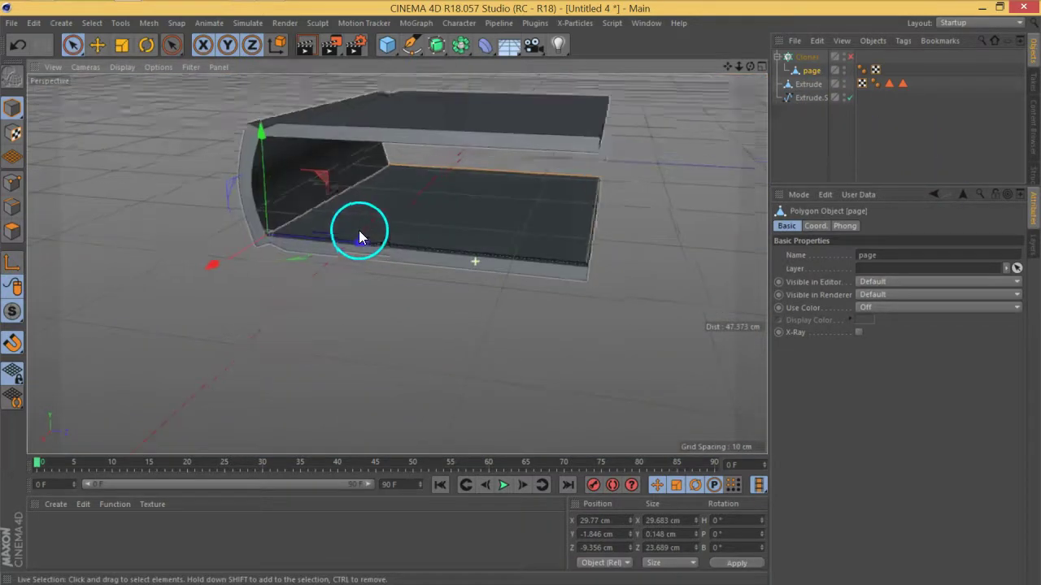
- Re-enable the Cloner and open its clone transform settings
left_click(850, 58)
mouse_move(365, 262)
left_mouse_down("alt")
mouse_move(255, 270)
mouse_move(227, 261)
mouse_move(331, 231)
mouse_move(317, 205)
mouse_move(237, 211)
mouse_move(309, 209)
mouse_move(344, 263)
mouse_move(319, 286)
mouse_move(341, 223)
mouse_move(464, 295)
mouse_move(260, 257)
mouse_move(372, 244)
mouse_move(371, 260)
left_mouse_up("alt")
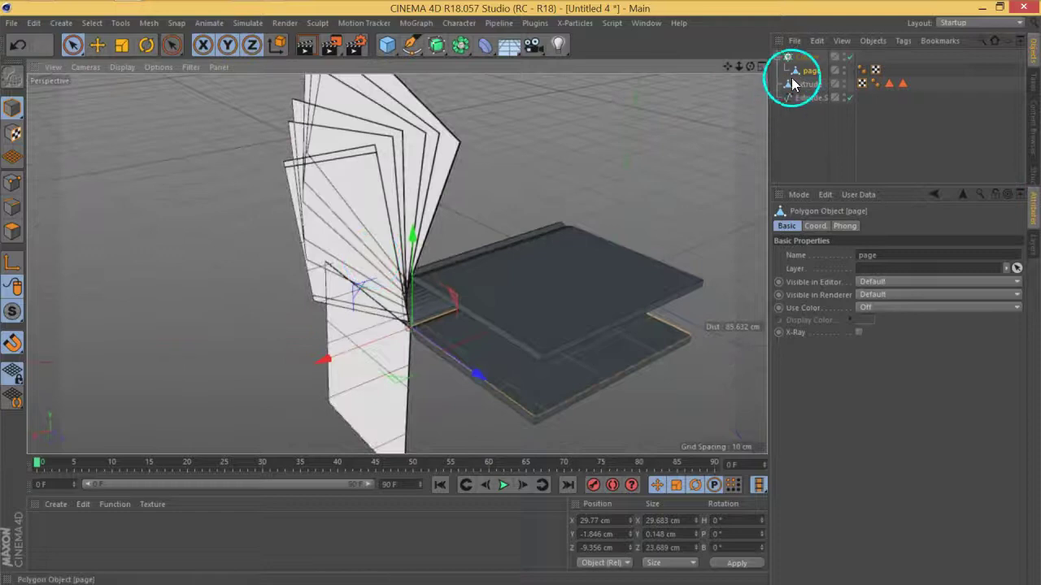
left_click(814, 226)
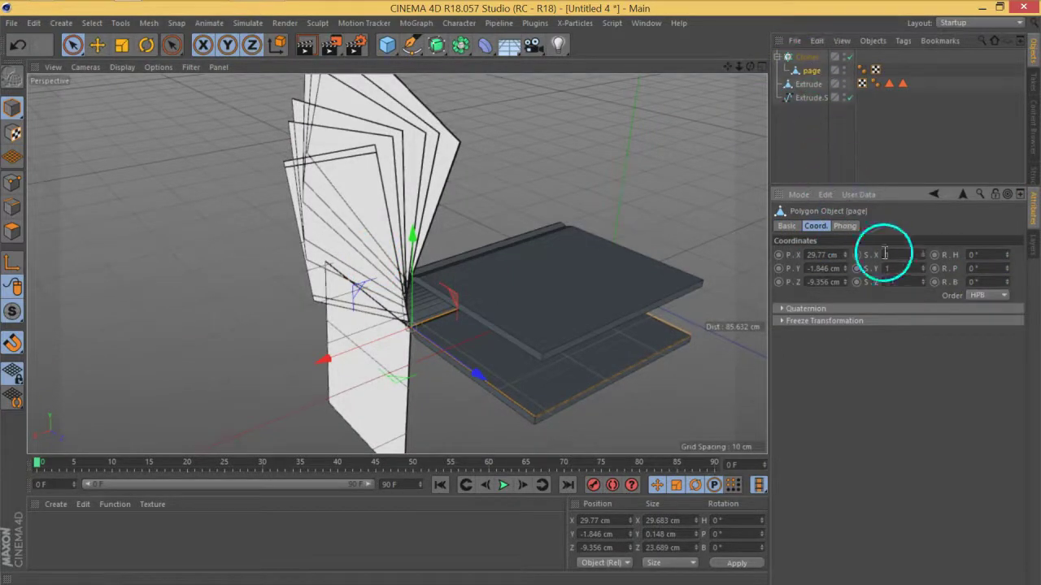
left_click(803, 57)
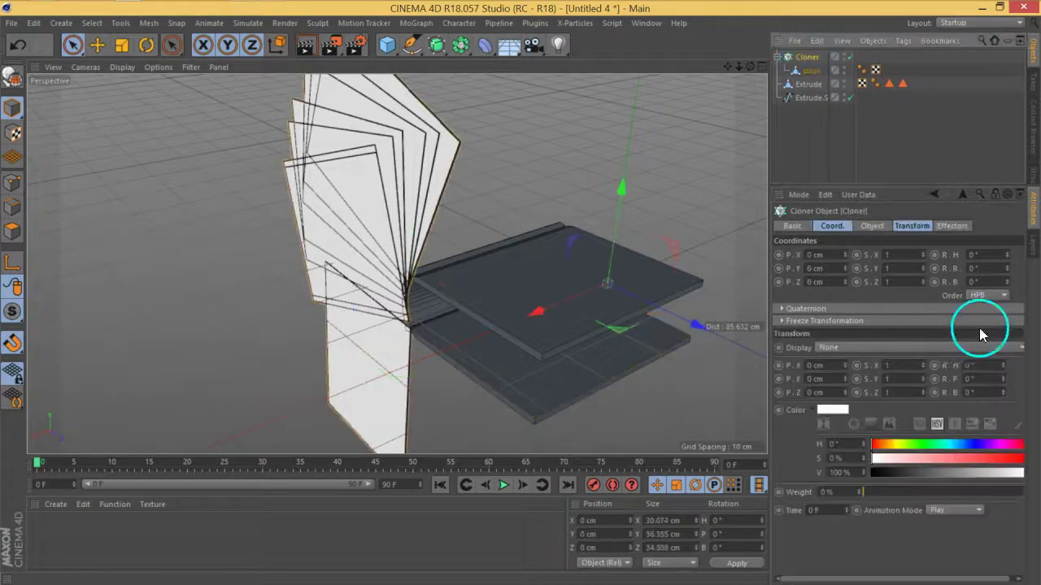
left_click(947, 227)
left_click(913, 227)
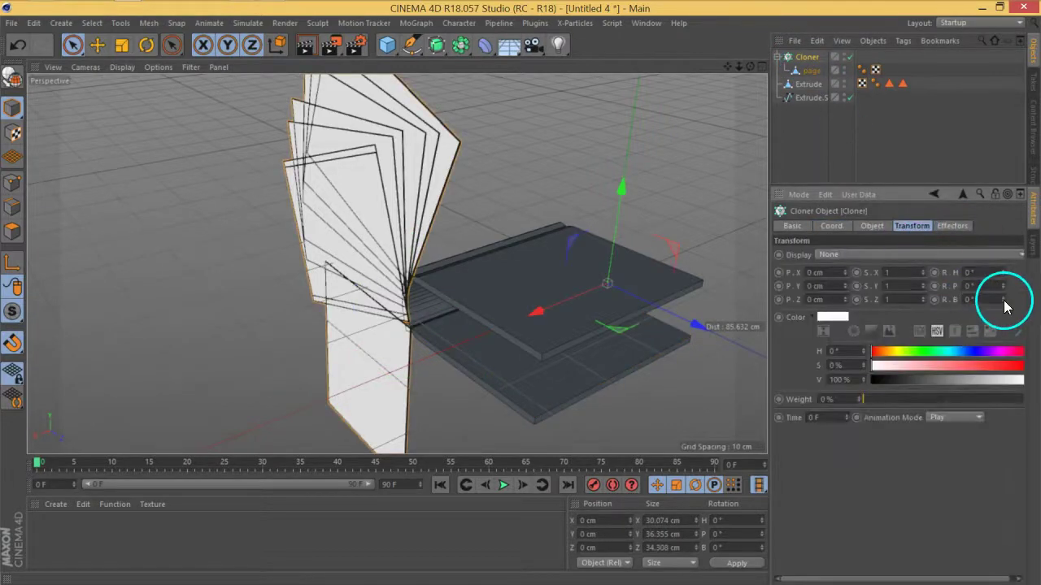
- Try aligning the clones with the cover by rotating them to heading -67°, pitch -103° and bank 69°
mouse_move(1005, 305)
left_mouse_down()
mouse_move(987, 228)
mouse_move(1003, 293)
mouse_move(1001, 251)
mouse_move(999, 302)
mouse_move(1027, 428)
mouse_move(1025, 493)
mouse_move(1022, 458)
left_mouse_up()
left_click_drag(481, 413, 613, 297, "alt")
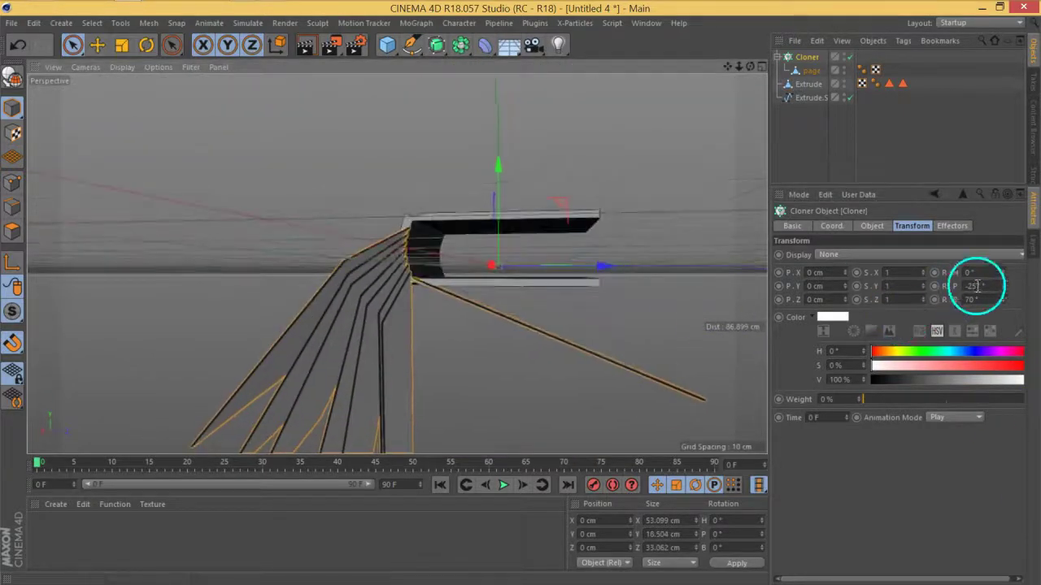
left_click_drag(1002, 280, 1005, 260)
mouse_move(989, 211)
left_mouse_down()
mouse_move(977, 191)
mouse_move(996, 333)
mouse_move(992, 316)
left_mouse_up()
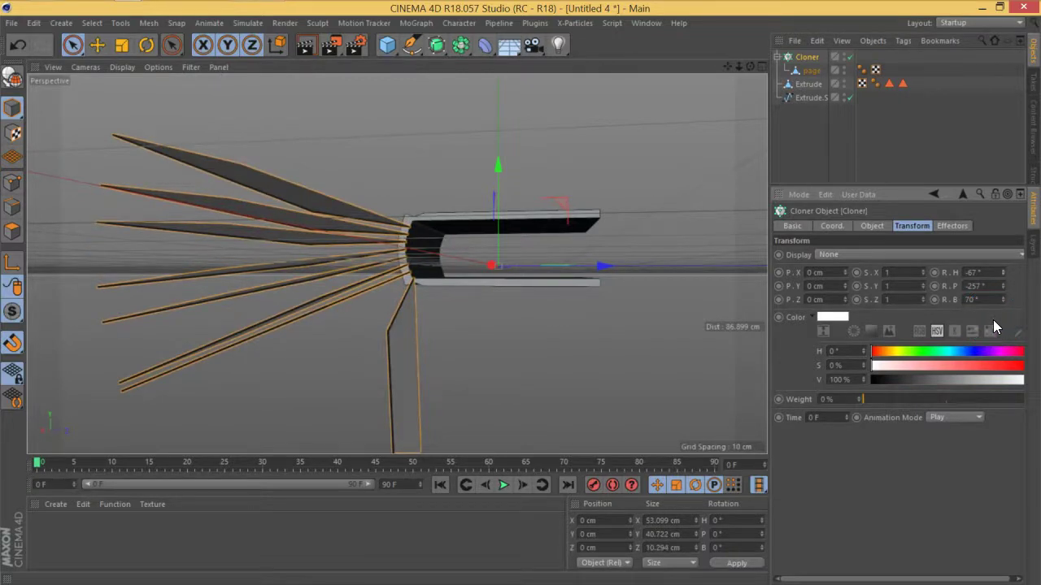
left_click_drag(1002, 297, 975, 179)
left_click_drag(430, 225, 448, 199, "alt")
scroll(463, 248, "up", 5)
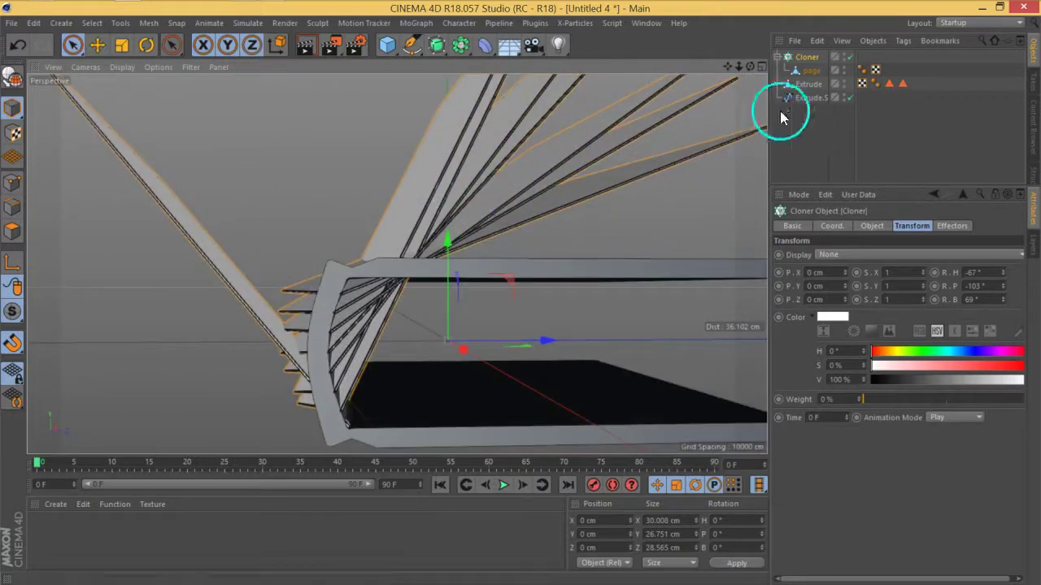
- Try distributing the page clones along the spline by Count, with a count of 9
left_click(802, 59)
left_click(870, 226)
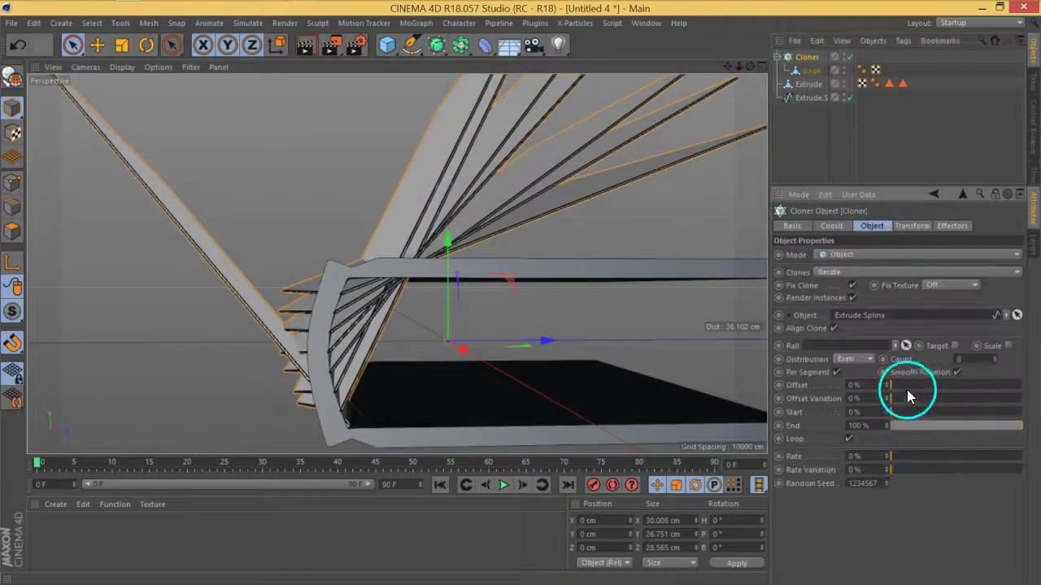
left_click(854, 358)
left_click(862, 377)
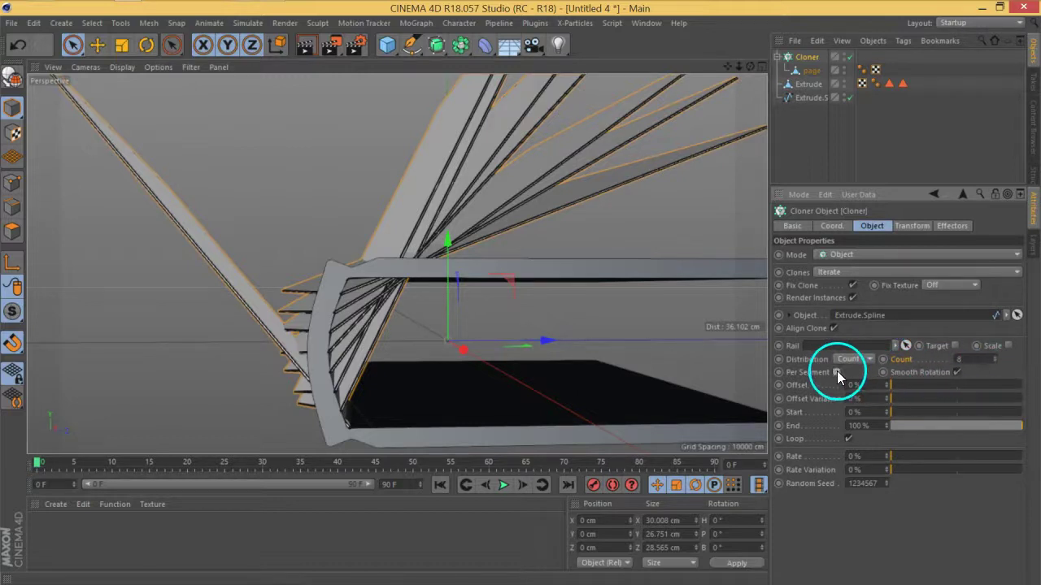
left_click_drag(998, 370, 987, 366)
left_click_drag(583, 336, 342, 248, "alt")
- Switch the Cloner to Linear mode with Blend clones, stacking 74 pages at a 0.1 cm vertical step
left_click(855, 256)
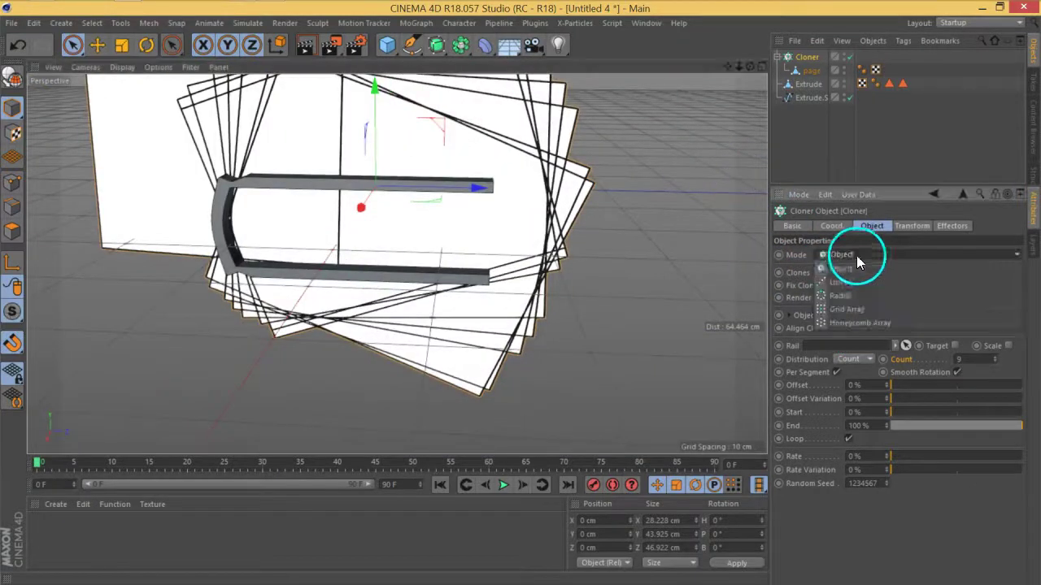
left_click(848, 274)
left_click_drag(444, 288, 336, 240, "alt")
scroll(408, 209, "up", 4)
left_click_drag(569, 206, 494, 147, "alt")
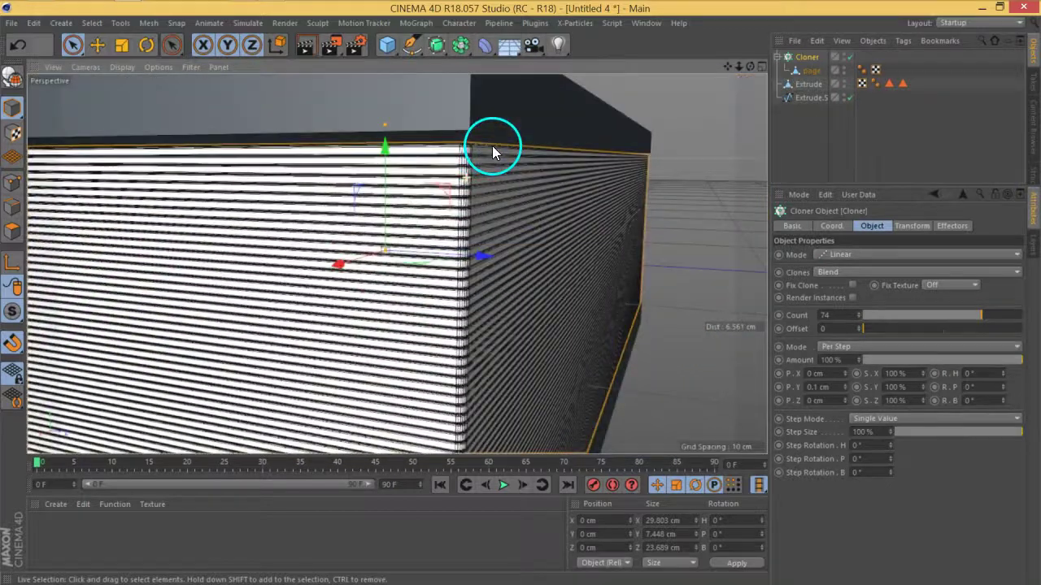
- Raise the clone count to 75 and check the page stack's fit at the cover's upper spine corner
left_click(857, 314)
left_click_drag(430, 290, 396, 234, "alt")
scroll(374, 207, "up", 3)
scroll(426, 162, "up", 3)
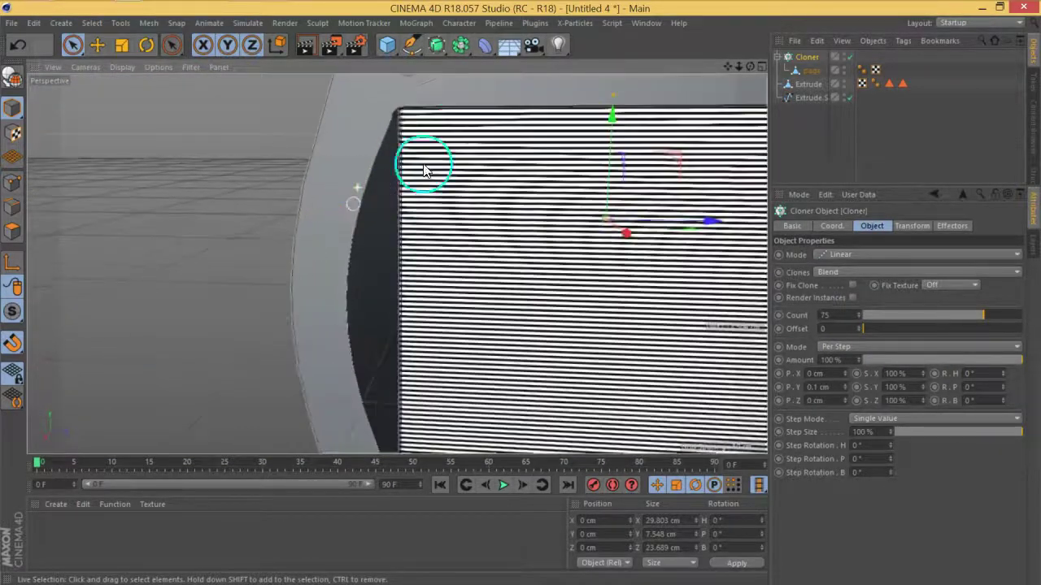
scroll(399, 114, "up", 2)
left_click_drag(398, 114, 411, 114, "alt")
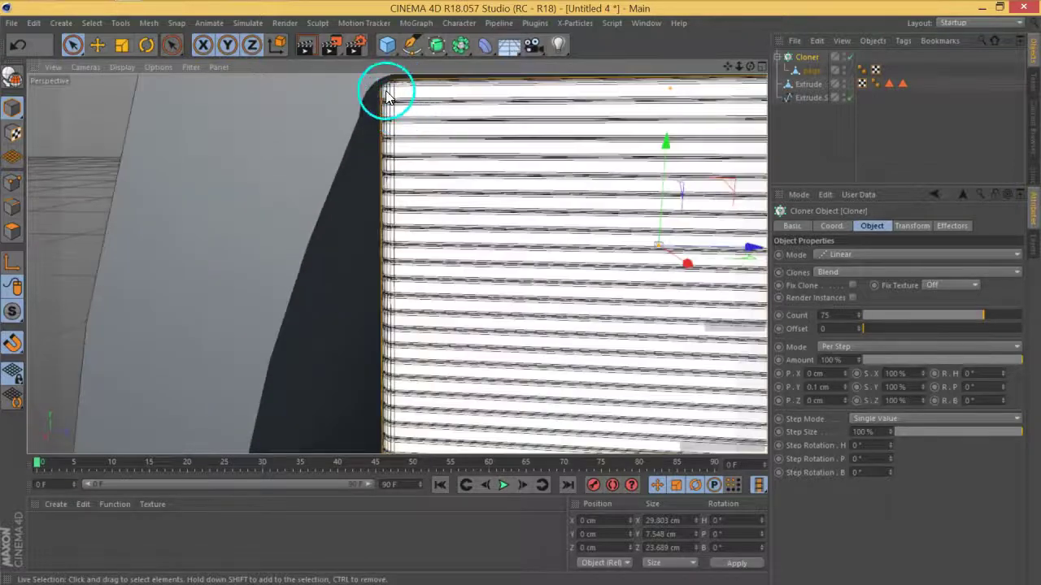
- Switch the Cloner back to Object mode so the pages follow the Extrude.Spline object
scroll(390, 257, "down", 5)
left_click_drag(556, 304, 541, 194, "alt")
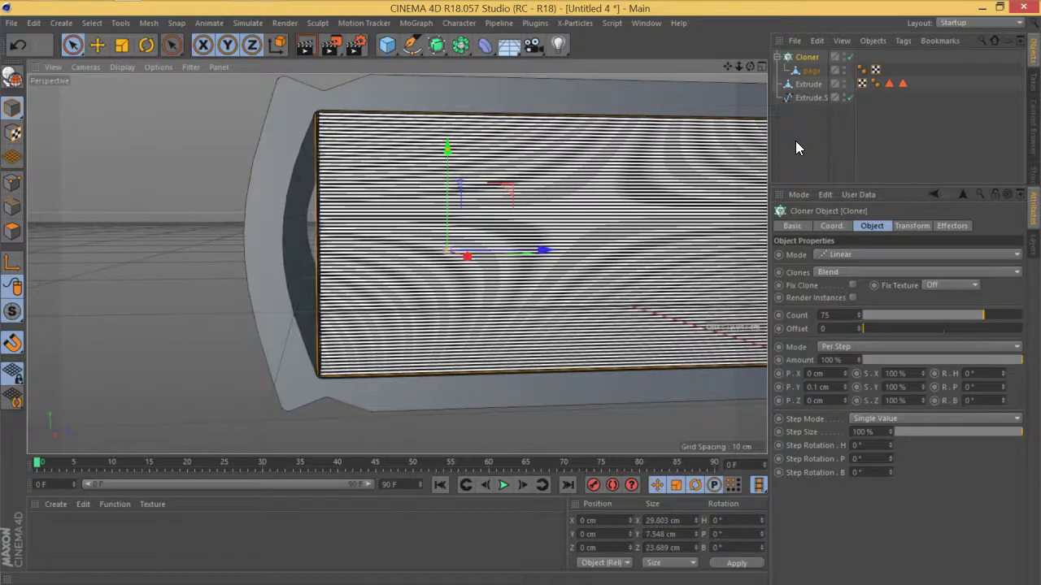
scroll(322, 264, "down", 1)
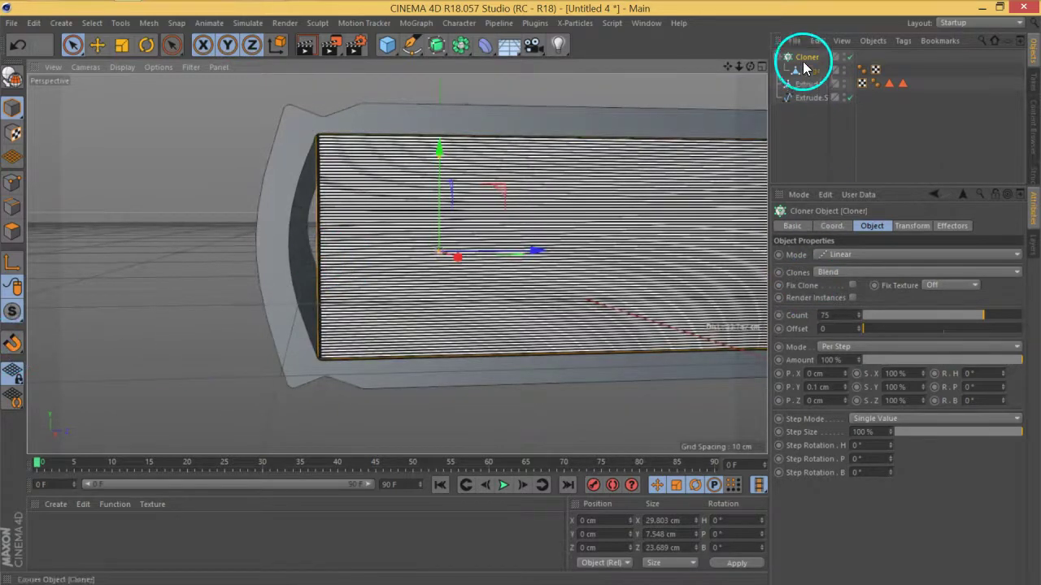
left_click(863, 255)
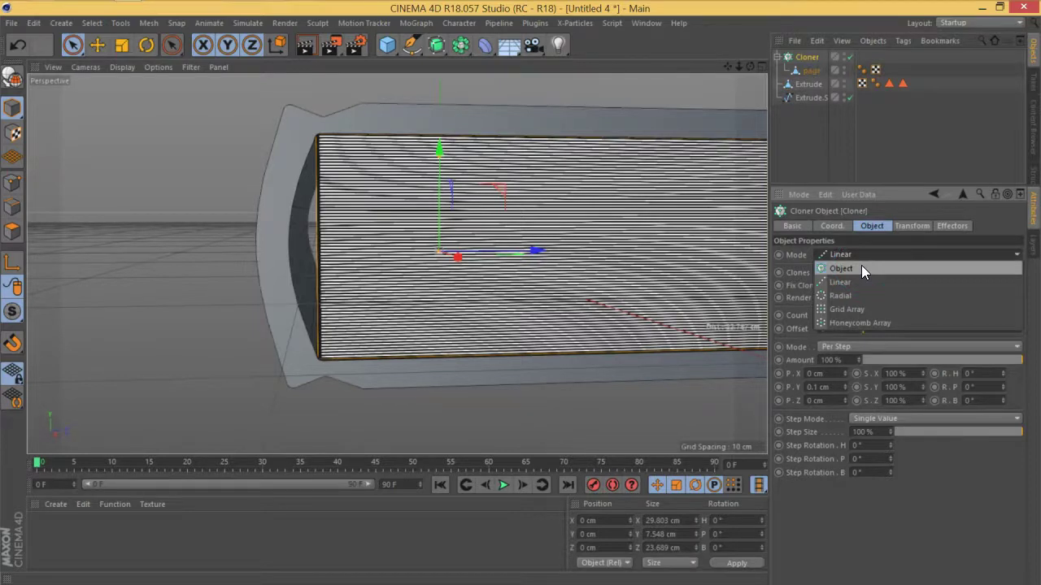
left_click(861, 270)
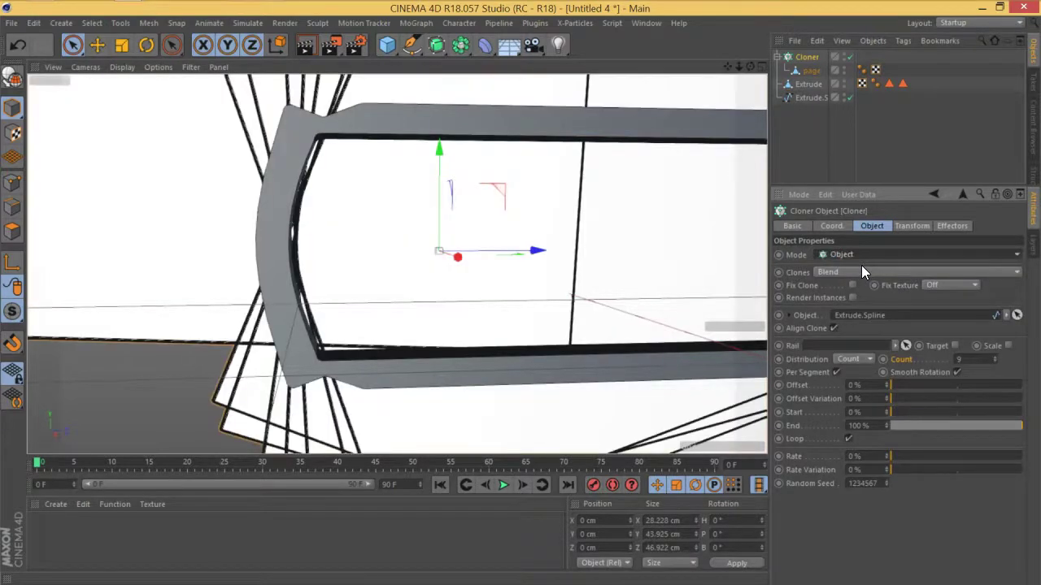
- Turn on Fix Clone and Render Instances for the Cloner
left_click(848, 437)
left_click(848, 437)
left_click(848, 438)
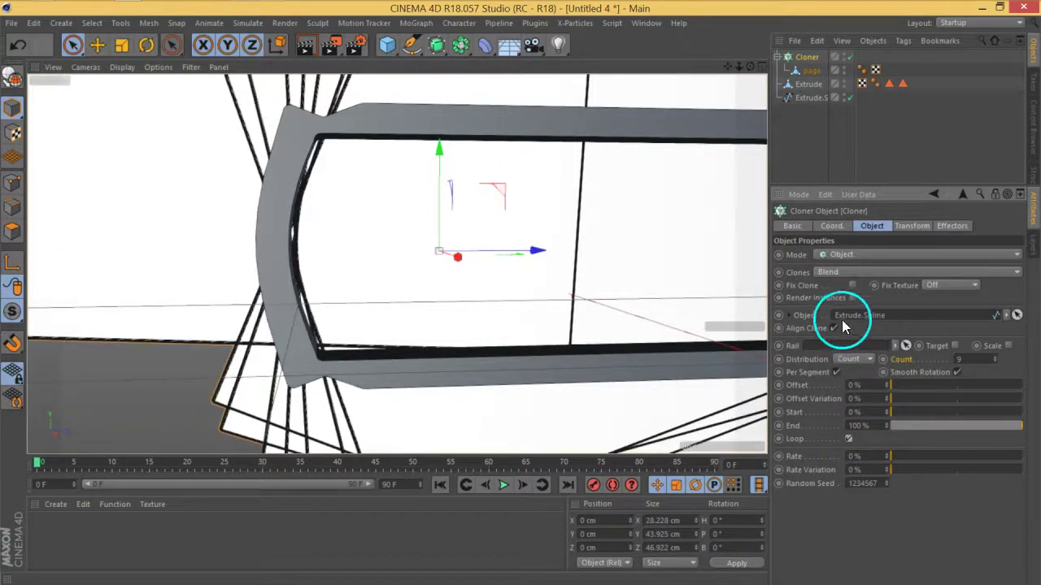
left_click(853, 286)
left_click(849, 298)
left_click(588, 353)
left_click(863, 358)
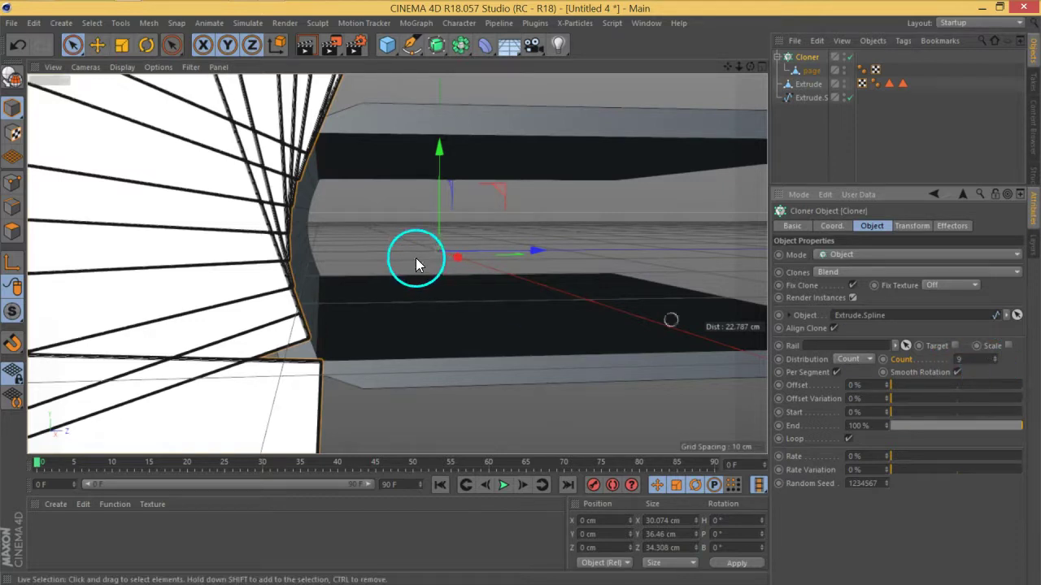
- Turn off Align Clone so the page clones lie flat along the spine curve
scroll(416, 258, "down", 8)
scroll(416, 258, "up", 6)
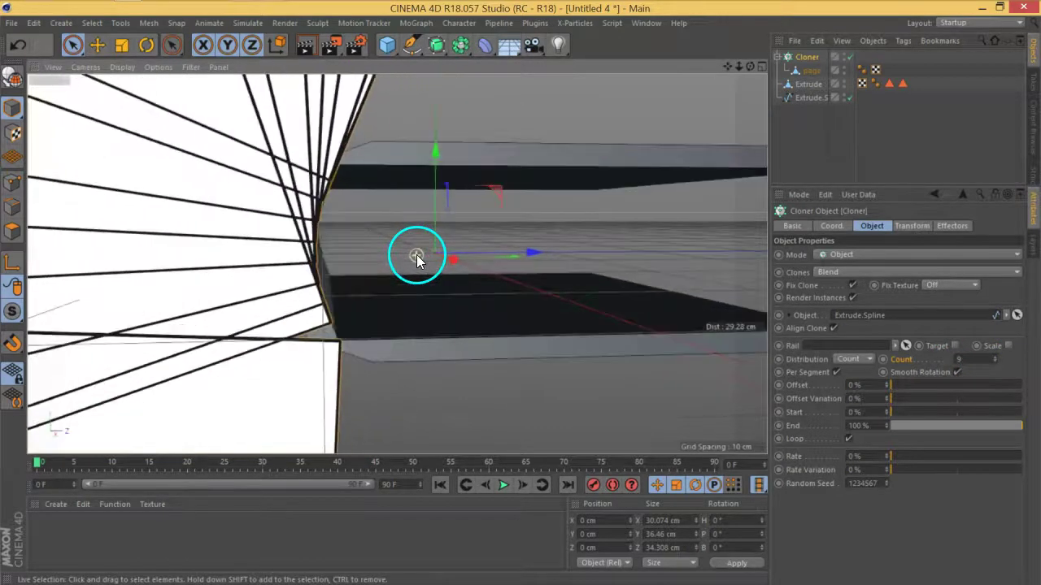
scroll(418, 258, "down", 2)
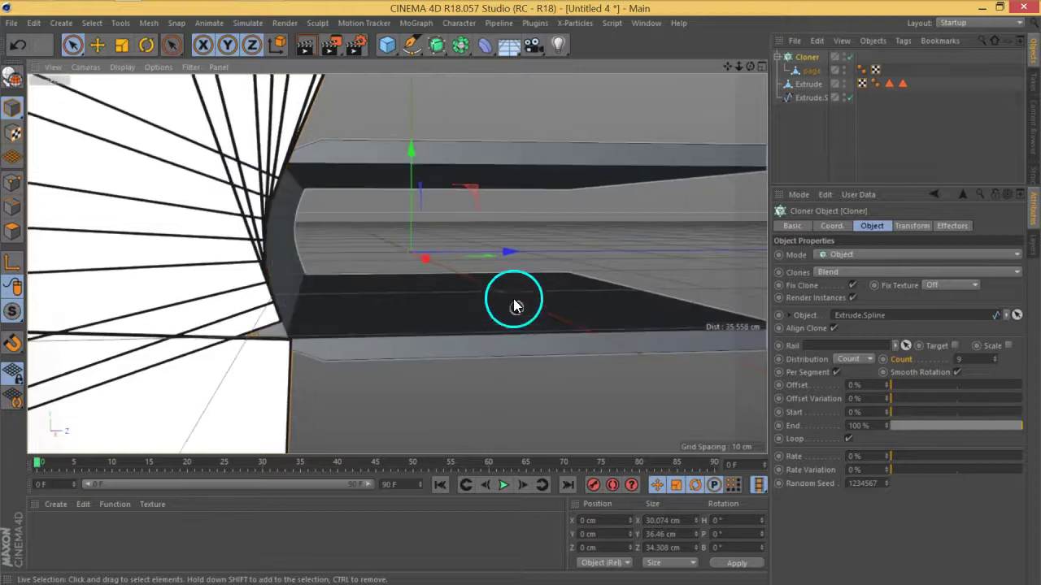
left_click(834, 329)
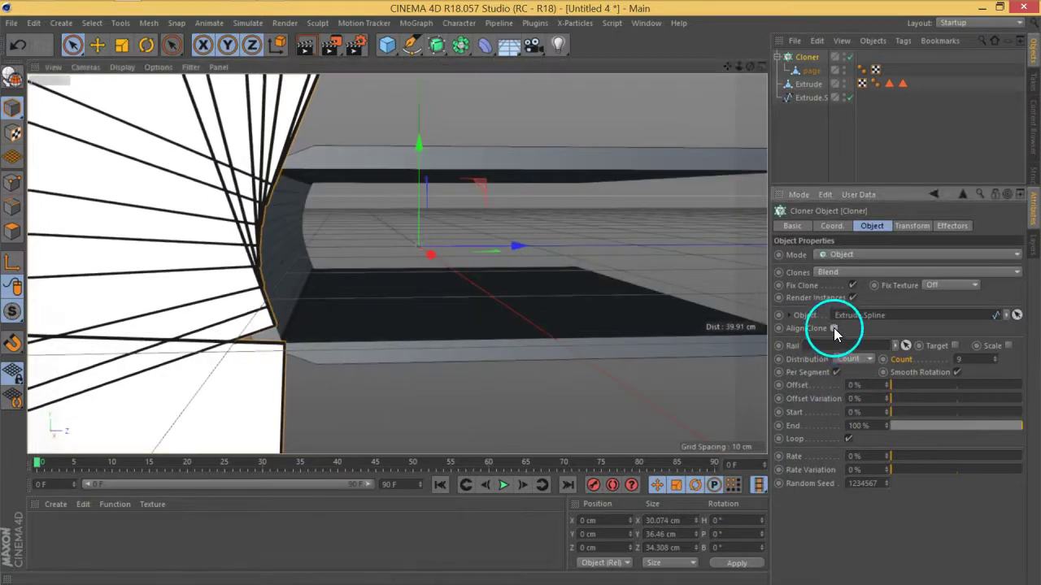
scroll(547, 320, "up", 2)
mouse_move(547, 319)
left_mouse_down("alt")
mouse_move(434, 310)
mouse_move(569, 301)
mouse_move(360, 339)
mouse_move(414, 330)
mouse_move(279, 297)
left_mouse_up("alt")
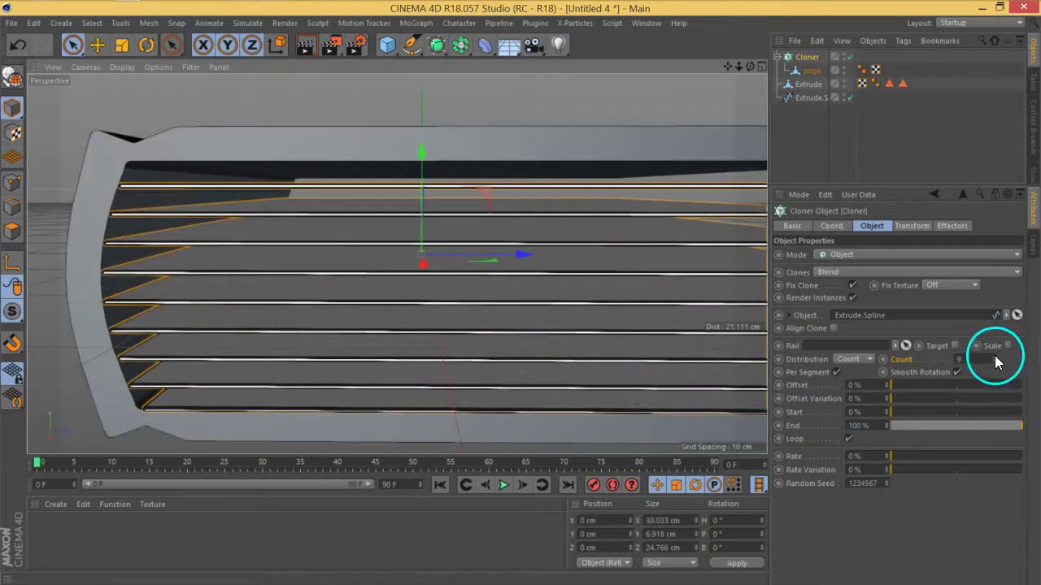
- Raise the Cloner's count to 50 pages, checking the spacing at the upper spine corner
left_click(994, 356)
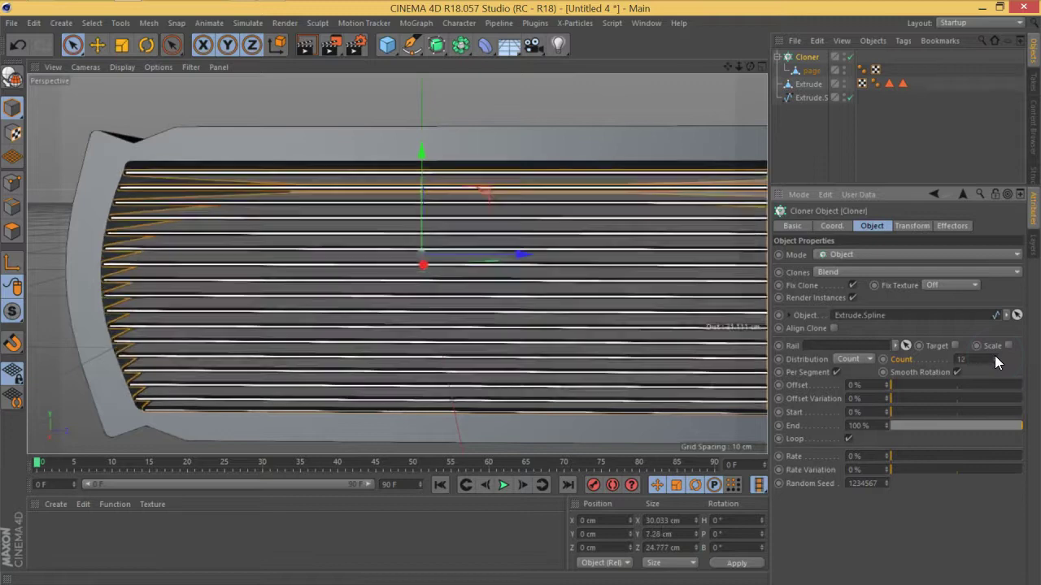
scroll(995, 359, "up", 20)
scroll(995, 363, "up", 11)
scroll(995, 356, "up", 3)
scroll(250, 144, "up", 6)
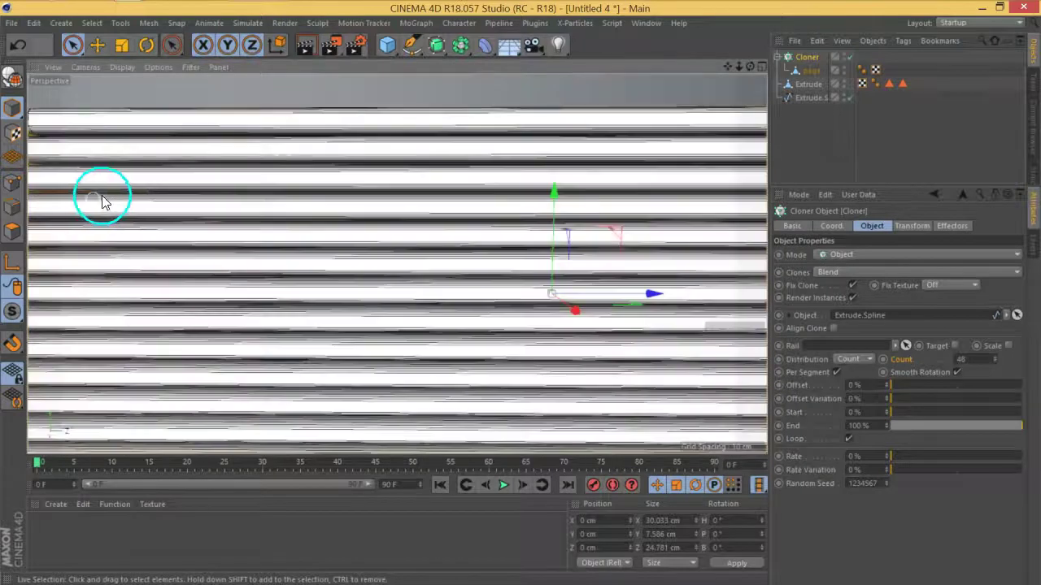
middle_click_drag(102, 201, 222, 235, "alt")
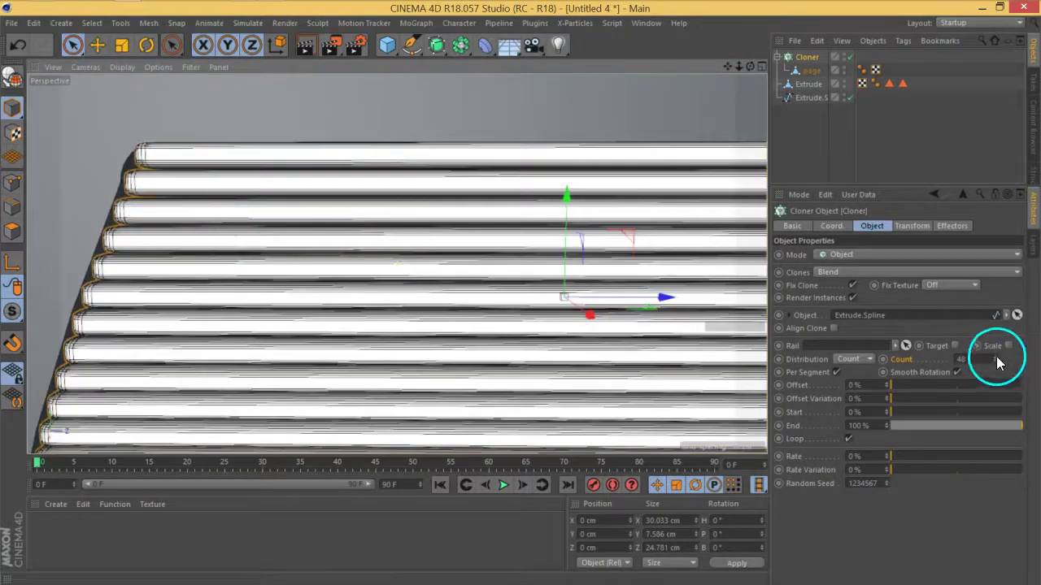
scroll(998, 363, "up", 2)
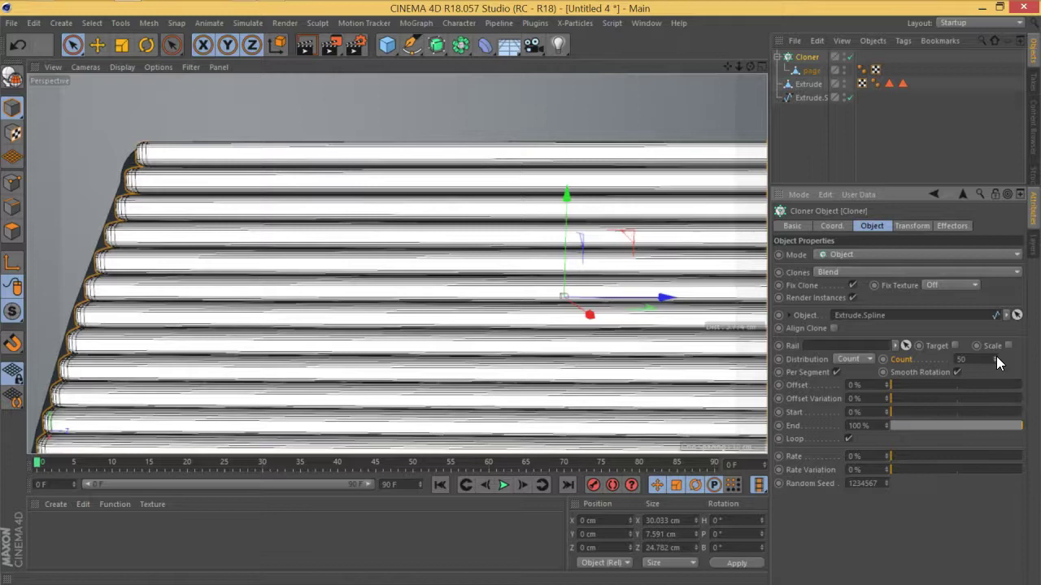
- Deselect everything and switch the viewport to shaded display without wireframe lines to inspect the whole book
scroll(453, 309, "down", 4)
mouse_move(604, 350)
left_mouse_down("alt")
mouse_move(697, 367)
mouse_move(442, 302)
mouse_move(620, 296)
mouse_move(463, 290)
mouse_move(650, 291)
mouse_move(520, 287)
left_mouse_up("alt")
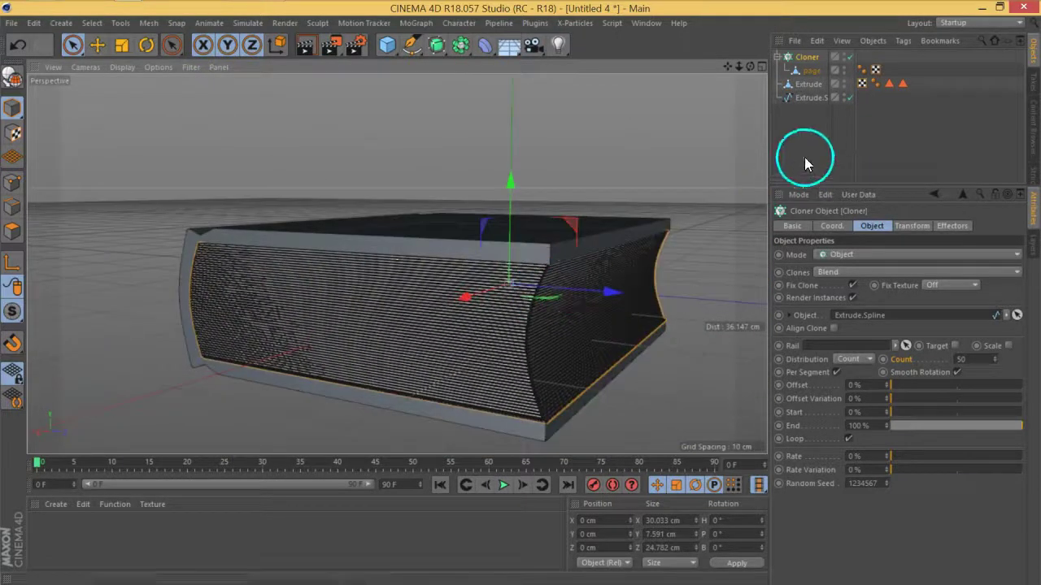
left_click(805, 163)
right_click_drag(491, 273, 394, 247, "alt")
left_click_drag(393, 247, 314, 227, "alt")
left_click(122, 67)
left_click(135, 99)
mouse_move(425, 279)
left_mouse_down("alt")
mouse_move(418, 239)
mouse_move(489, 238)
mouse_move(627, 272)
mouse_move(575, 333)
mouse_move(458, 294)
mouse_move(458, 262)
left_mouse_up("alt")
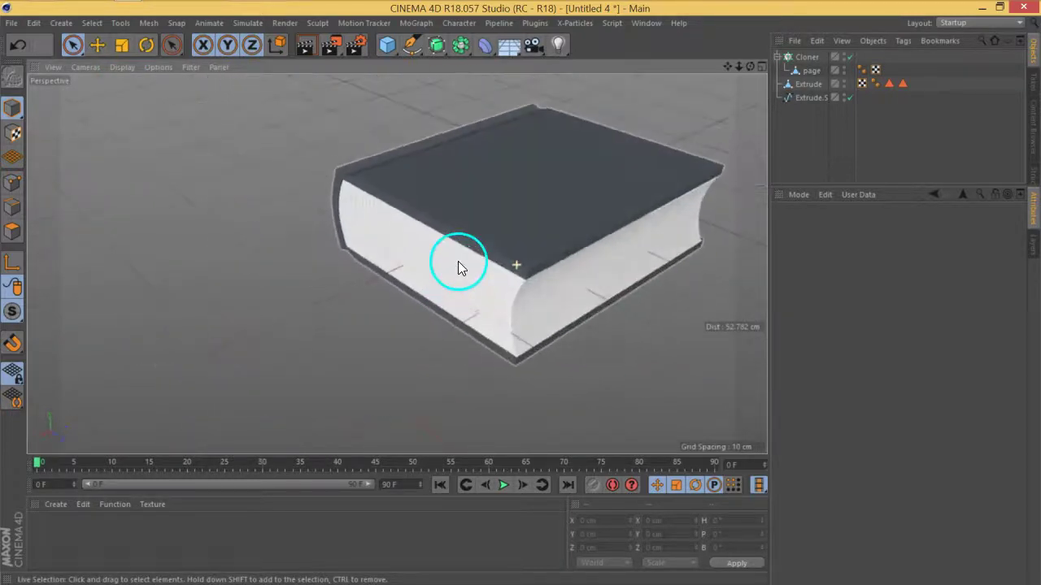
left_click_drag(479, 299, 468, 249, "alt")
scroll(468, 250, "up", 5)
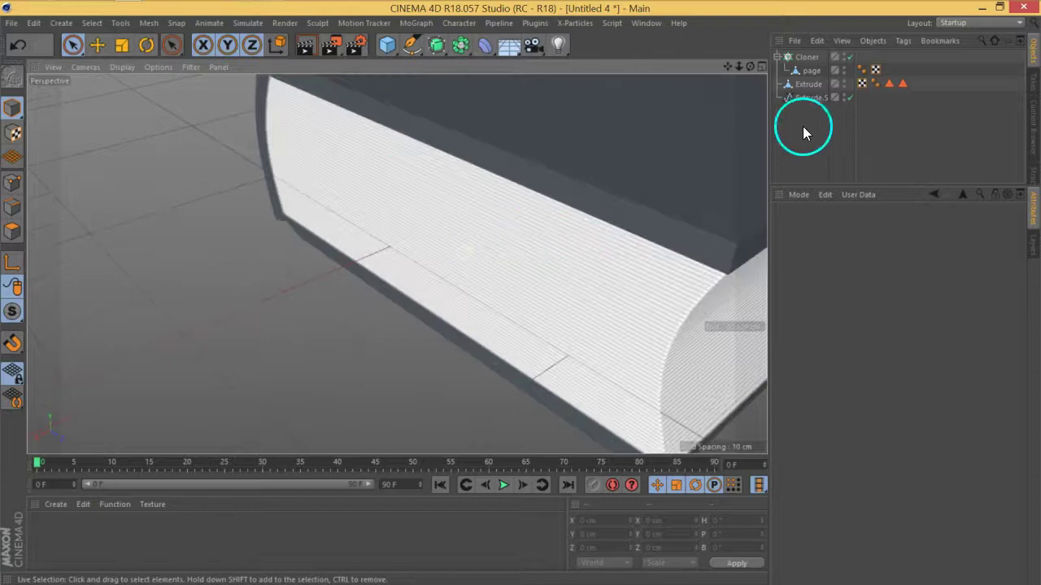
- Add a MoGraph Random effector to the page Cloner
left_click(801, 57)
left_click(415, 23)
mouse_move(479, 43)
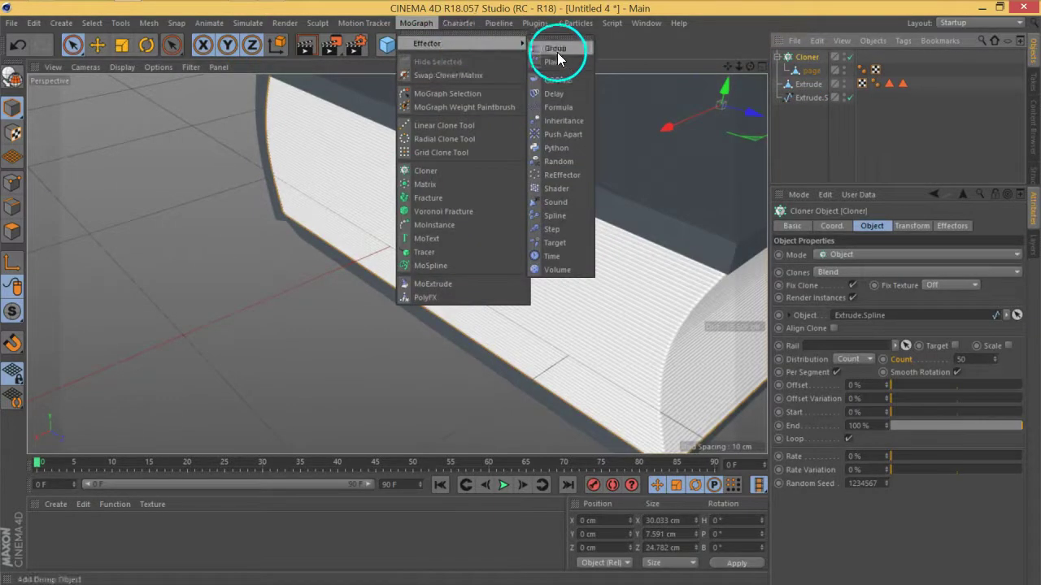
left_click(565, 167)
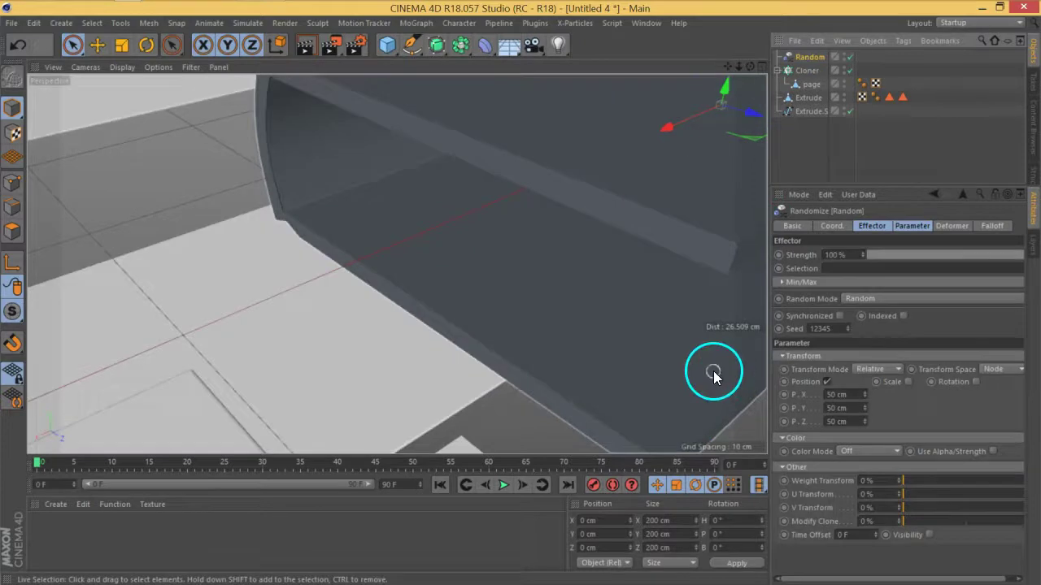
- Set the Random effector's position variation to X 0.01 cm, Y 0 cm and Z 0.02 cm
left_click(868, 409)
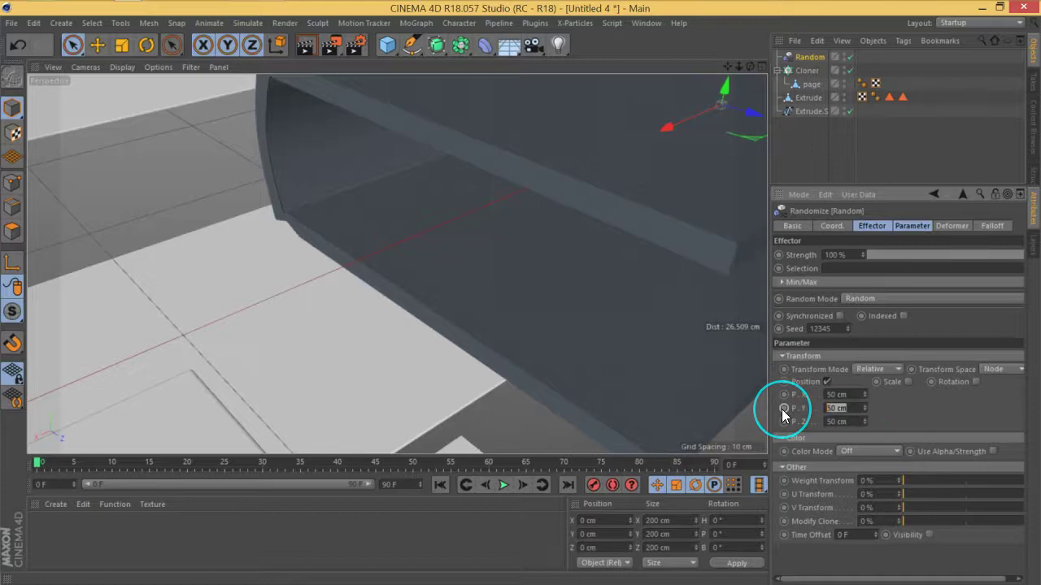
type("0")
key("Return")
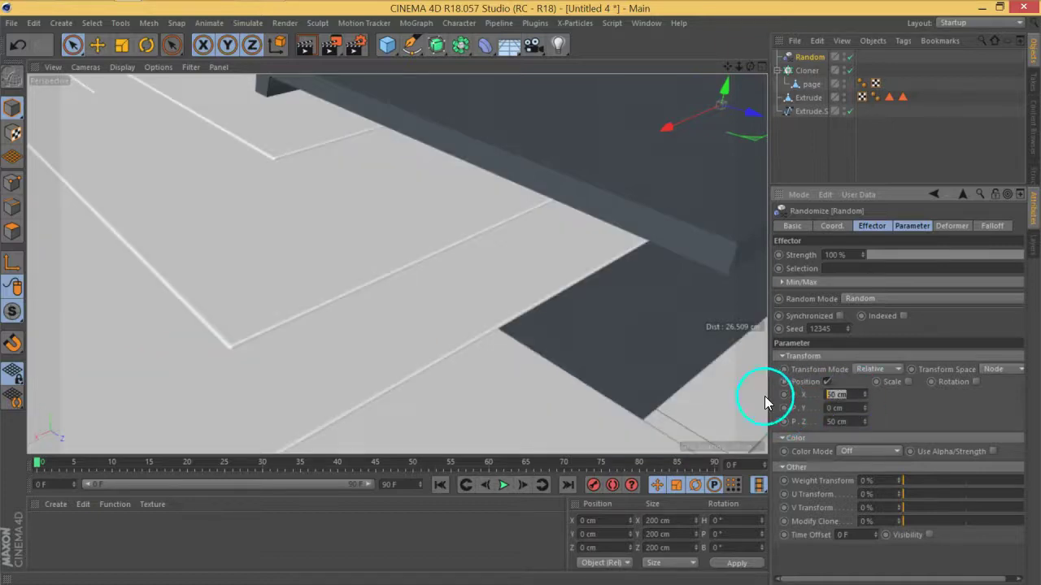
type("0.01")
key("Return")
left_click(838, 408)
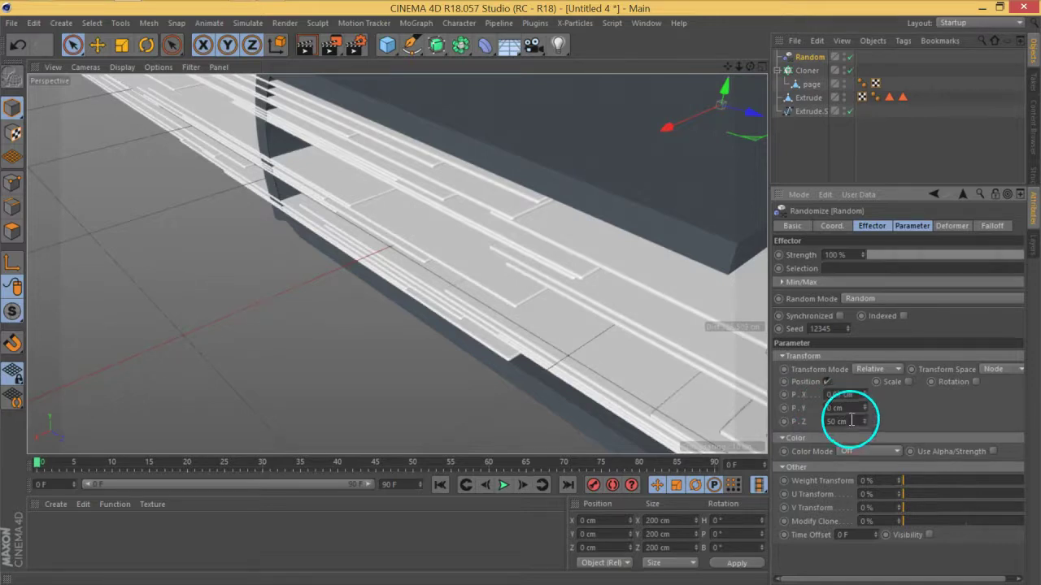
left_click(852, 420)
type(".02")
key("Return")
left_click_drag(652, 282, 586, 162, "alt")
left_click_drag(577, 203, 331, 201, "alt")
left_click_drag(526, 284, 470, 271, "alt")
- Enable rotation in the Random effector and set its pitch variation to -0.1°
left_click(985, 425)
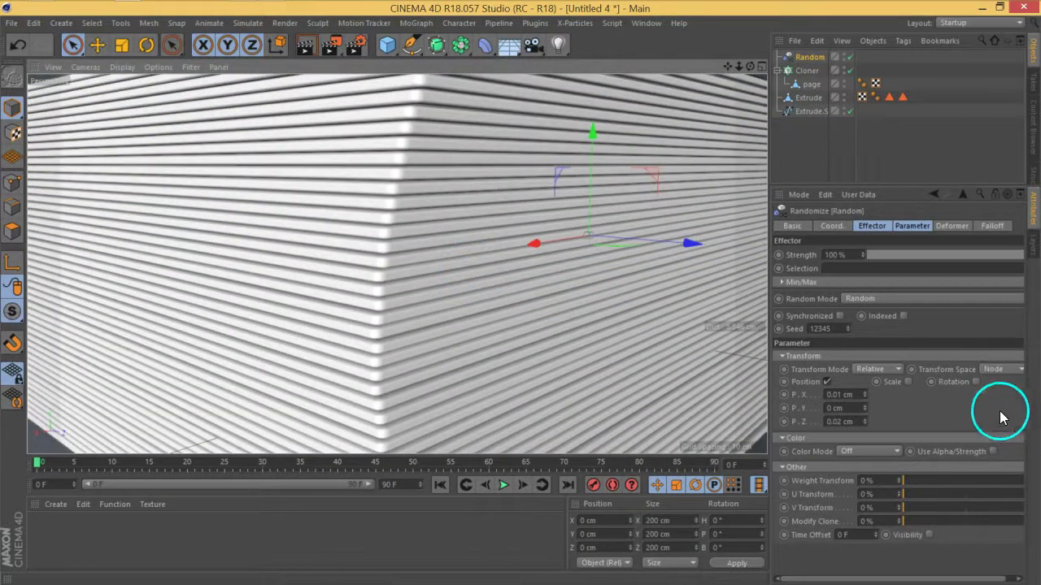
left_click(1014, 579)
left_click(1000, 406)
left_click(967, 383)
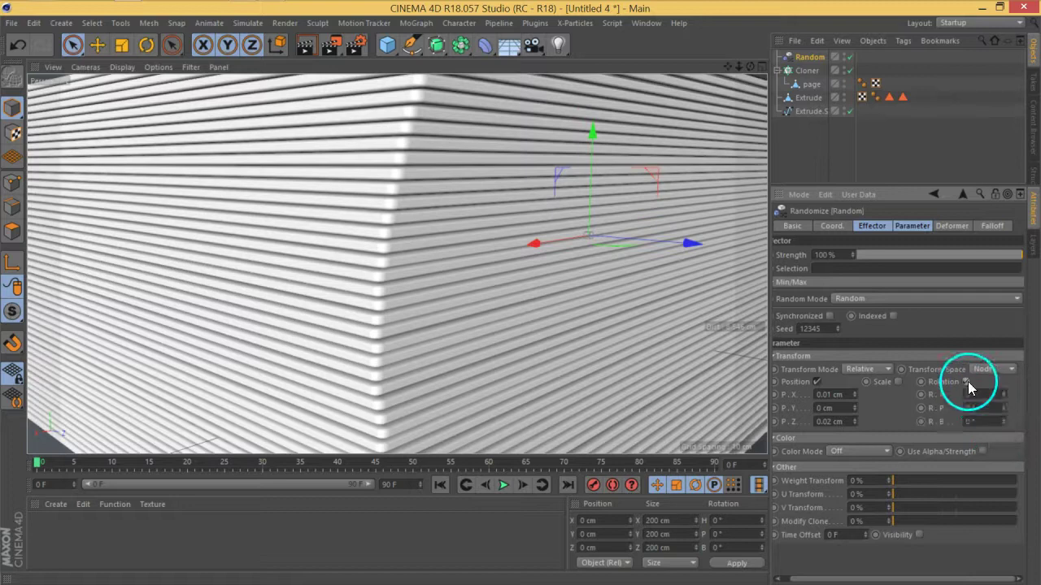
left_click_drag(1004, 409, 928, 408)
key("BackSpace")
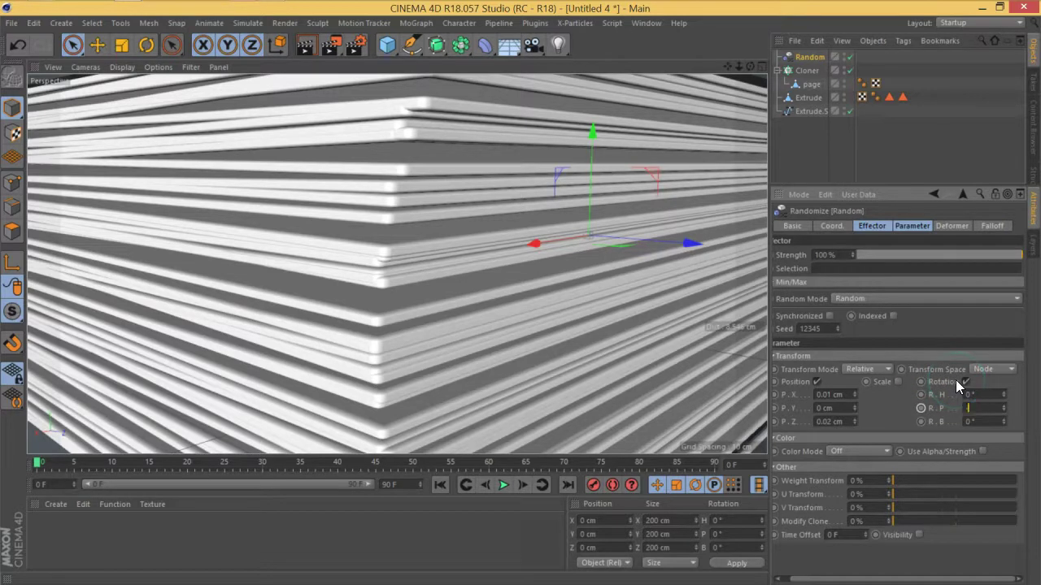
key("Return")
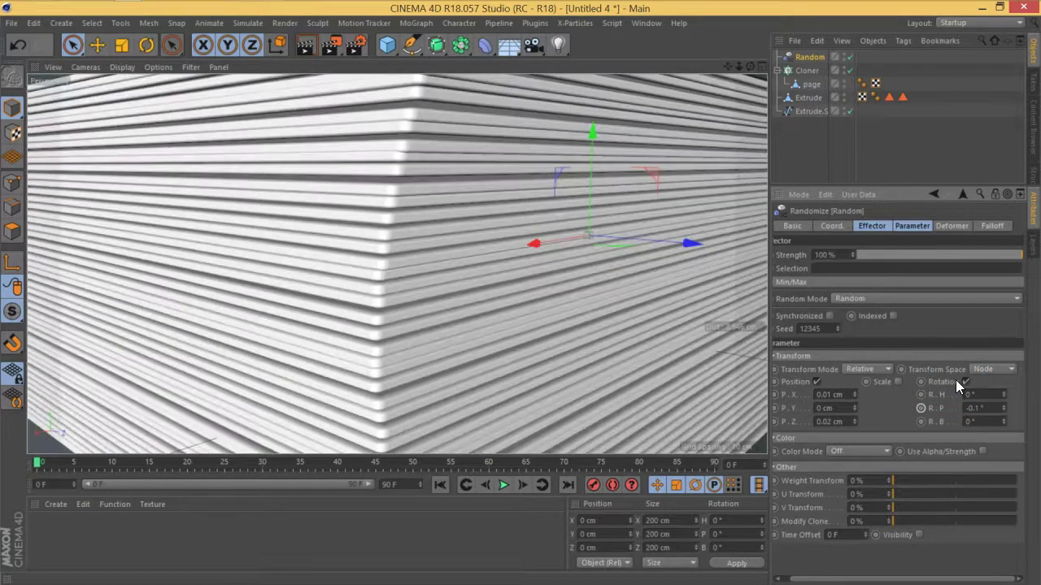
scroll(415, 202, "down", 3)
left_click_drag(390, 237, 344, 241, "alt")
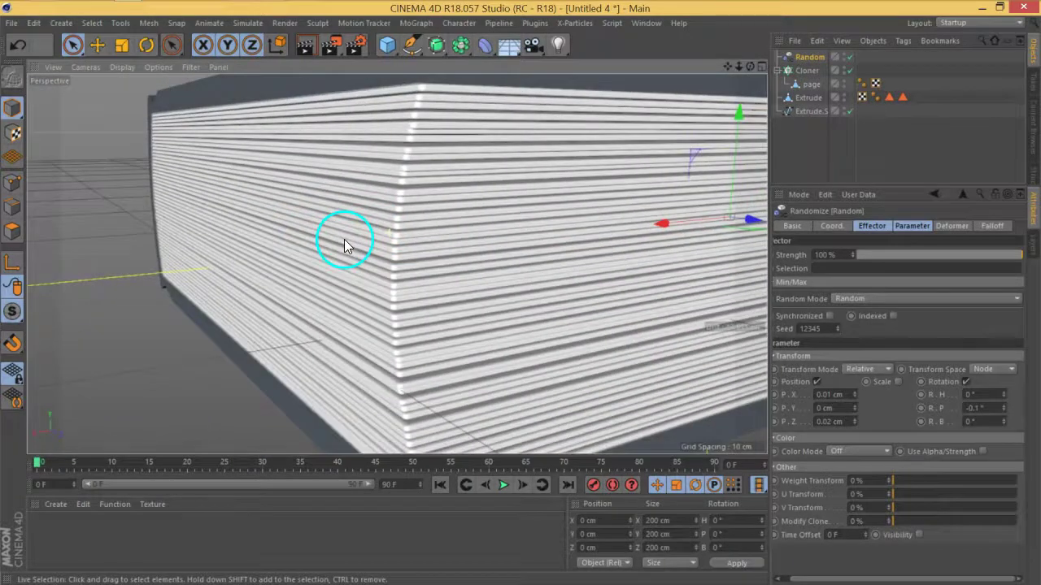
- Try a bank variation of 1° in the Random effector and inspect the page edges from the side
type("1")
key("Return")
left_click(982, 421)
type("-0.11")
key("Return")
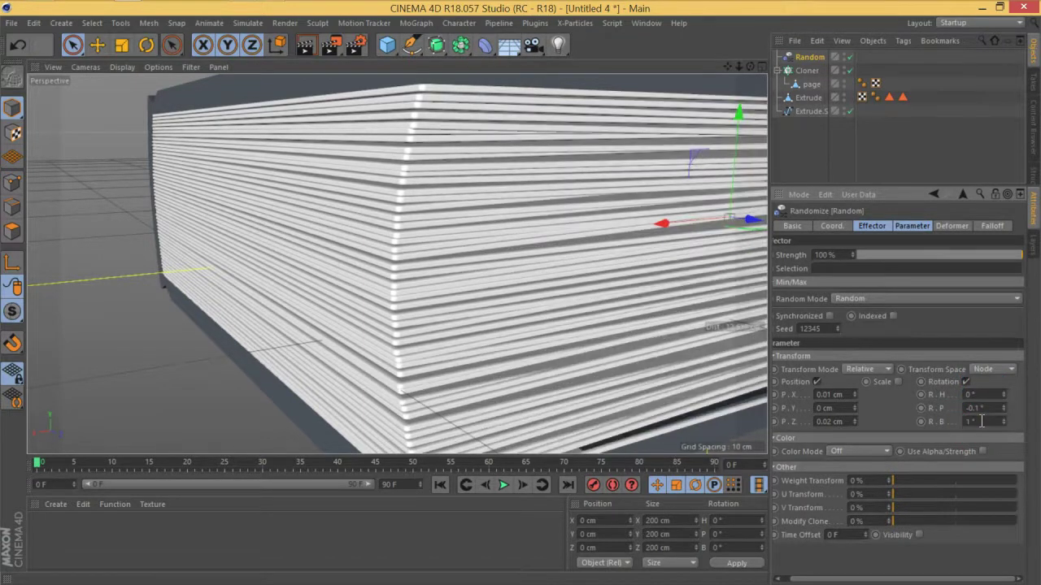
left_click_drag(488, 273, 353, 262, "alt")
scroll(352, 262, "down", 5)
mouse_move(557, 254)
left_mouse_down("alt")
mouse_move(420, 253)
mouse_move(568, 267)
left_mouse_up("alt")
scroll(548, 231, "up", 6)
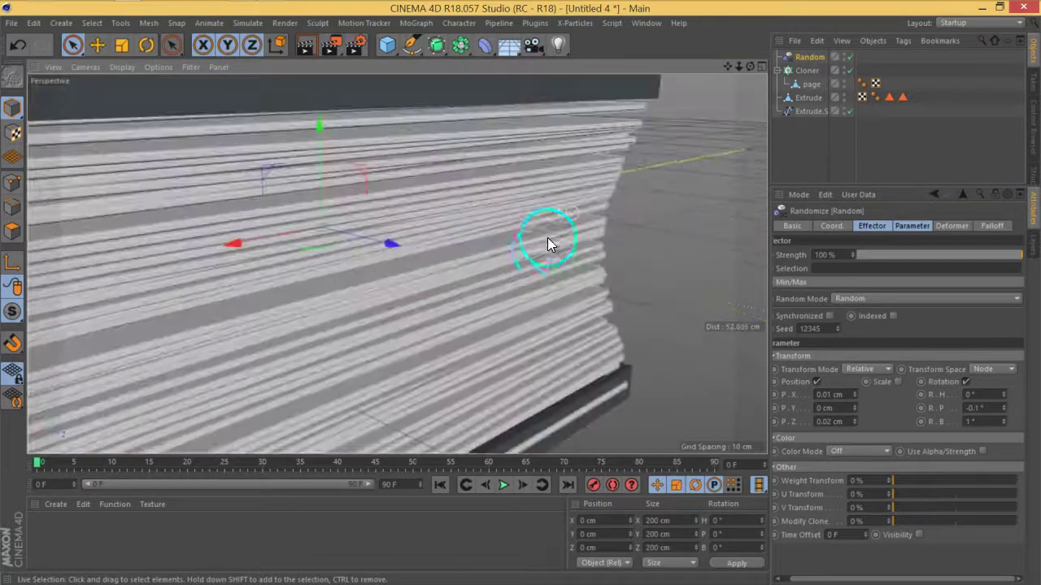
- Set the Random effector's bank variation to 0.2° and its heading variation to 0.3°
left_click_drag(980, 408, 908, 415)
type("3")
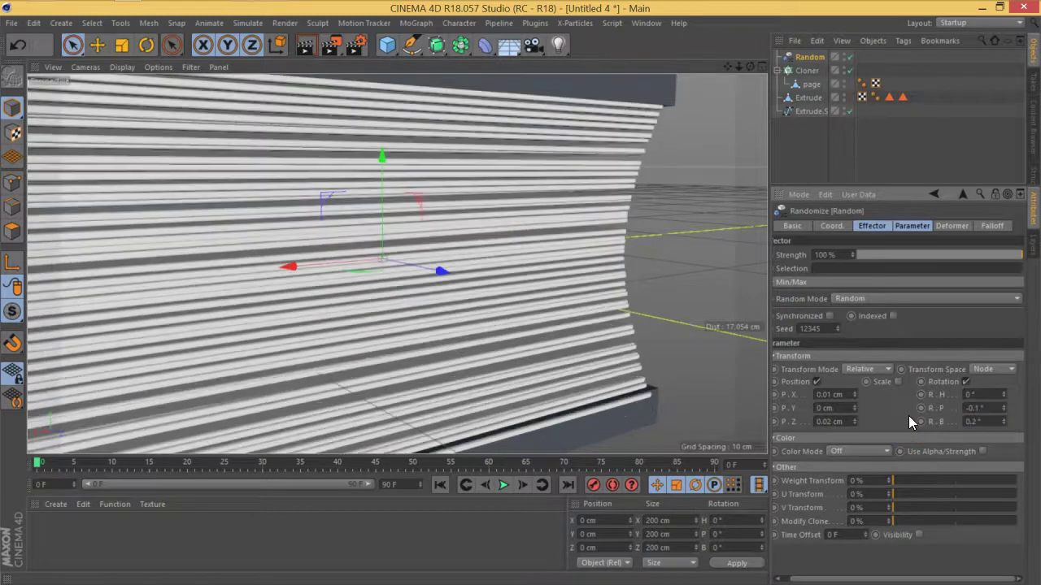
left_click(979, 394)
type("-.1")
key("Return")
double_click(989, 391)
type(".3")
key("Return")
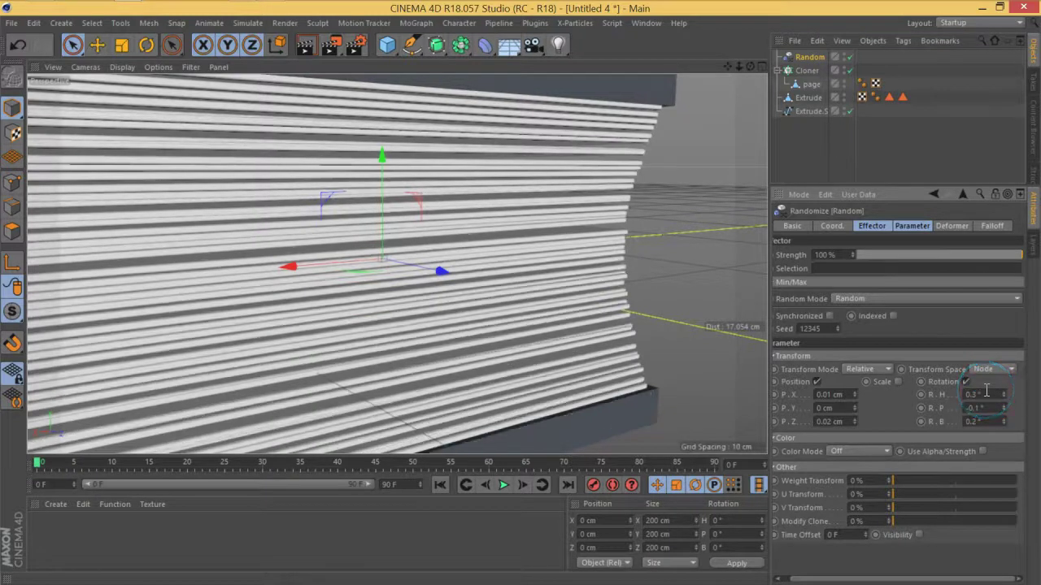
- Deselect everything, frame the book at an angle from above and render the active view
right_click_drag(400, 404, 262, 354, "alt")
left_click_drag(262, 353, 498, 269, "alt")
left_click(754, 160)
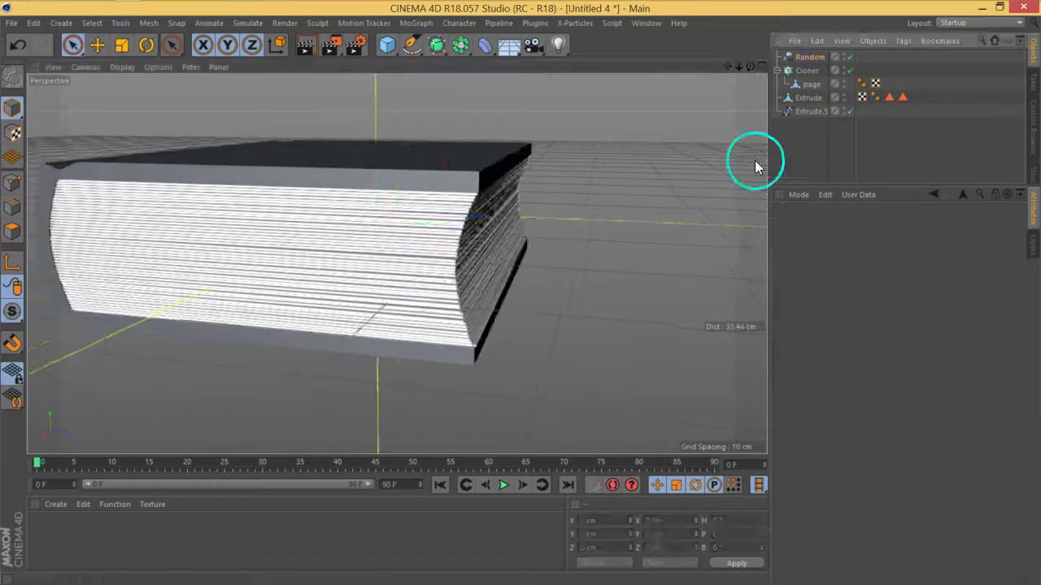
middle_click_drag(260, 283, 425, 249, "alt")
left_click_drag(425, 249, 520, 327, "alt")
left_click(305, 44)
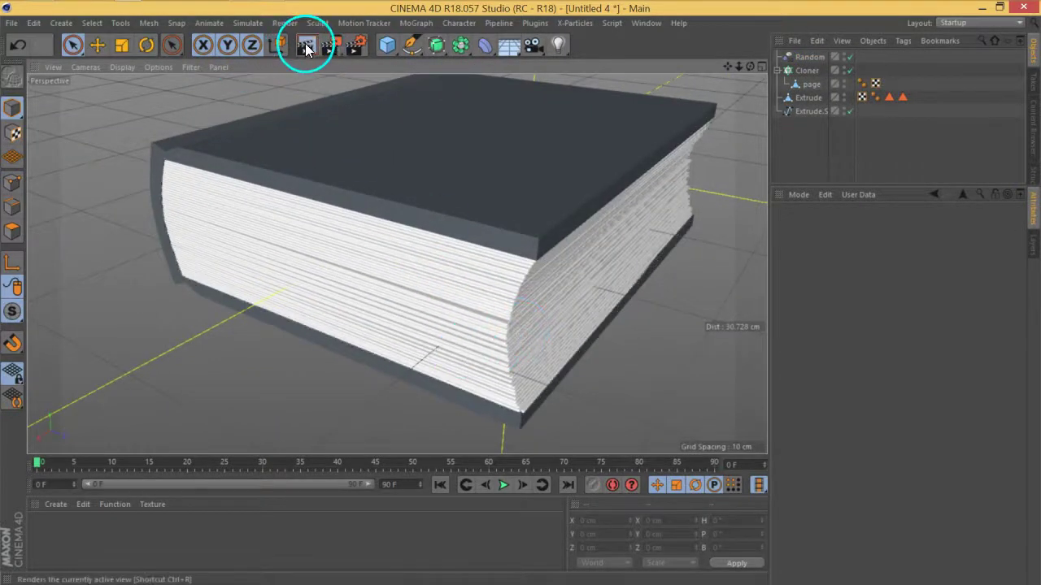
left_click(338, 377)
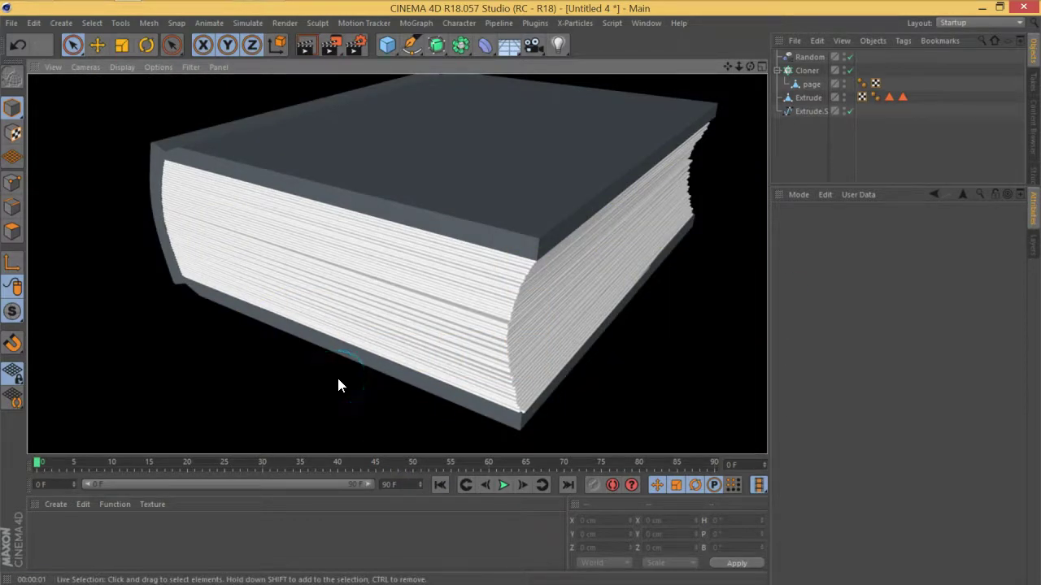
- Select the Extrude cover object and switch the viewport to shading with edge lines
left_click(809, 96)
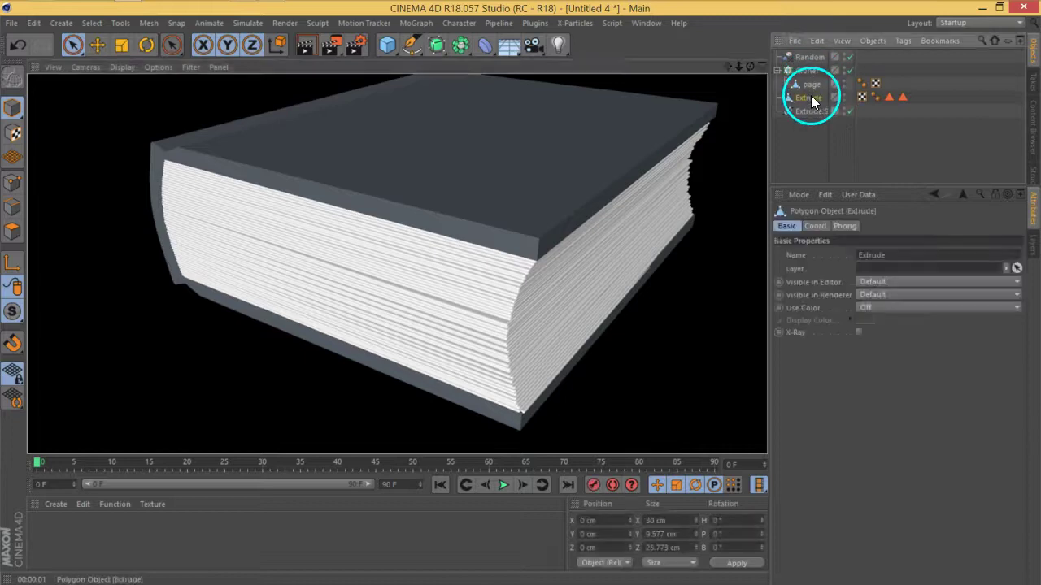
left_click_drag(322, 296, 339, 255, "alt")
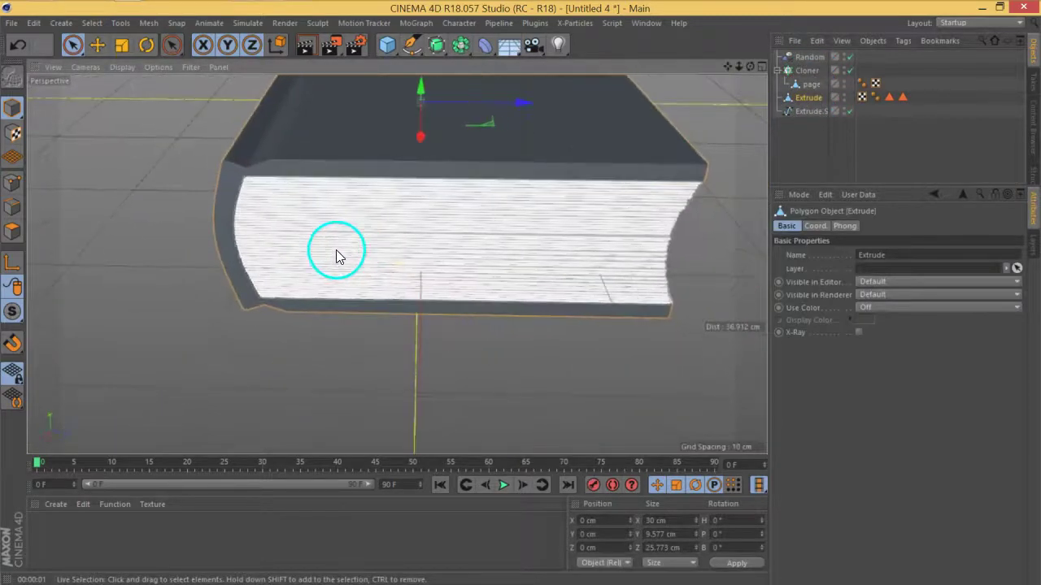
left_click(809, 139)
left_click_drag(390, 209, 588, 170, "alt")
scroll(588, 170, "up", 5)
left_click(785, 97)
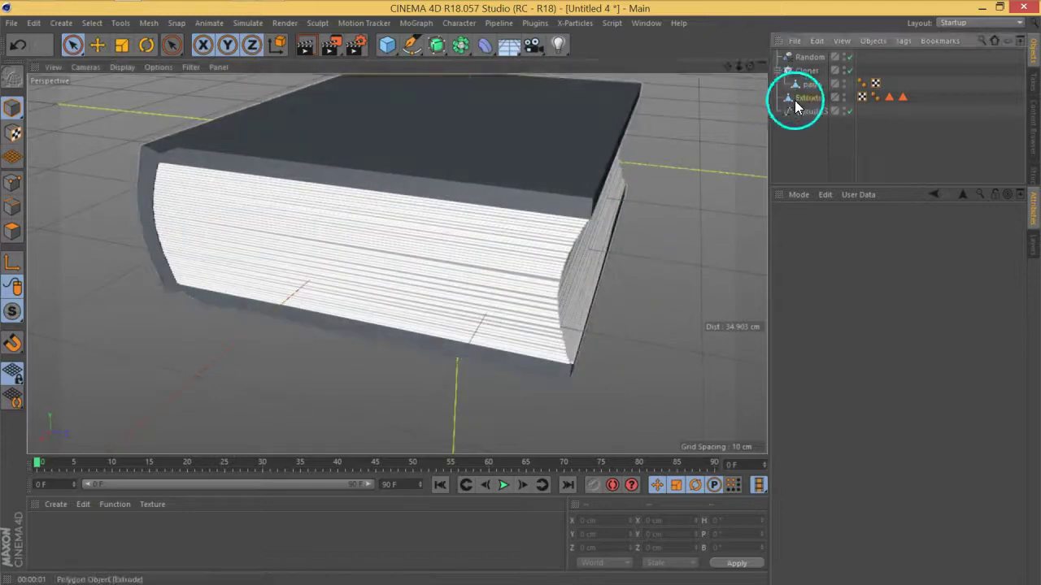
left_click(128, 66)
left_click(146, 101)
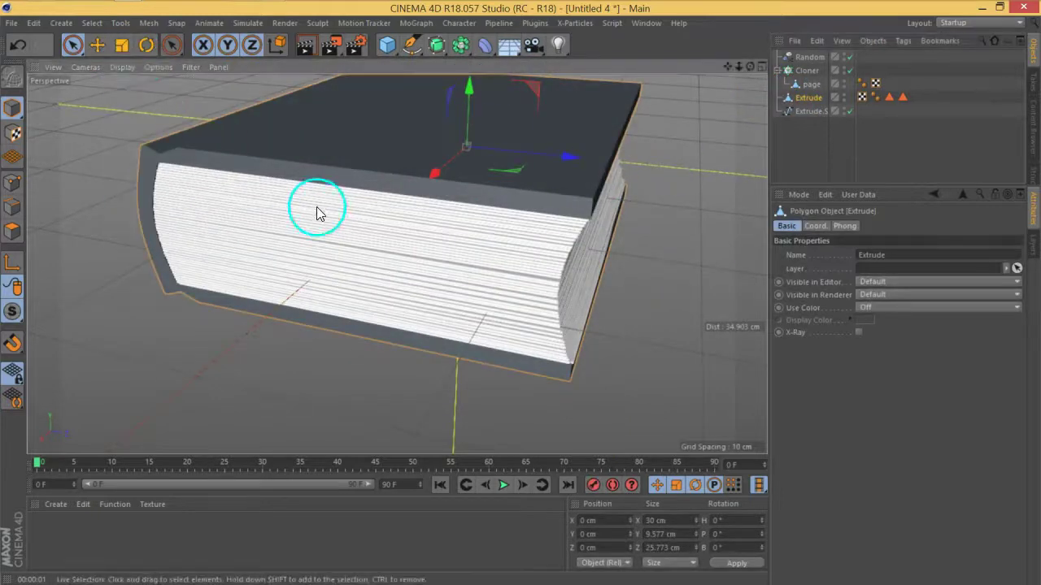
- Loop-select the profile edges around one end face of the cover in edge mode
middle_click_drag(318, 214, 83, 203, "alt")
left_click_drag(227, 180, 270, 211, "alt")
scroll(299, 152, "up", 5)
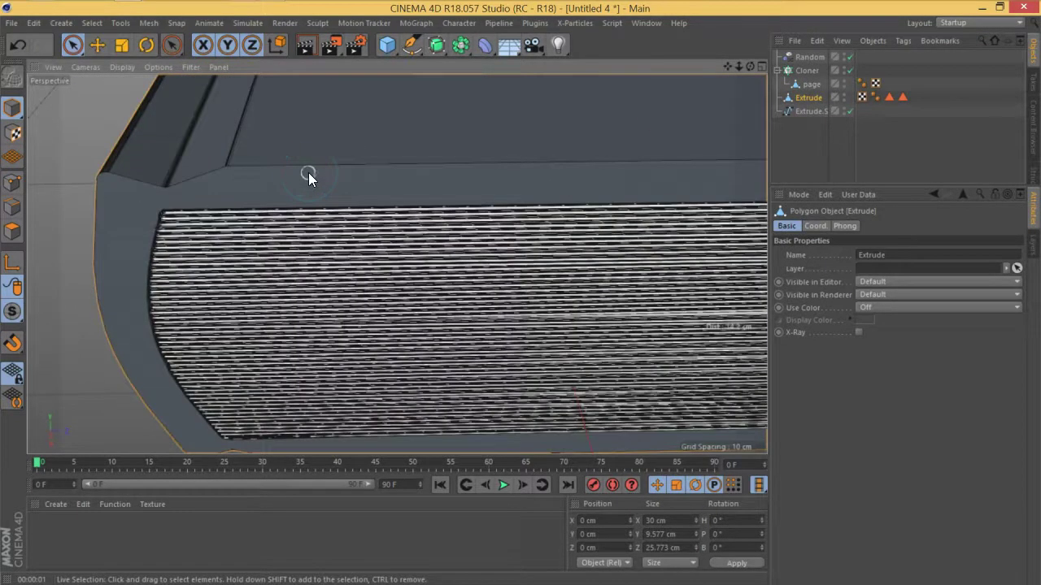
key("u")
key("l")
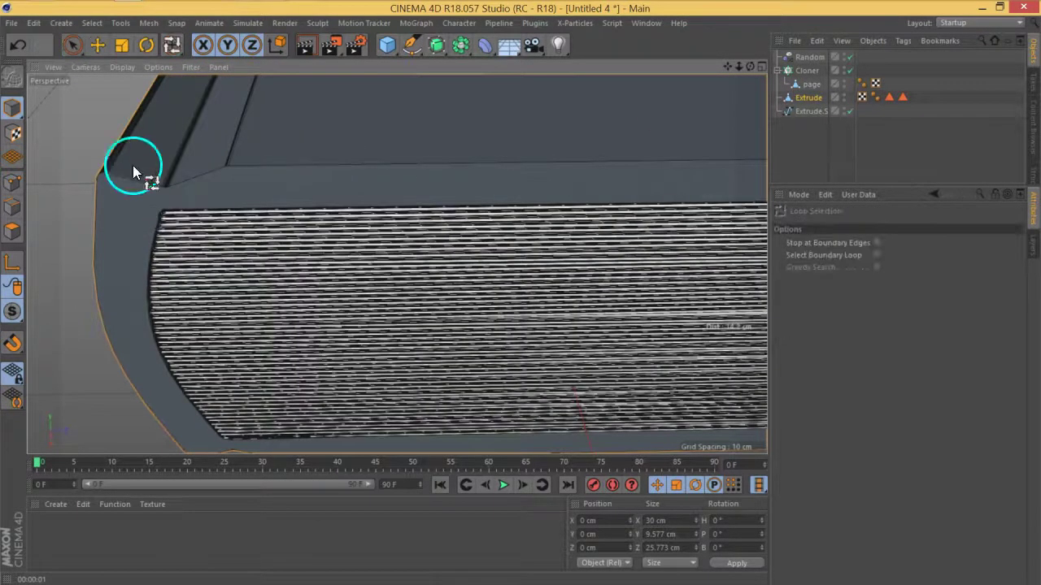
left_click(12, 207)
left_click(279, 169)
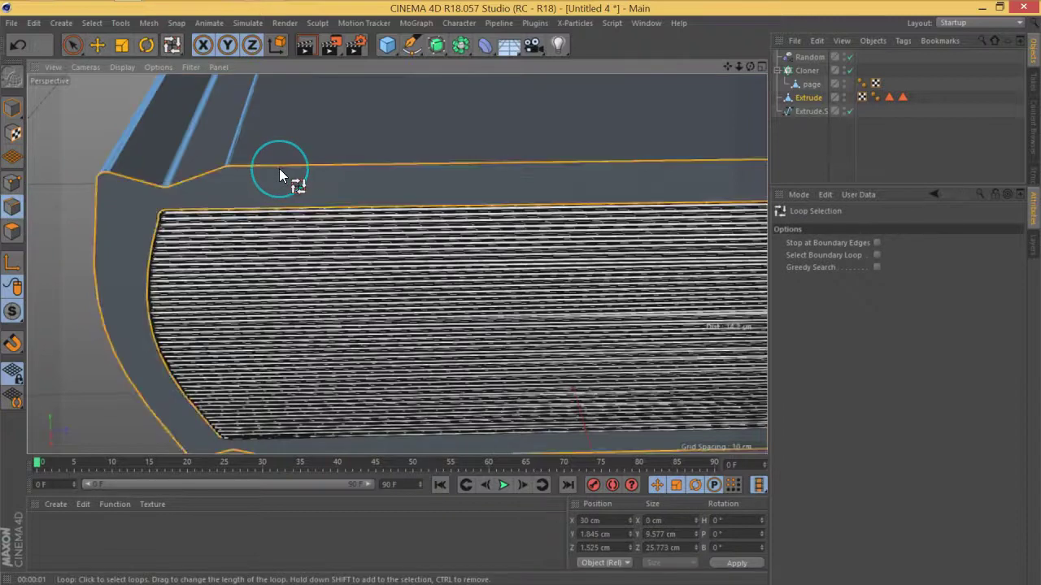
- Extend the loop selection to the cover's opposite end face and the front edges of both boards
scroll(279, 168, "down", 5)
left_click_drag(540, 238, 427, 203, "alt")
scroll(194, 224, "up", 6)
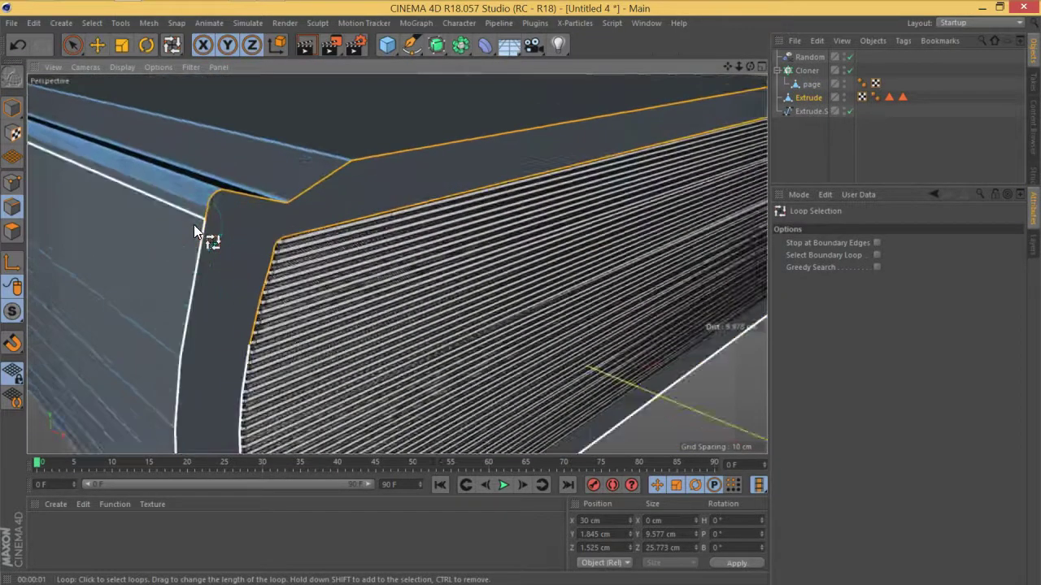
left_click_drag(192, 225, 214, 244, "alt")
scroll(214, 246, "down", 6)
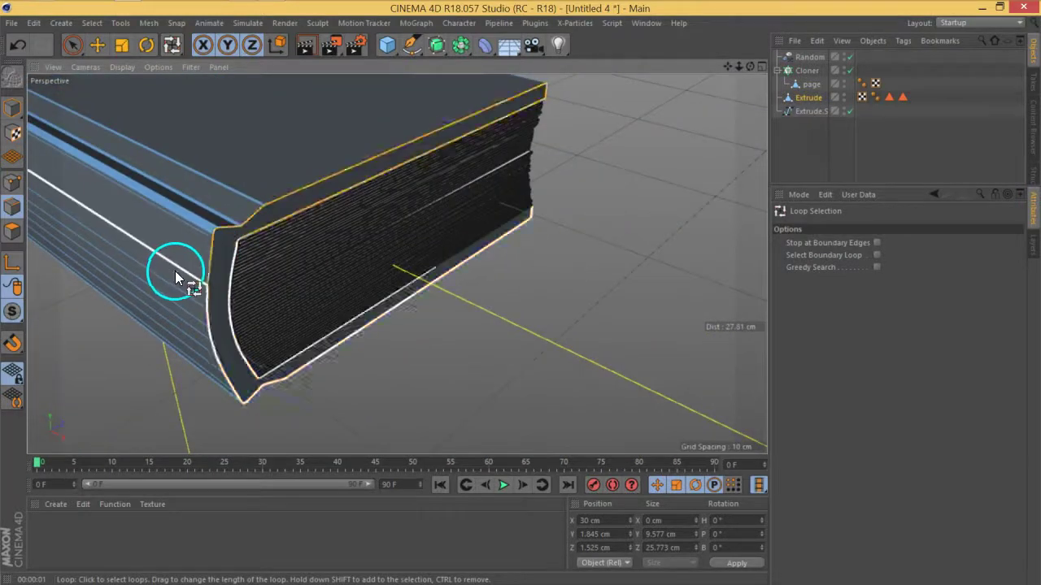
left_click_drag(509, 236, 541, 255, "alt")
left_click(541, 255)
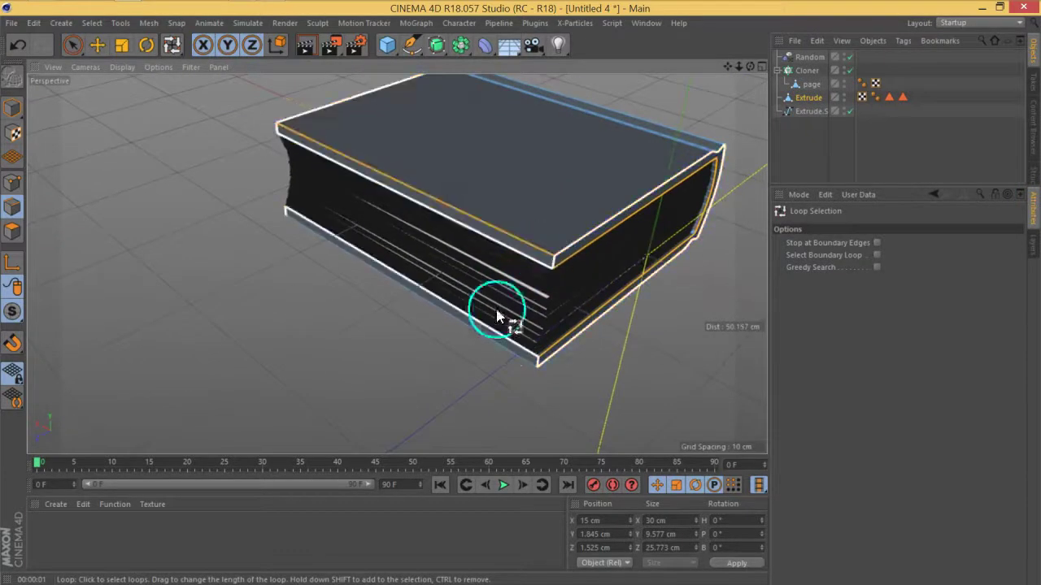
left_click(505, 345, "shift")
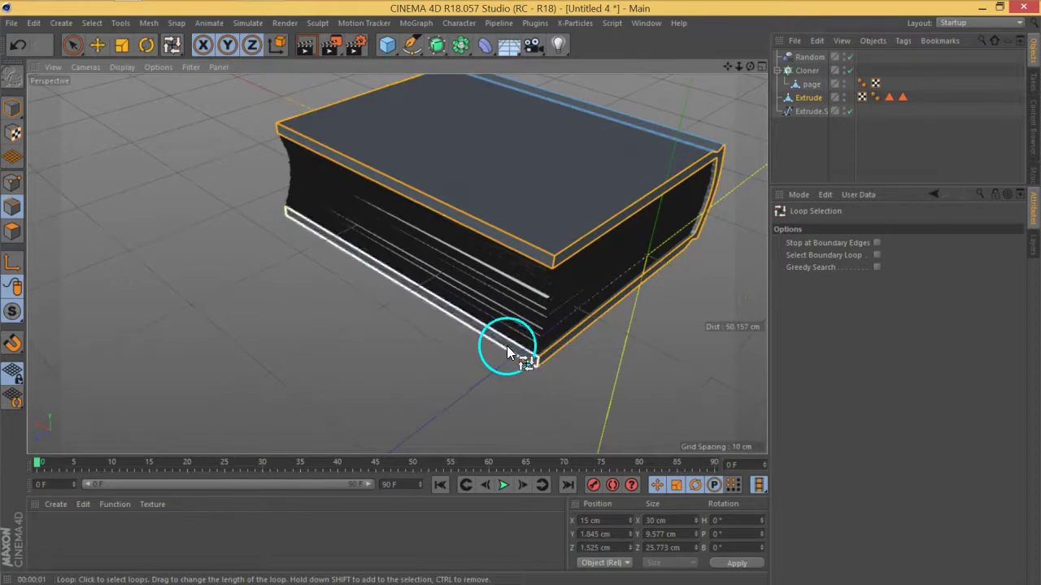
- Store the selected border edges of the cover as an edge selection tag
left_click_drag(423, 340, 309, 351, "alt")
middle_click_drag(309, 351, 423, 255, "alt")
left_click_drag(423, 256, 426, 283, "alt")
left_click(94, 23)
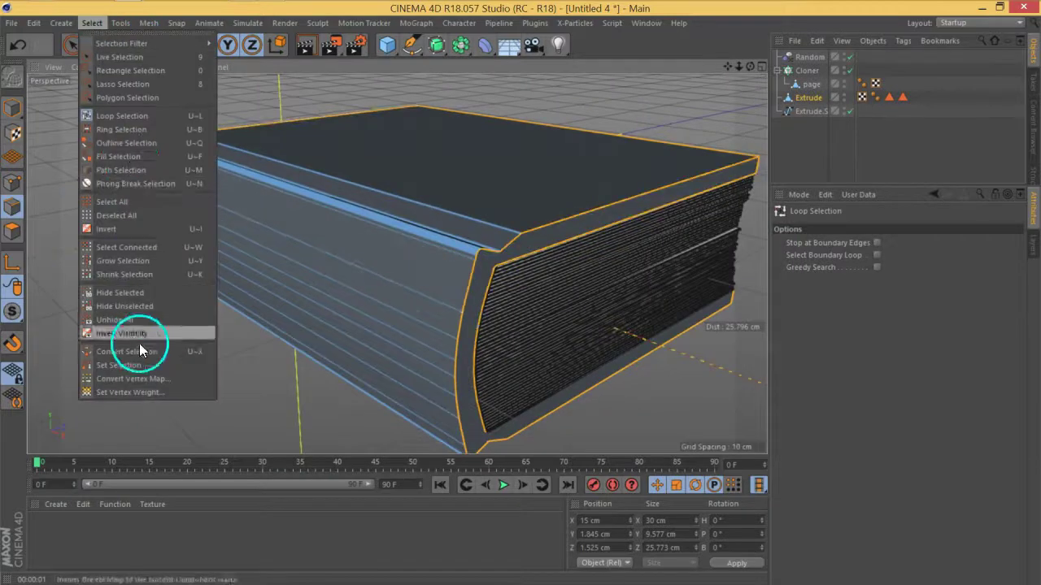
left_click(122, 365)
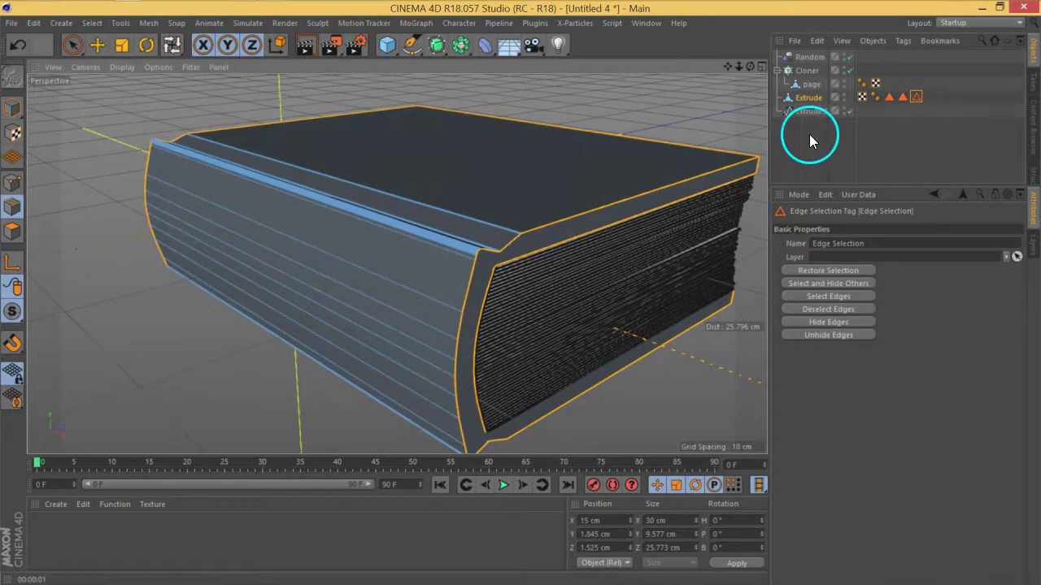
- Add a Bevel deformer and limit it to the cover's stored edge selection
left_click(810, 135)
left_click(810, 102)
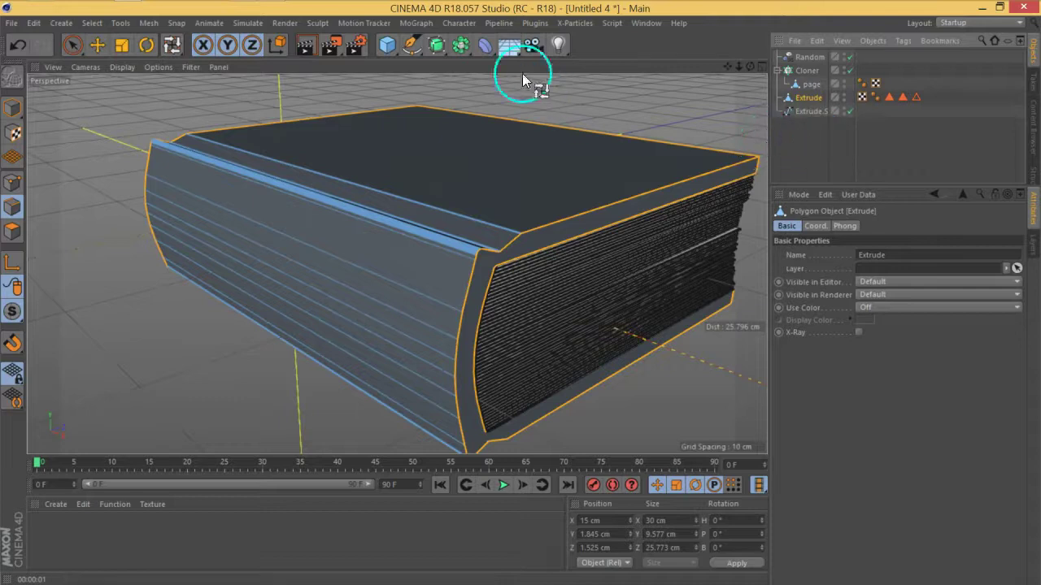
left_click(484, 44)
left_click(627, 232)
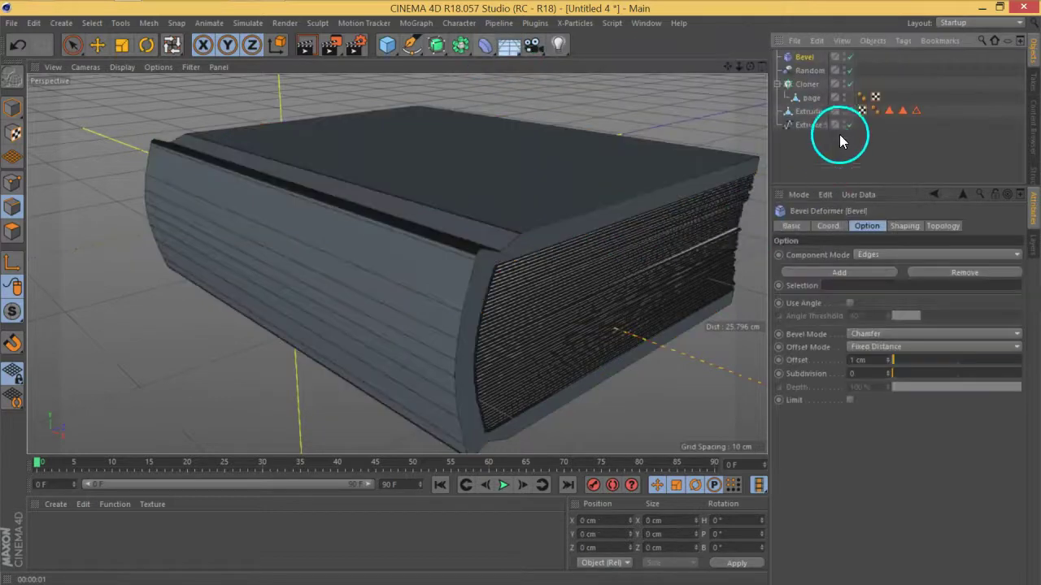
left_click_drag(916, 110, 877, 299)
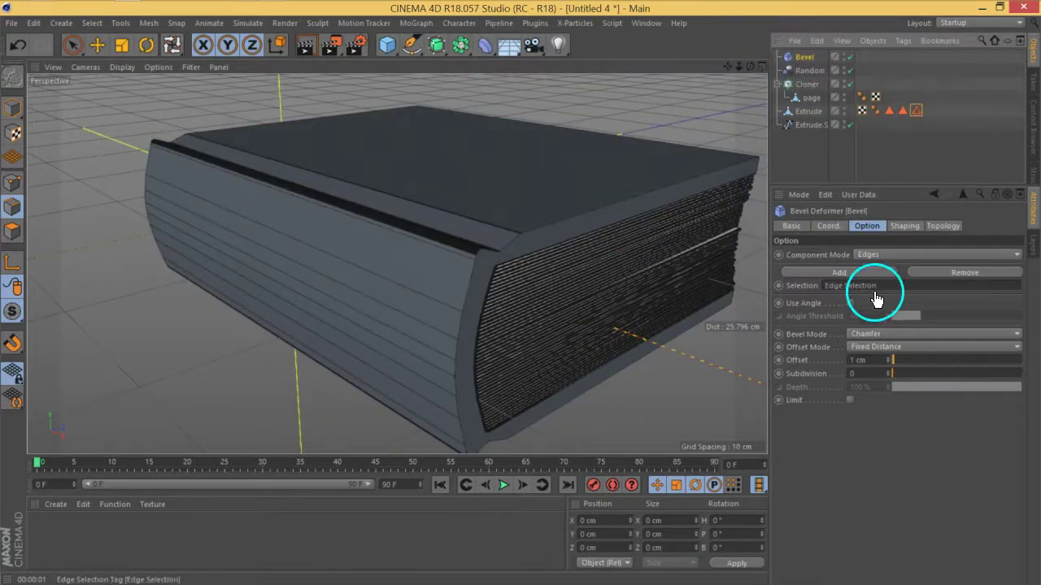
- Set the bevel offset to 0.2 cm and make the Bevel deformer a child of the Extrude object
double_click(874, 361)
key("BackSpace")
type("0.2")
key("Return")
left_click(801, 58)
left_click_drag(801, 58, 802, 110)
- Reduce the bevel offset to 0.1 cm and set its subdivision to 2
scroll(504, 207, "up", 5)
left_click_drag(492, 202, 485, 248, "alt")
scroll(458, 249, "up", 4)
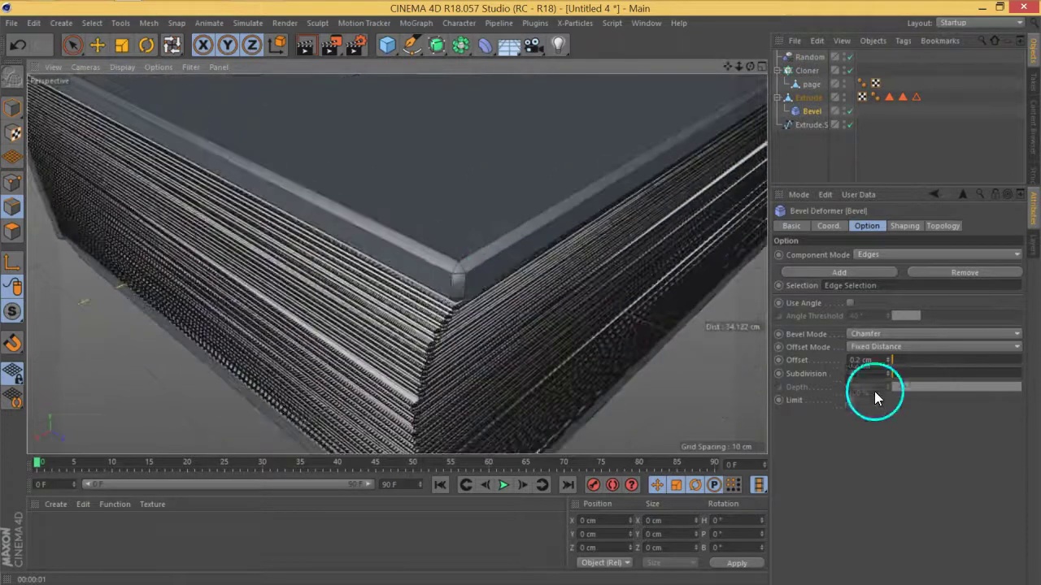
left_click_drag(880, 360, 804, 358)
type(".1")
key("Return")
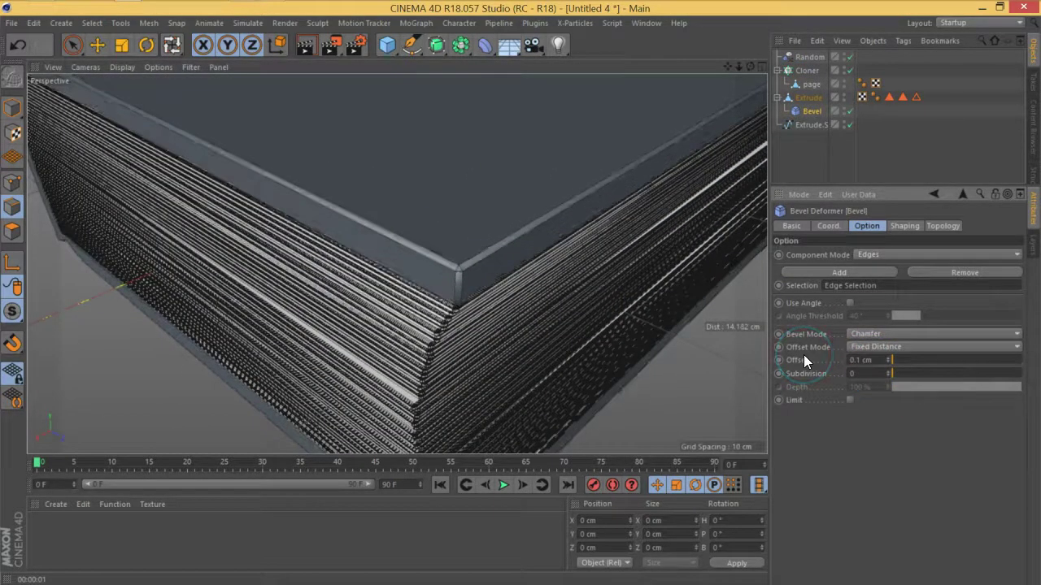
left_click(888, 371)
left_click(888, 370)
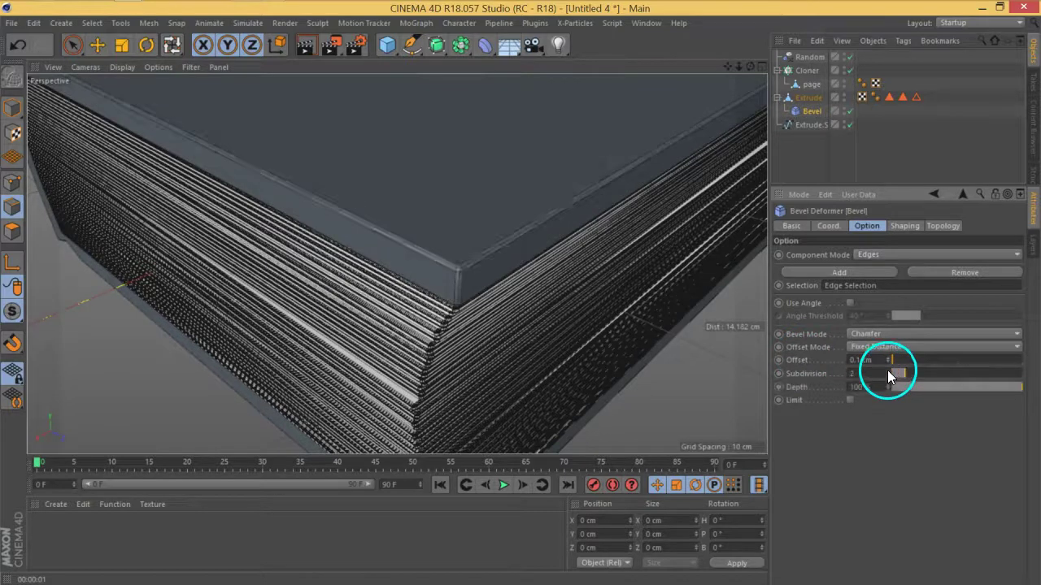
- Deselect everything and examine the bevelled cover edges at the corners, the spine and from farther away
left_click(803, 161)
left_click_drag(439, 245, 481, 232, "alt")
middle_click_drag(287, 266, 549, 237, "alt")
left_click_drag(240, 250, 335, 290, "alt")
scroll(237, 156, "up", 4)
scroll(260, 188, "up", 3)
left_click_drag(271, 195, 383, 219, "alt")
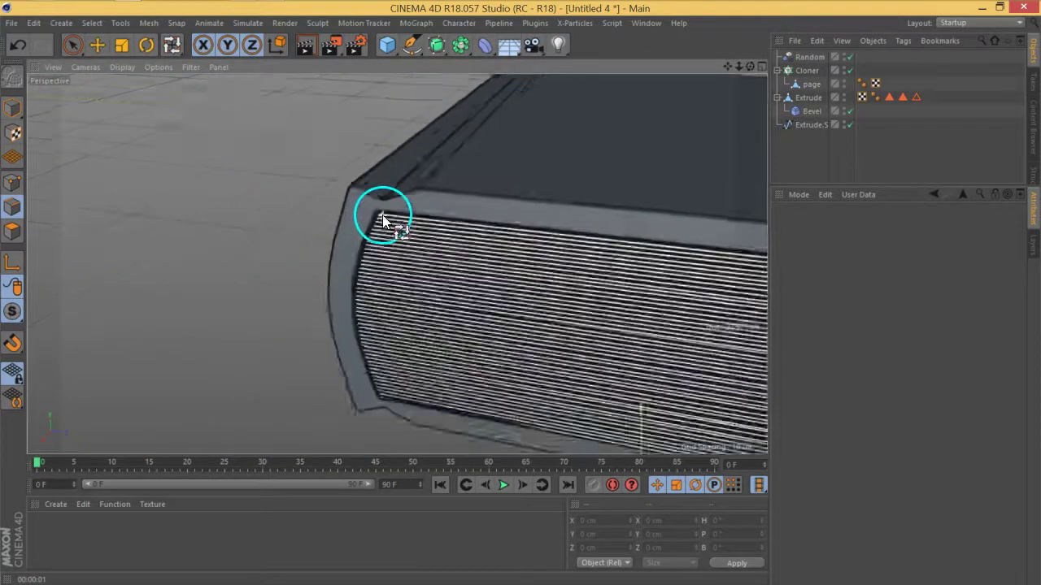
scroll(382, 215, "down", 7)
left_click_drag(398, 265, 578, 265, "alt")
middle_click_drag(578, 265, 447, 228, "alt")
left_click_drag(446, 228, 605, 228, "alt")
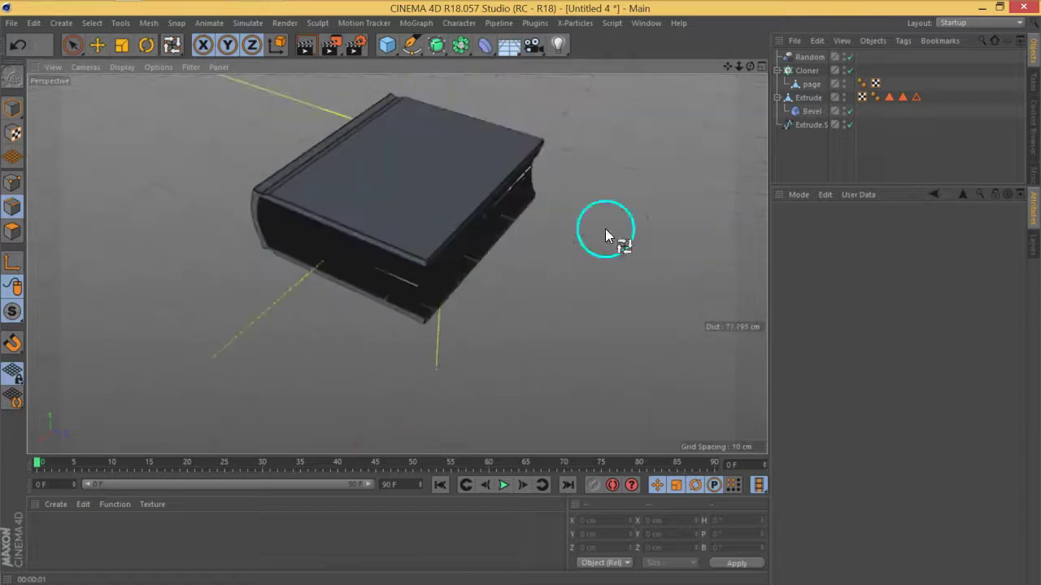
- Collapse the Cloner and Extrude hierarchies and switch the viewport back to shading without edge lines
left_click(777, 70)
left_click(778, 83)
left_click_drag(396, 218, 373, 243, "alt")
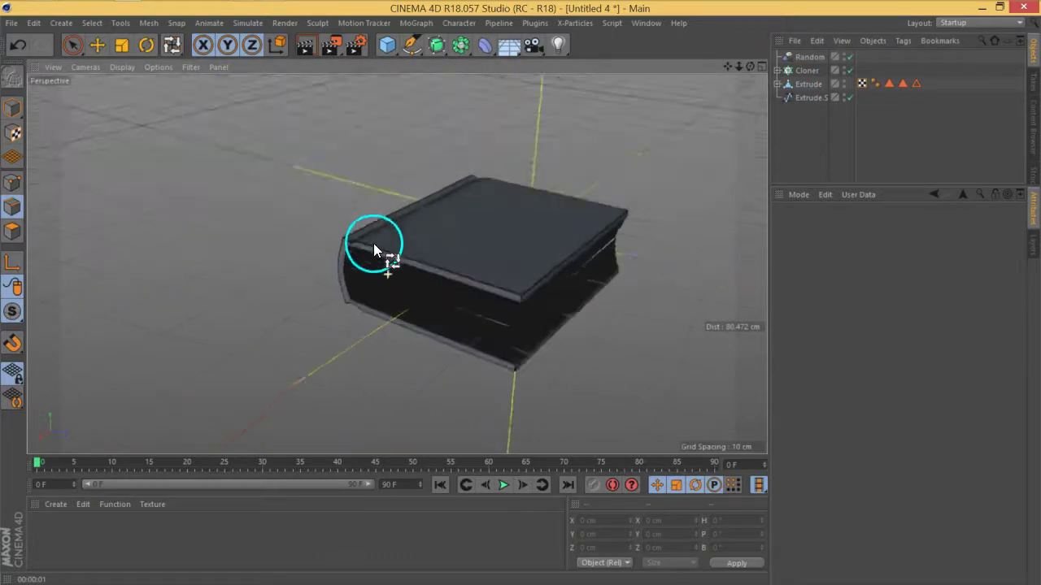
scroll(542, 321, "up", 7)
left_click_drag(543, 321, 494, 279, "alt")
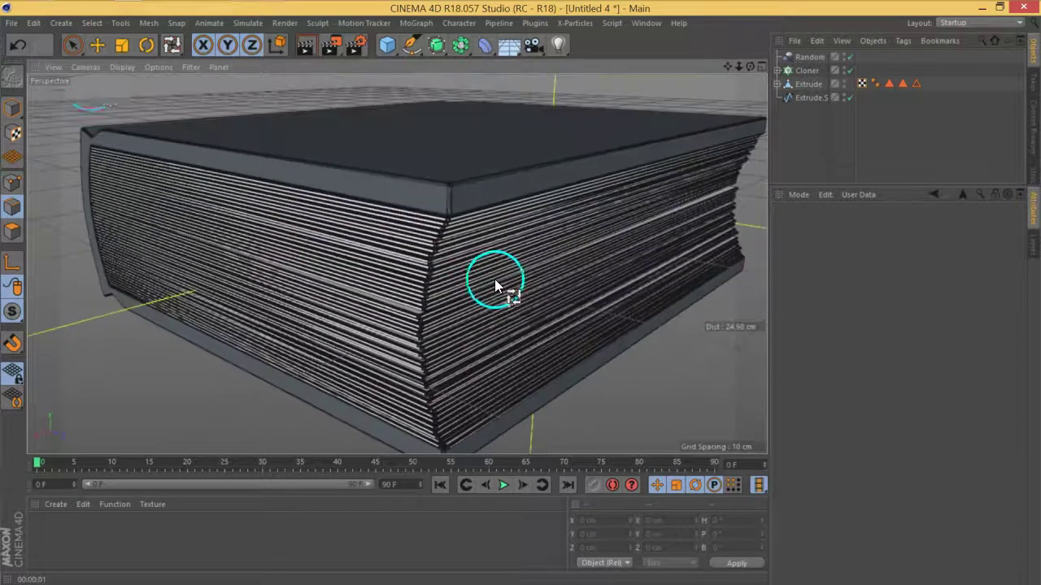
left_click(122, 66)
left_click(154, 88)
- Group the Random, Cloner, Extrude and Extrude.Spline objects into a null named "Book"
scroll(397, 250, "down", 7)
left_click_drag(396, 250, 427, 264, "alt")
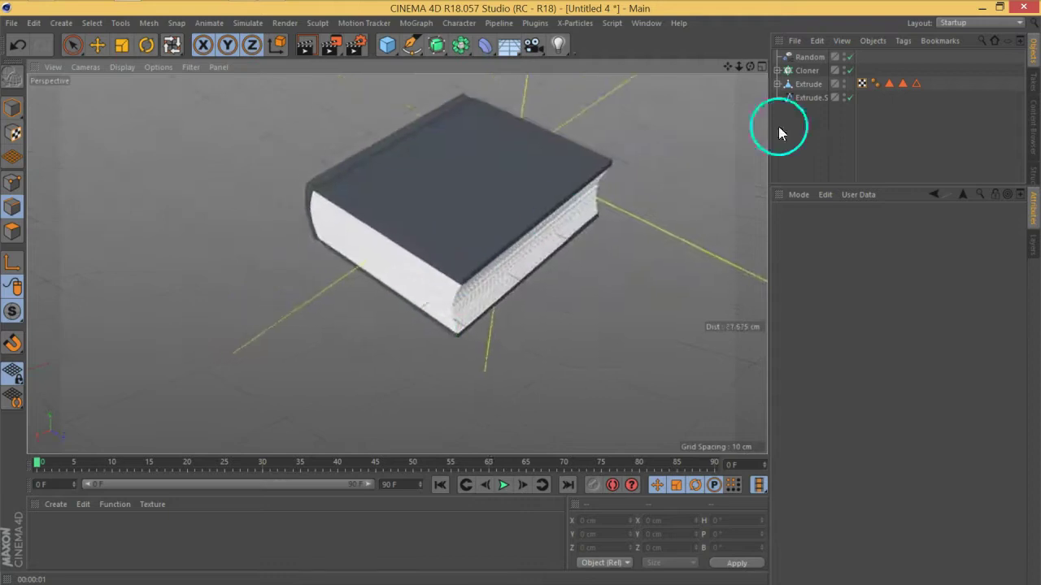
left_click_drag(779, 133, 783, 76)
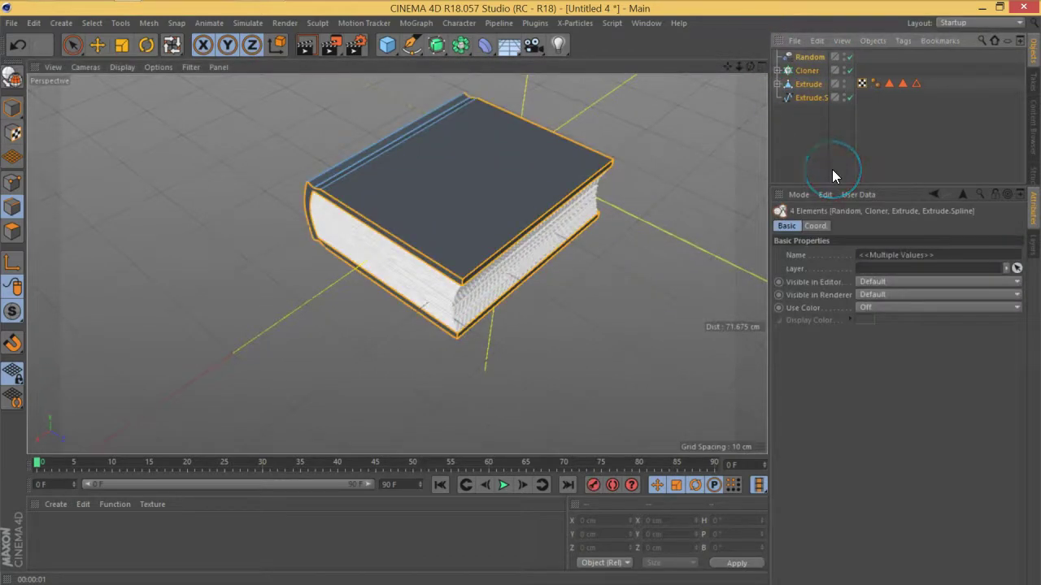
key("alt+g")
left_click(804, 59)
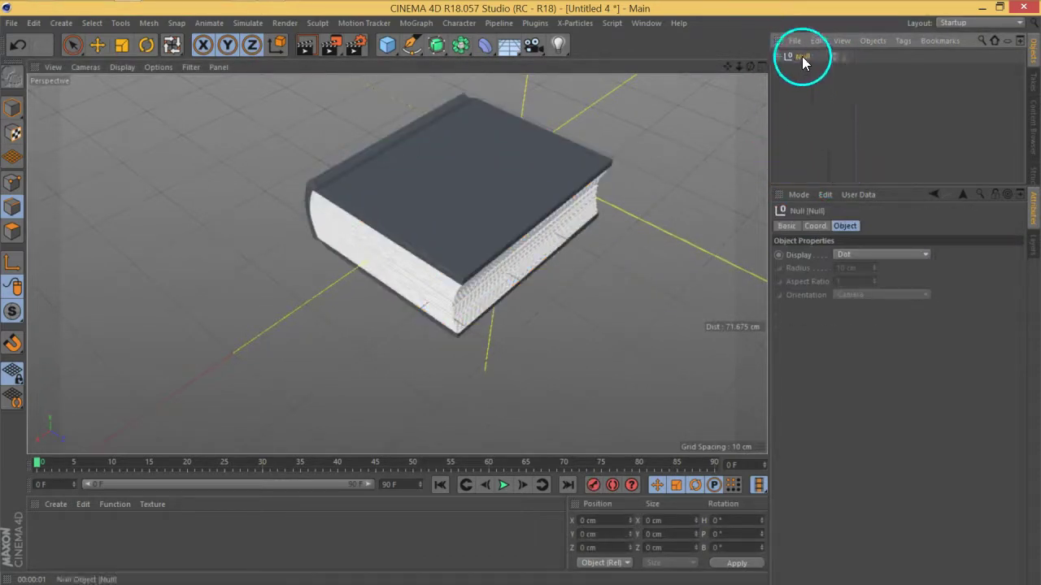
type("Book")
key("Return")
- Save the Book group as an object preset named "Book"
left_click(803, 130)
left_click(316, 289)
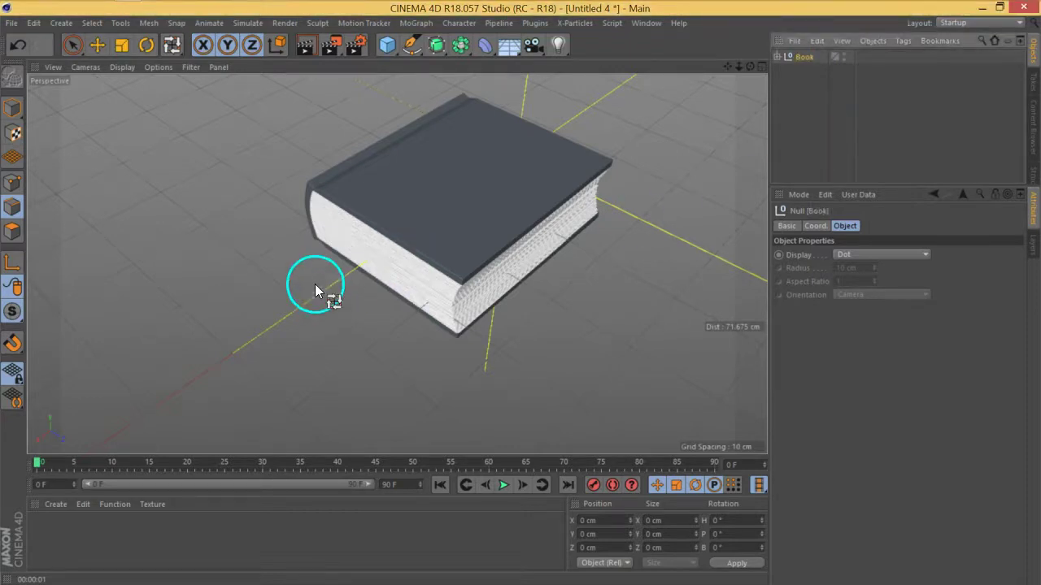
left_click_drag(317, 290, 372, 244, "alt")
left_click(798, 42)
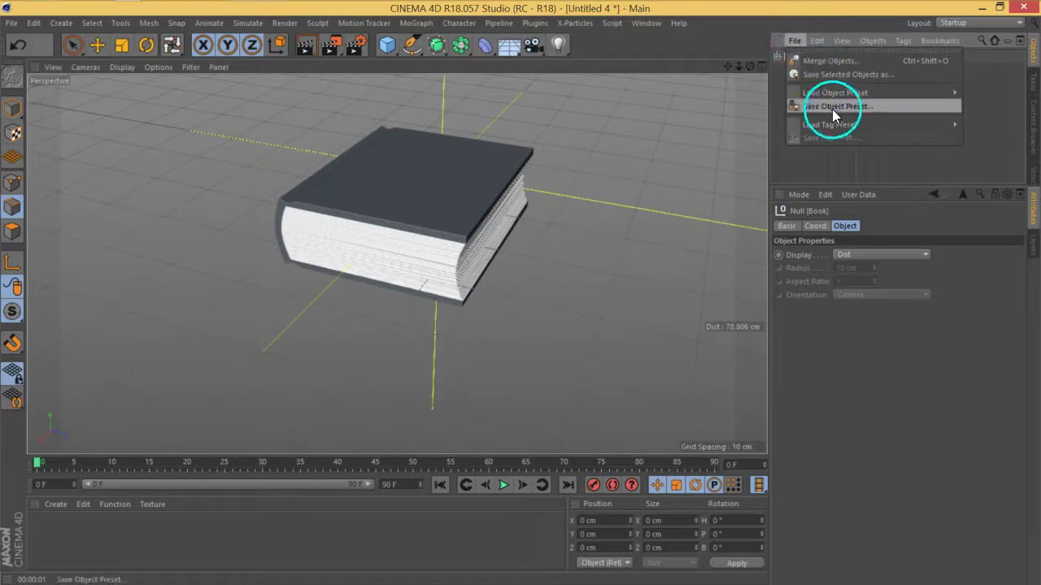
left_click(834, 107)
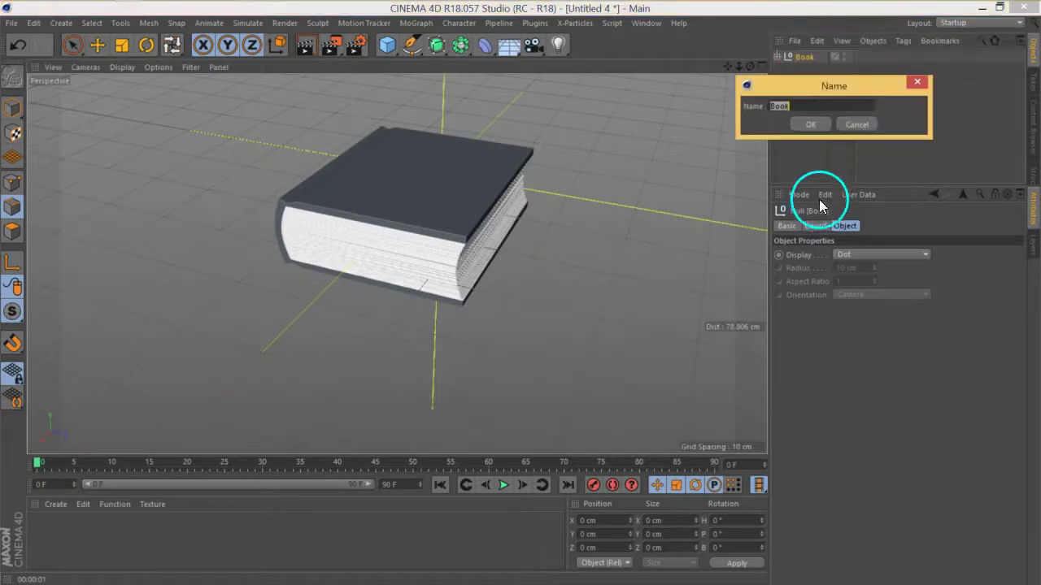
left_click(811, 125)
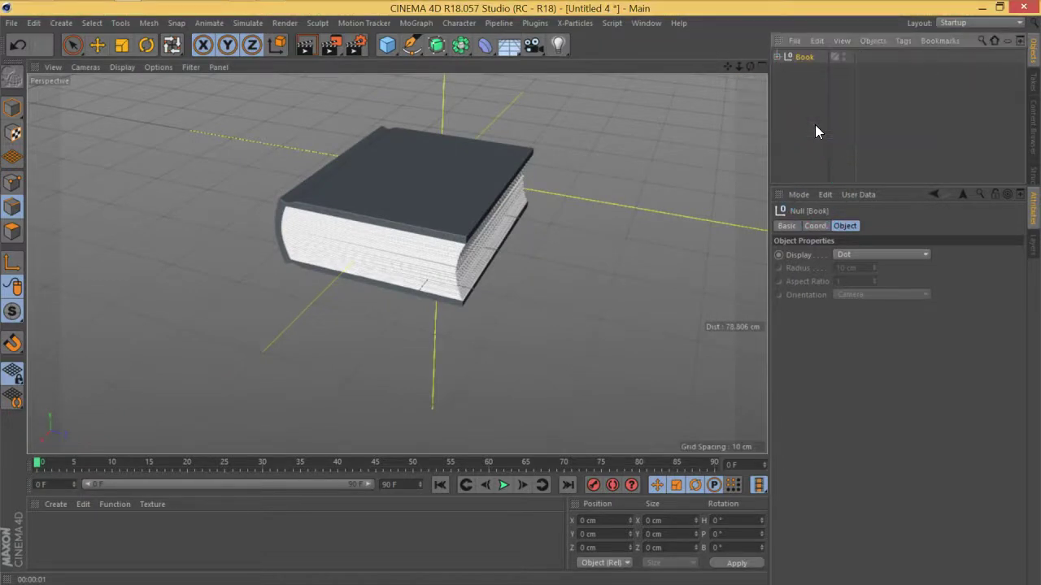